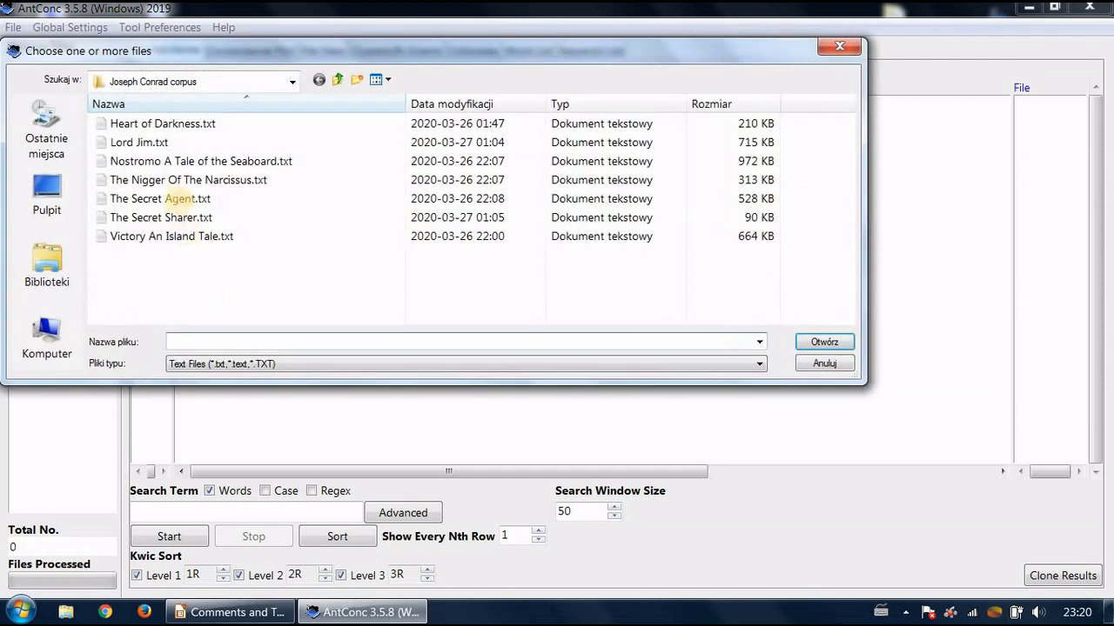
Step: Load all the text files from the Joseph Conrad corpus folder as corpus files
click(165, 123)
key(ctrl+a)
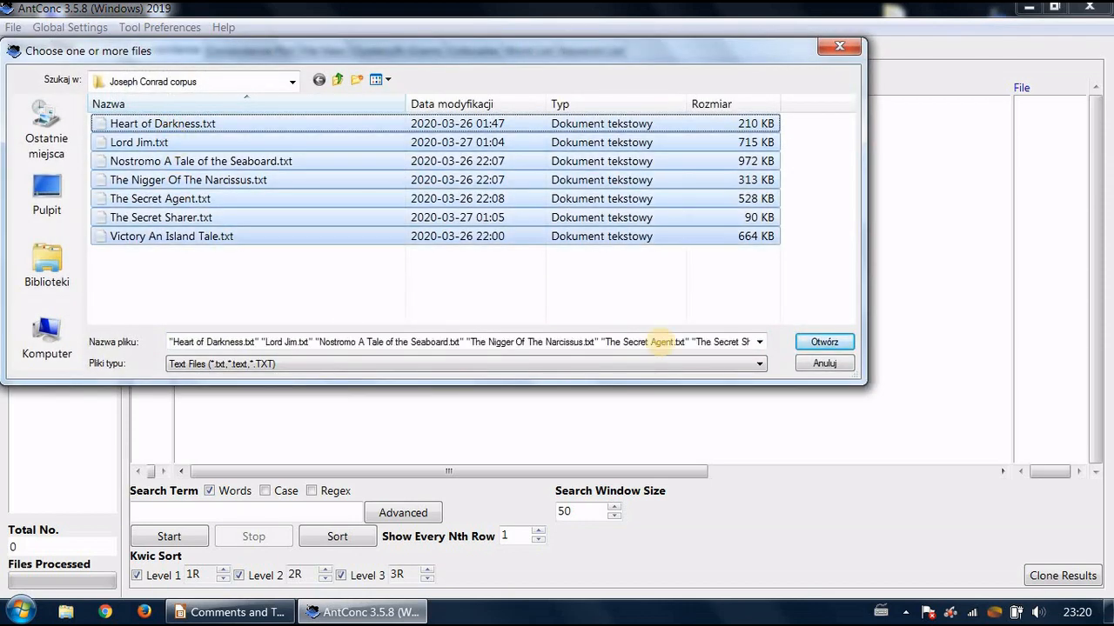
click(823, 341)
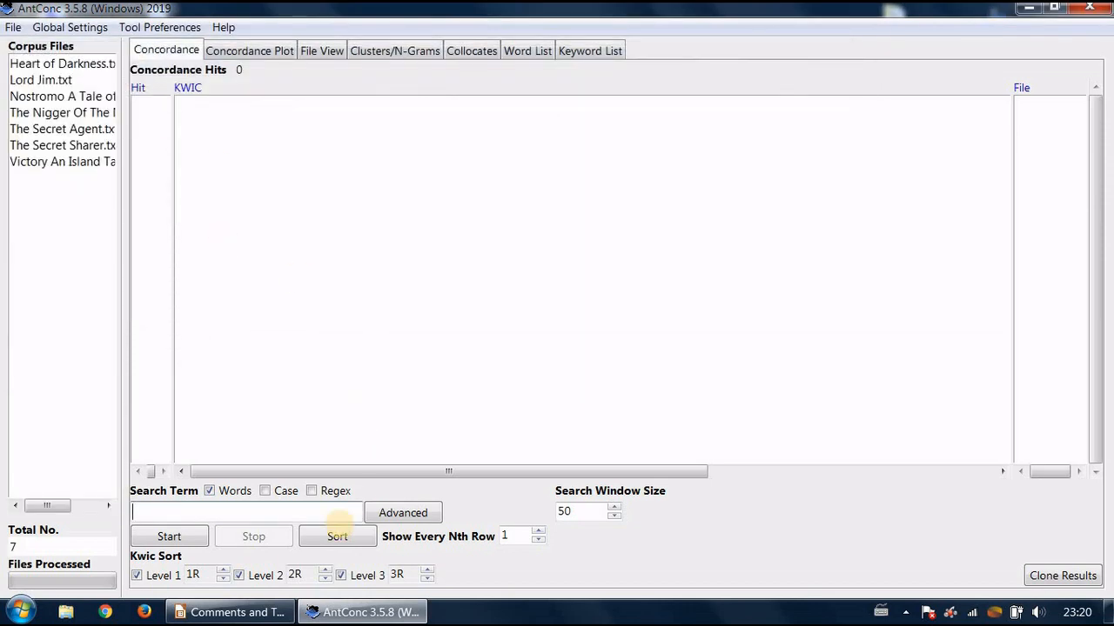
Step: Open AntConc's Clusters/N-Grams tool and check the 3-word cluster task on the first Impress slide
click(231, 613)
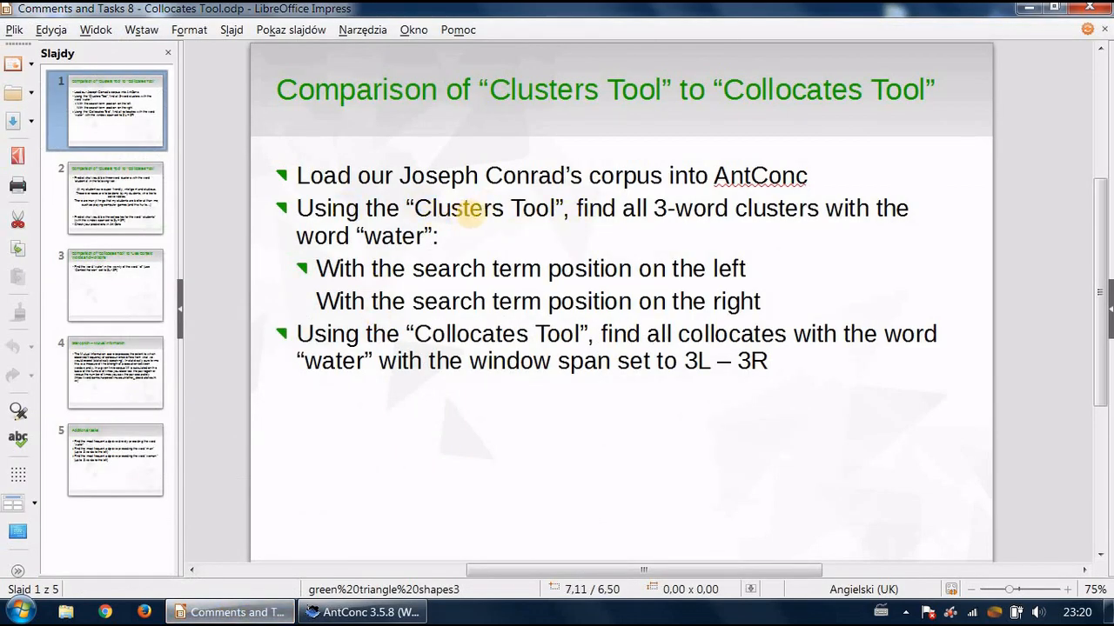
click(376, 612)
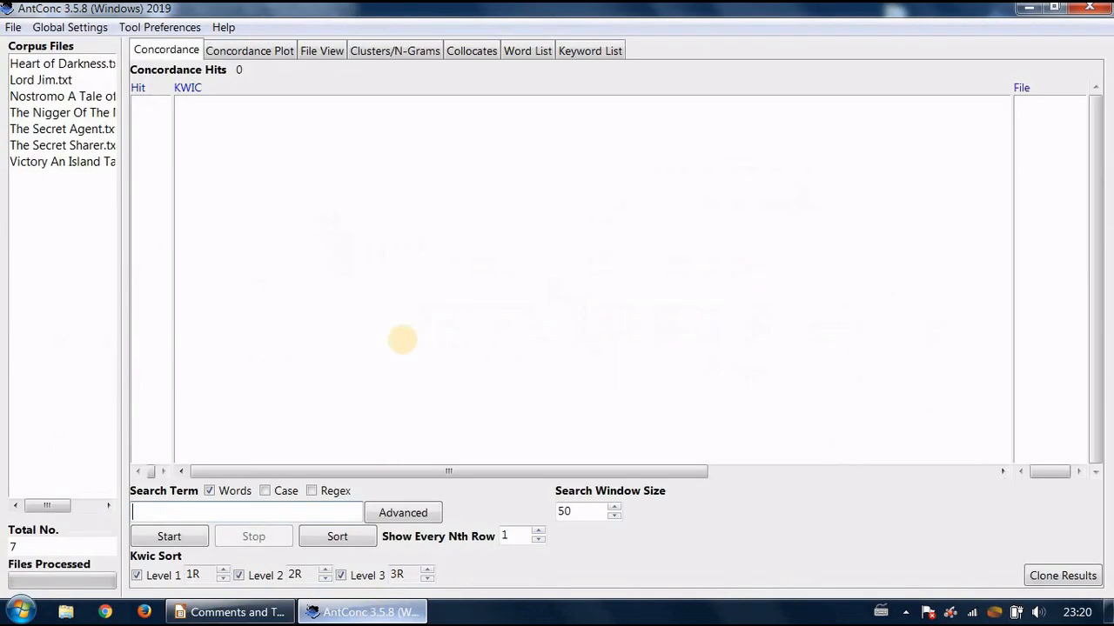
click(383, 51)
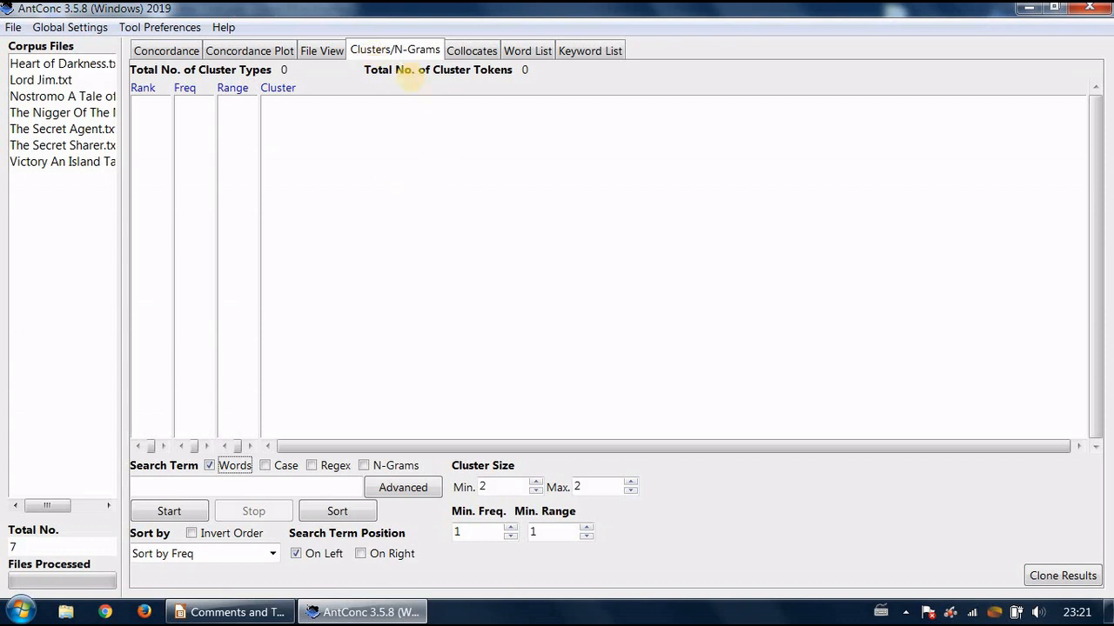
click(232, 611)
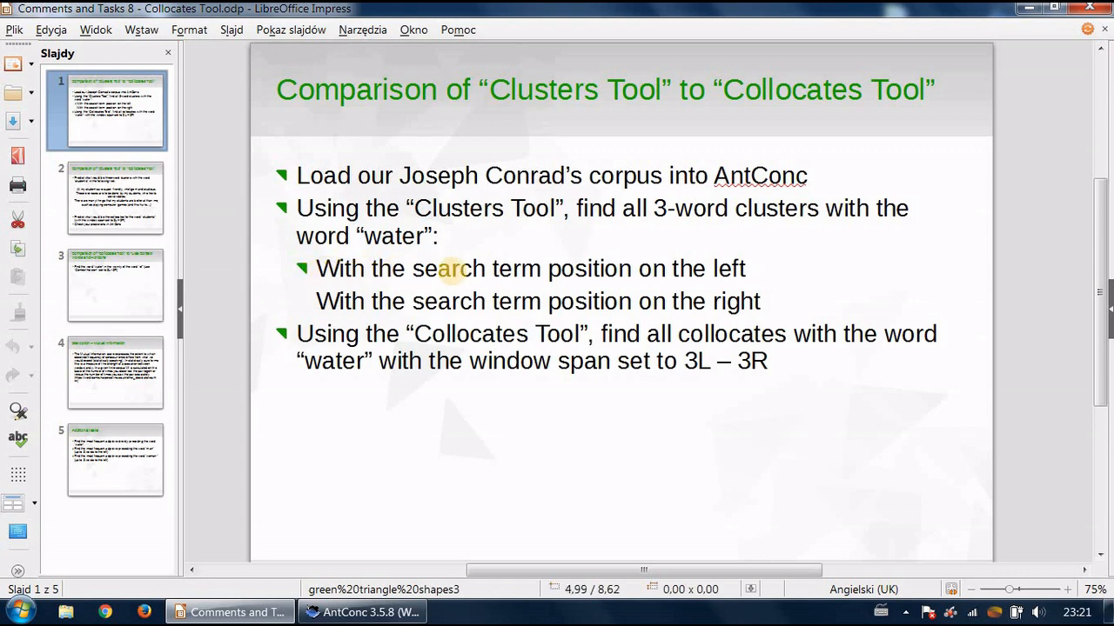
click(361, 613)
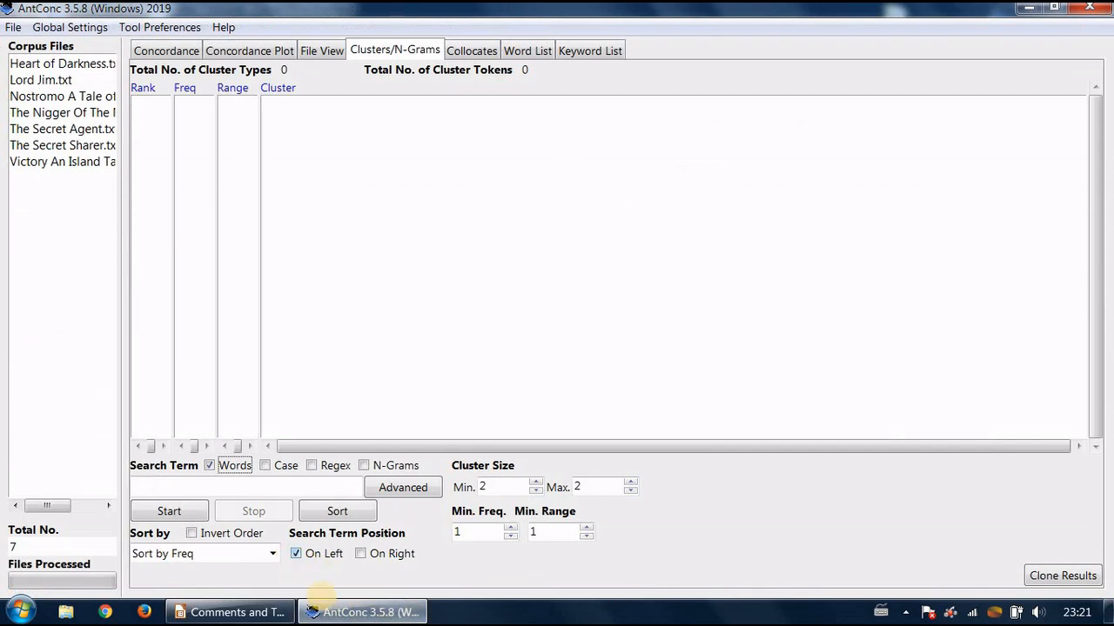
click(268, 613)
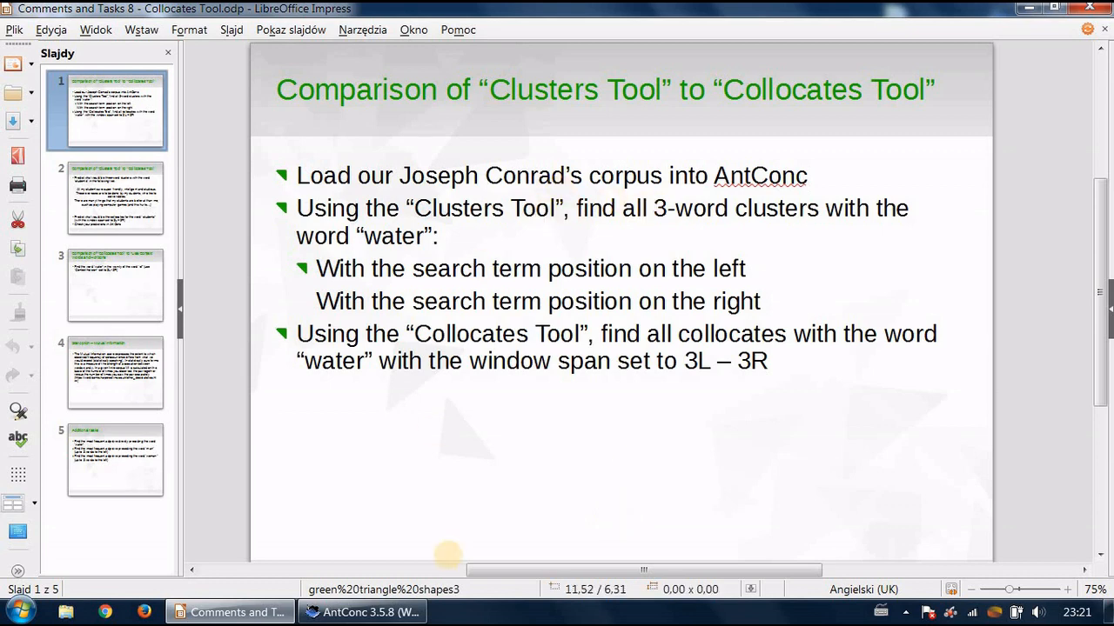
click(372, 613)
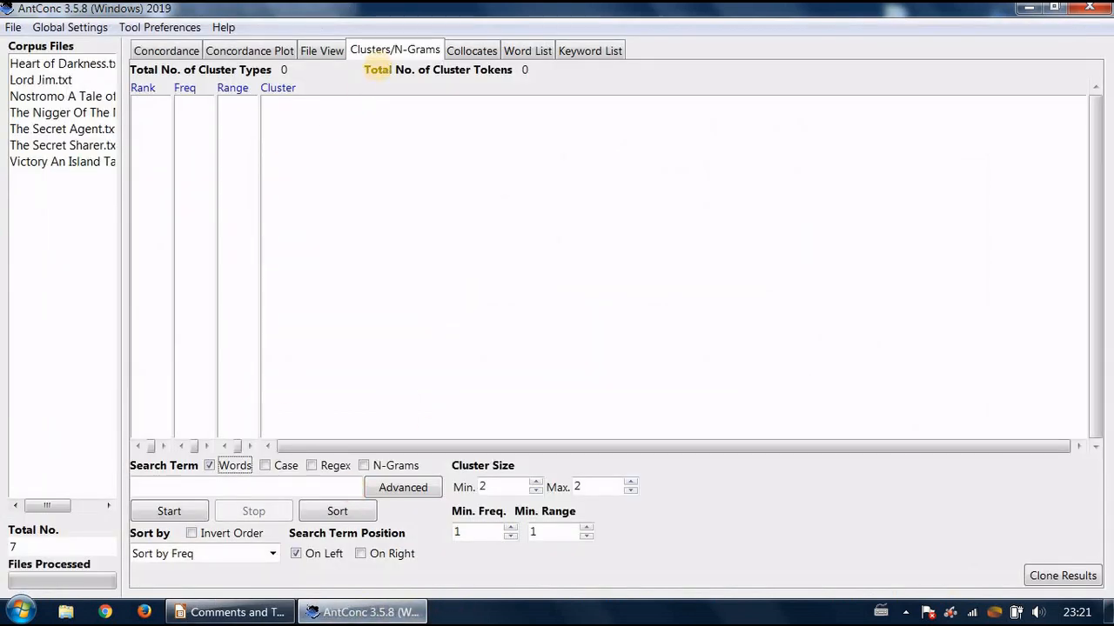
Step: Search for clusters with "water" on the left, using a minimum and maximum cluster size of 3
click(190, 488)
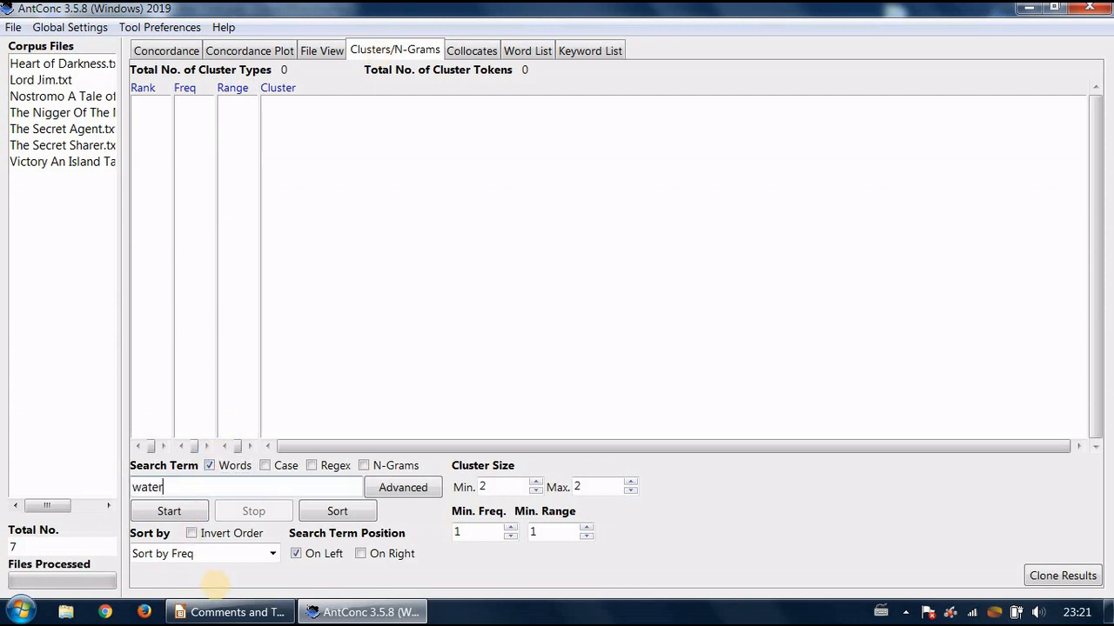
text(water)
click(228, 613)
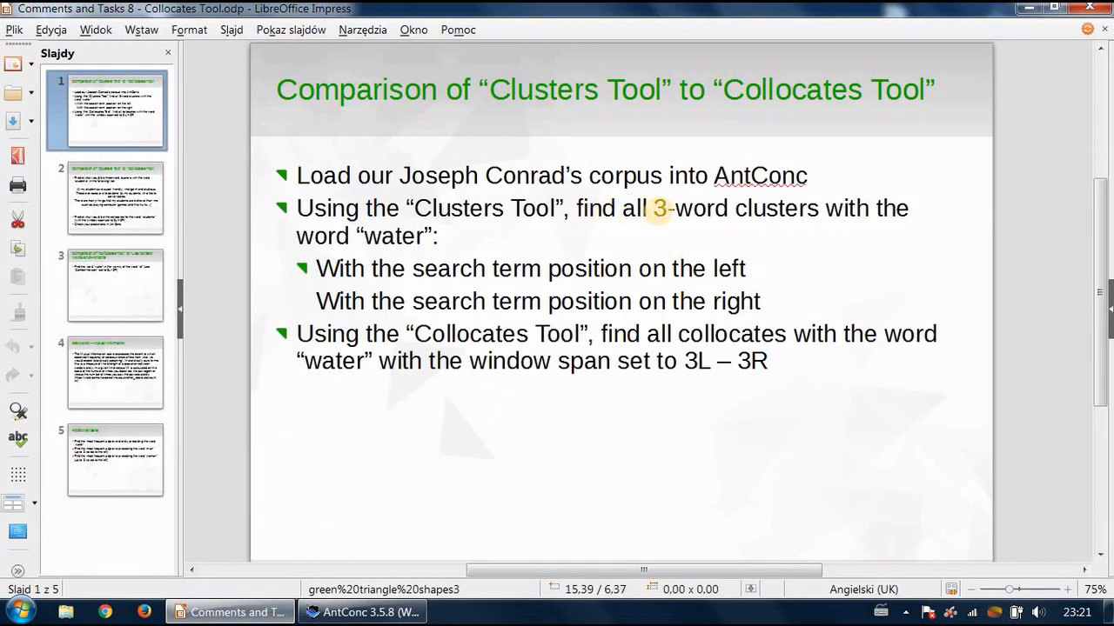
click(375, 613)
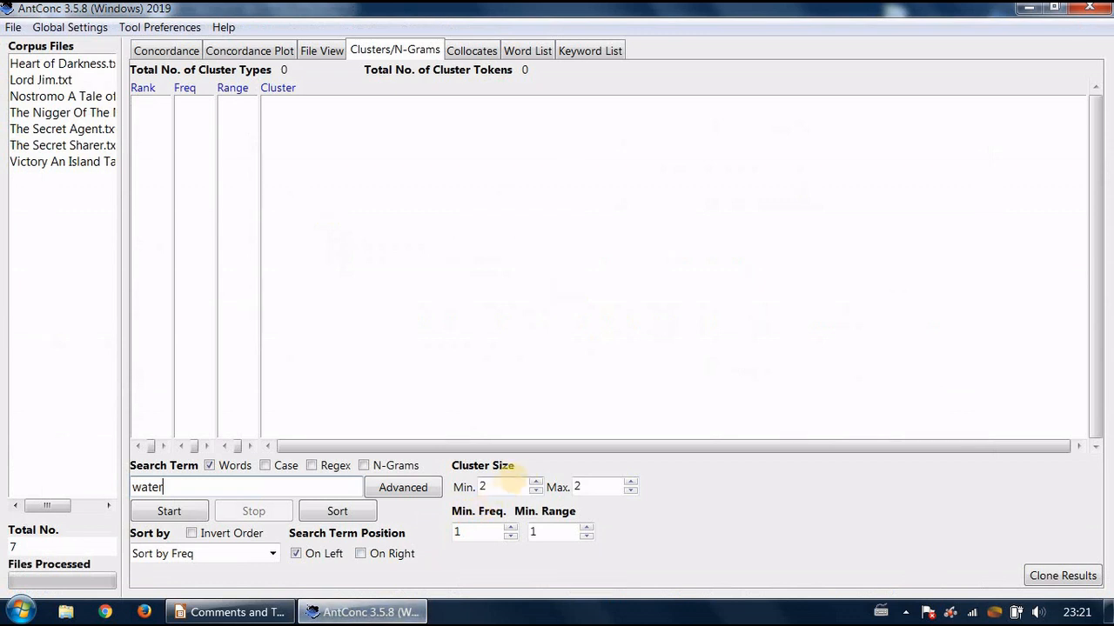
click(535, 482)
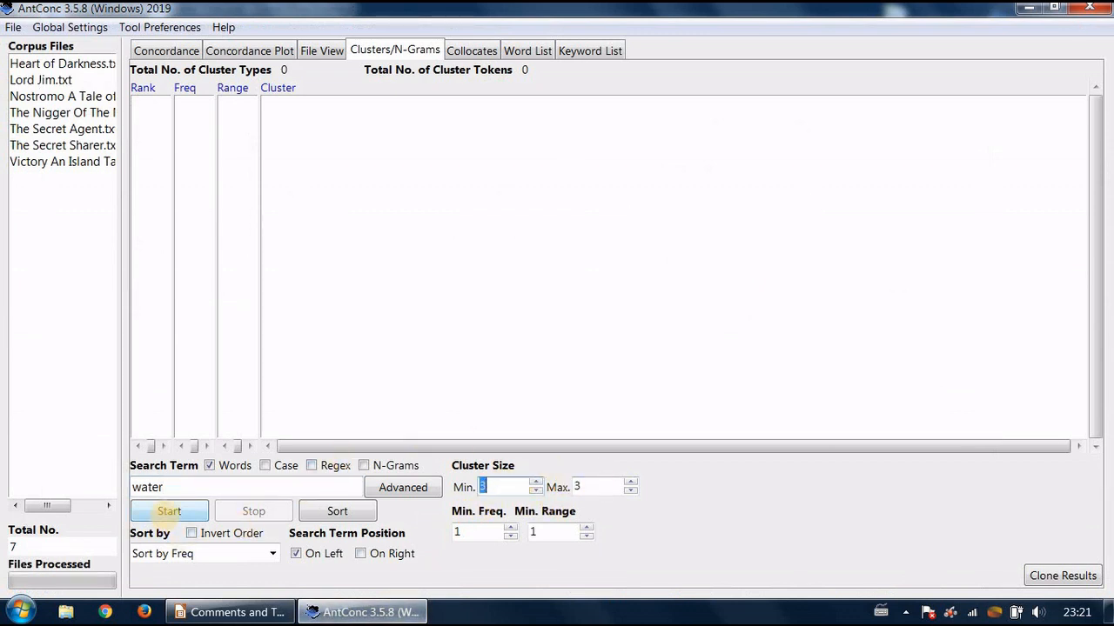
click(169, 510)
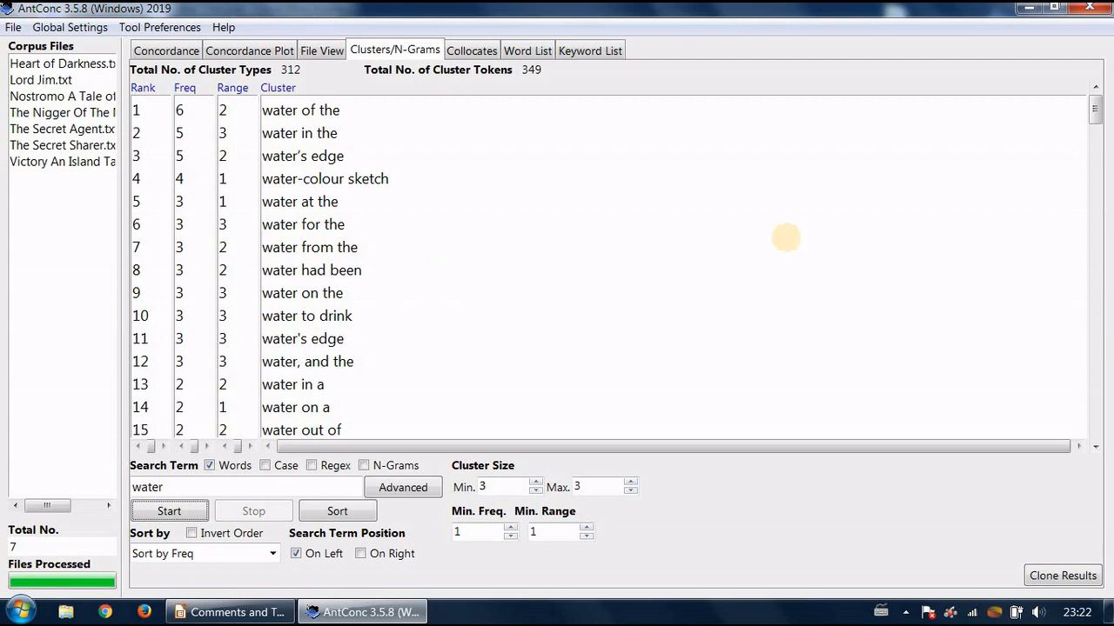
Step: Change the search term position to On Right and rerun the 3-word cluster search for "water"
drag(1097, 129, 415, 391)
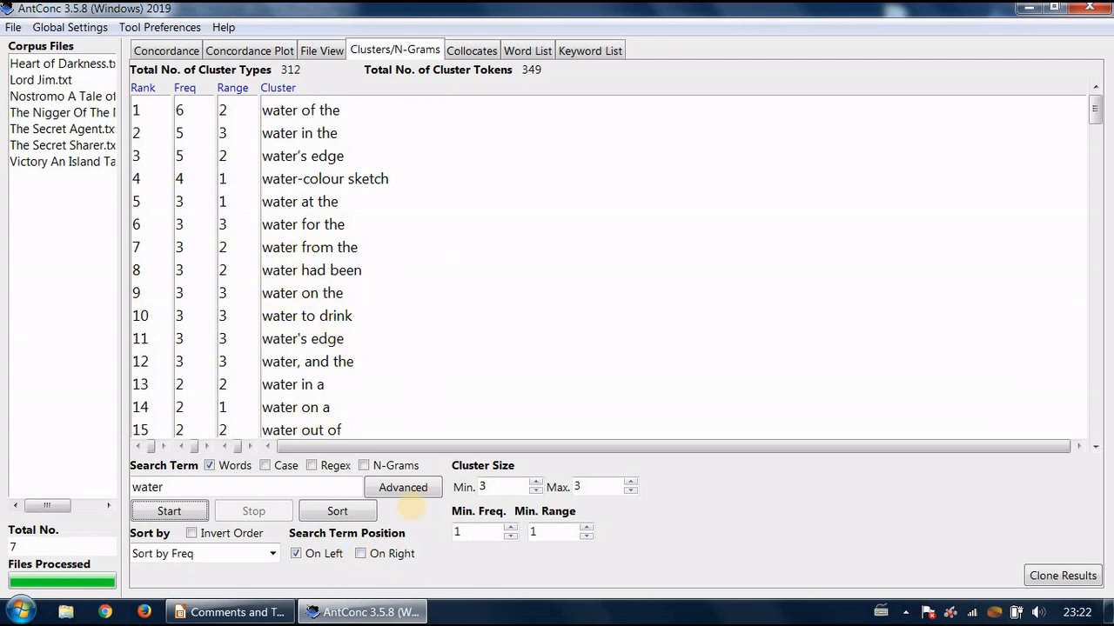
click(359, 553)
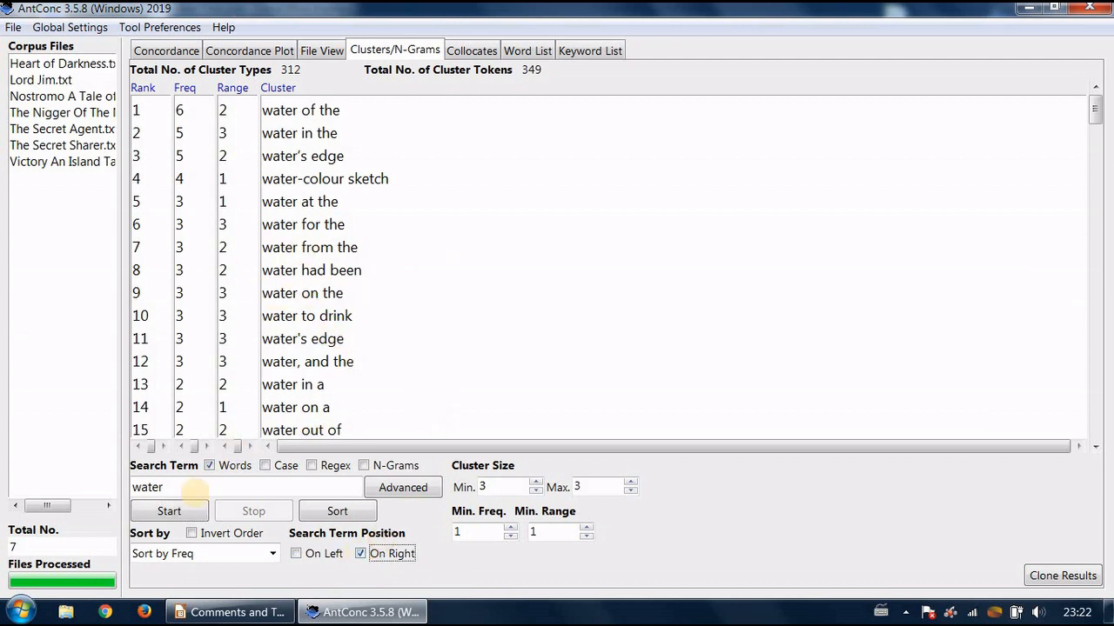
click(170, 512)
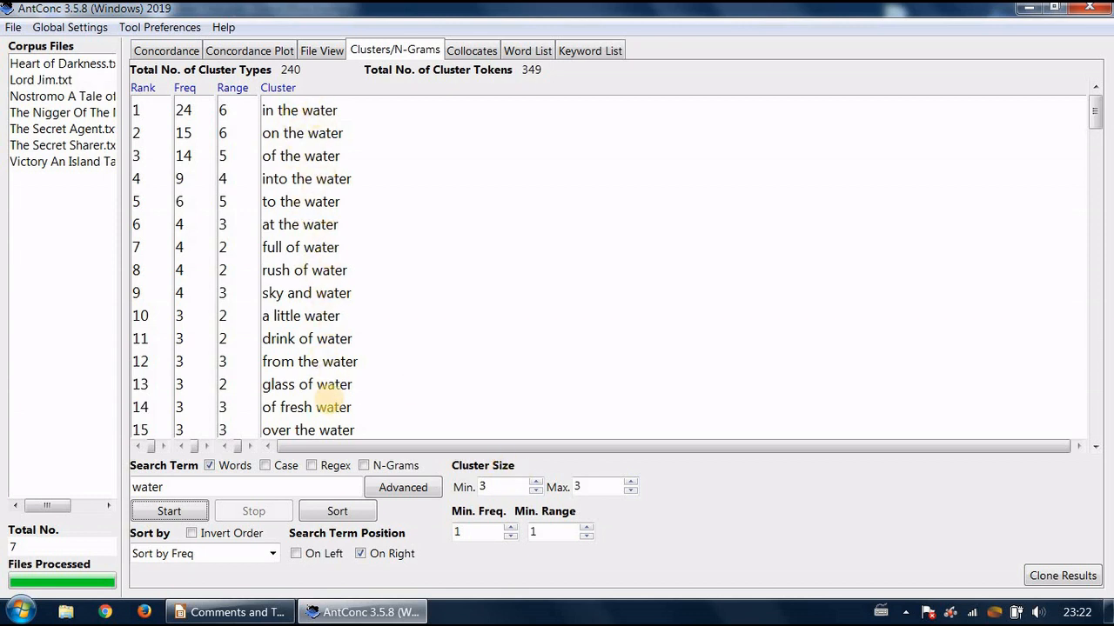
Step: Check the collocates task in Impress and generate AntConc collocates for "water" with a window span from 3L to 3R
click(235, 612)
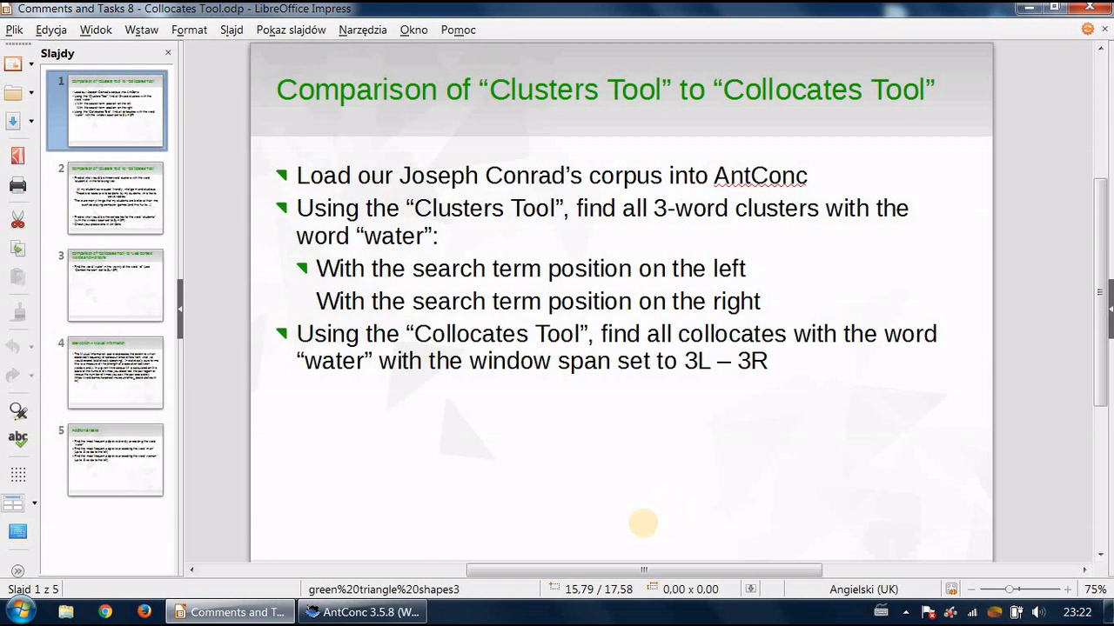
mouse_move(369, 613)
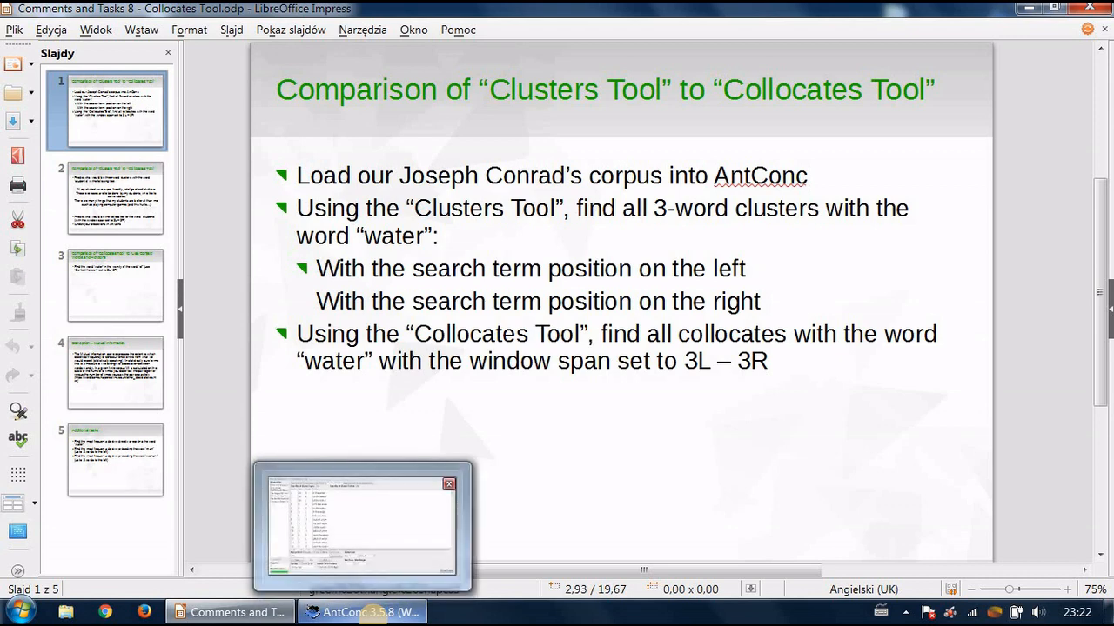
click(371, 613)
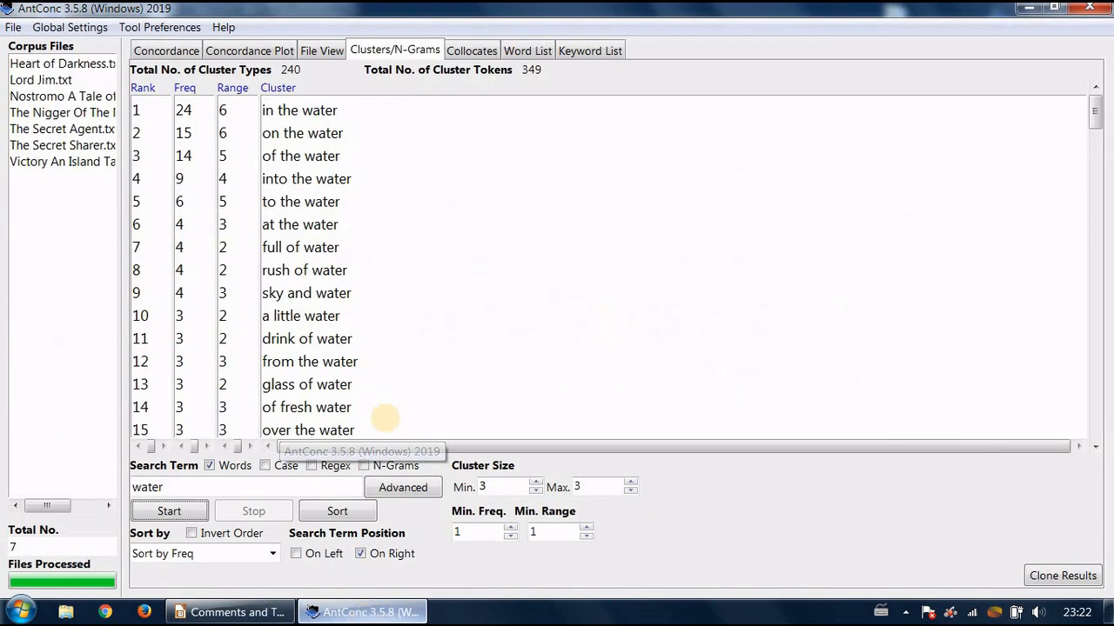
click(475, 50)
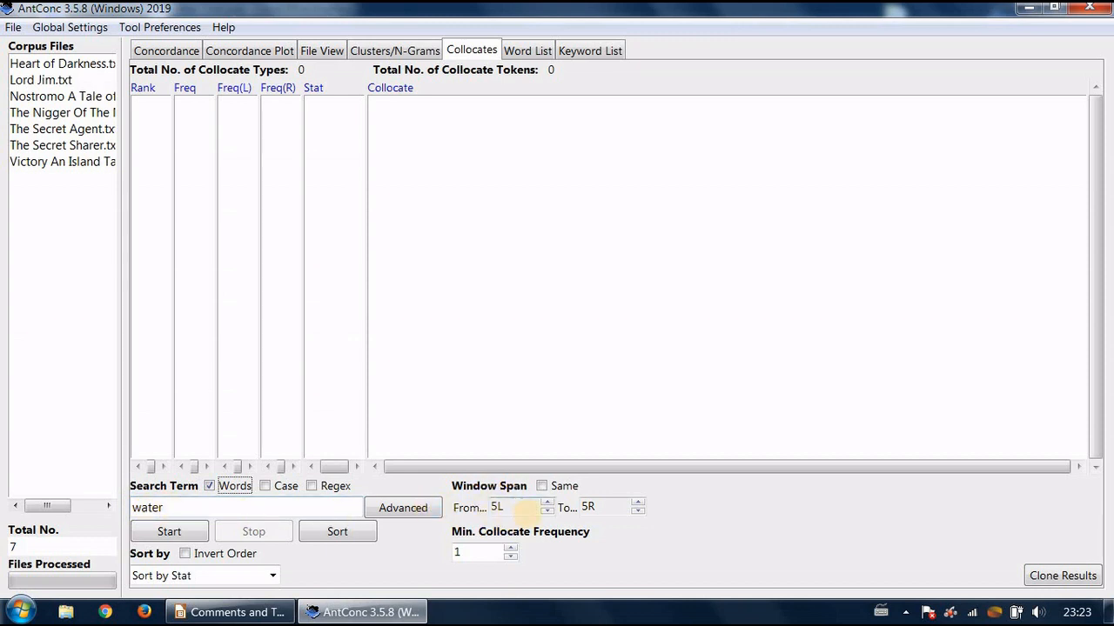
click(546, 511)
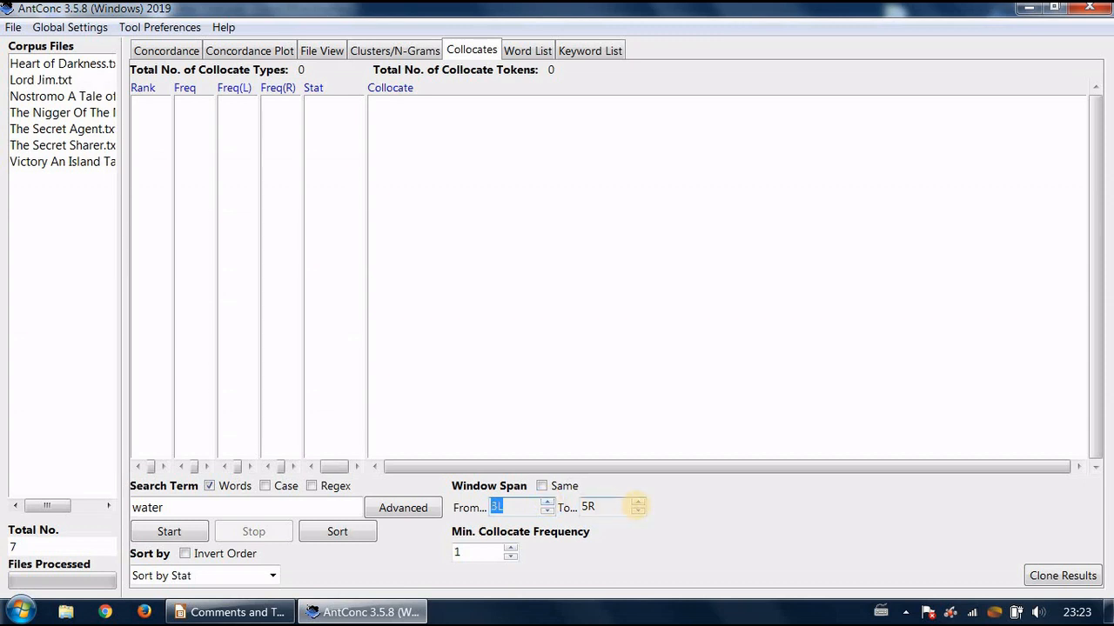
click(637, 511)
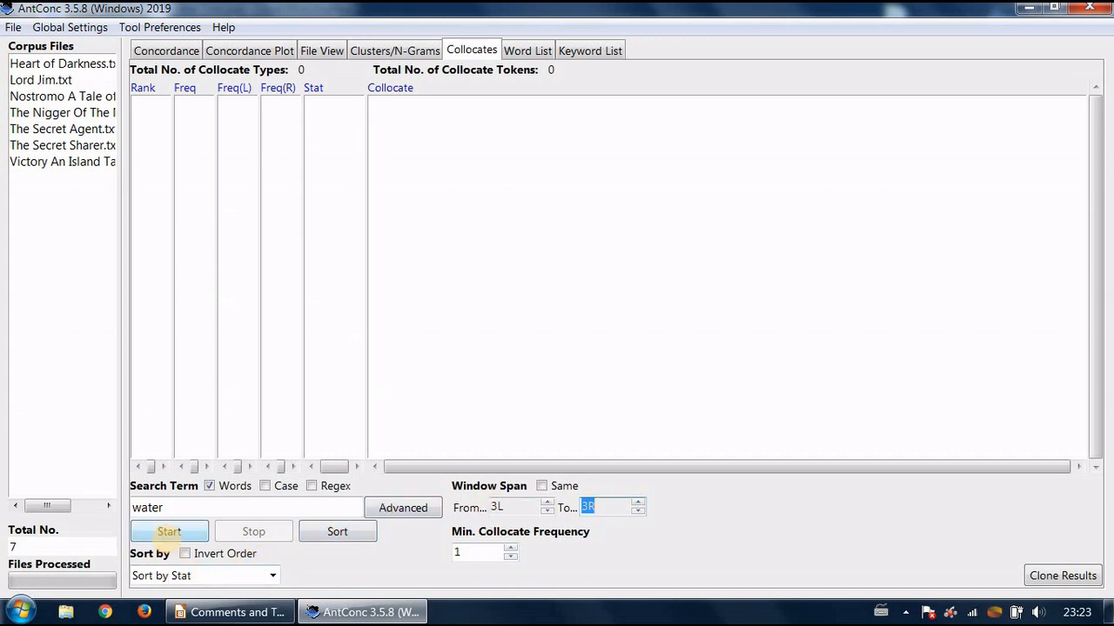
click(169, 532)
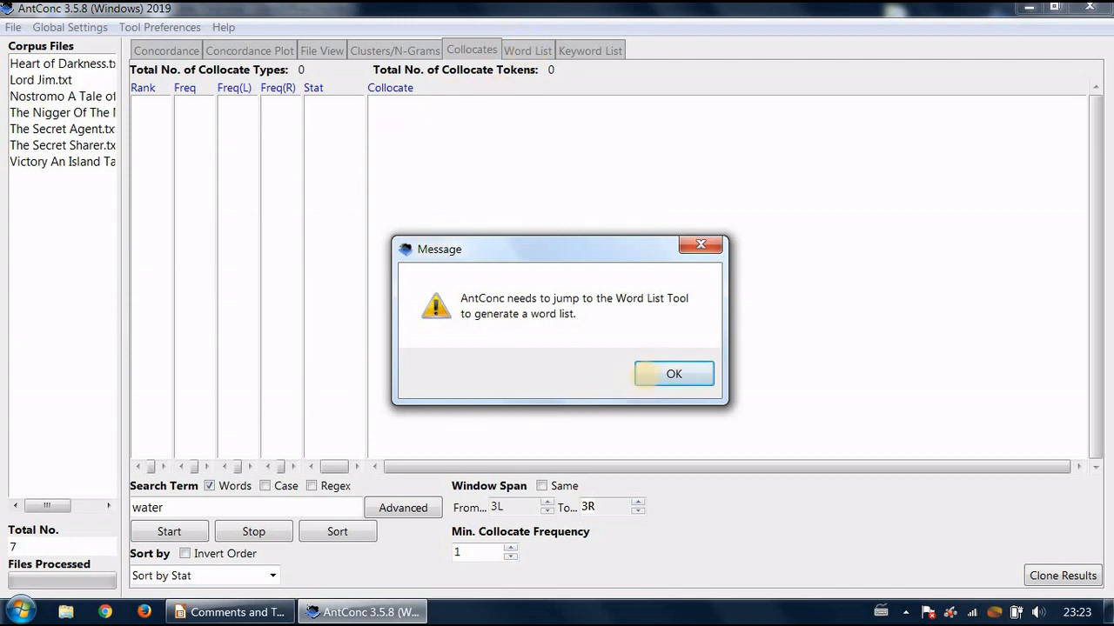
click(672, 373)
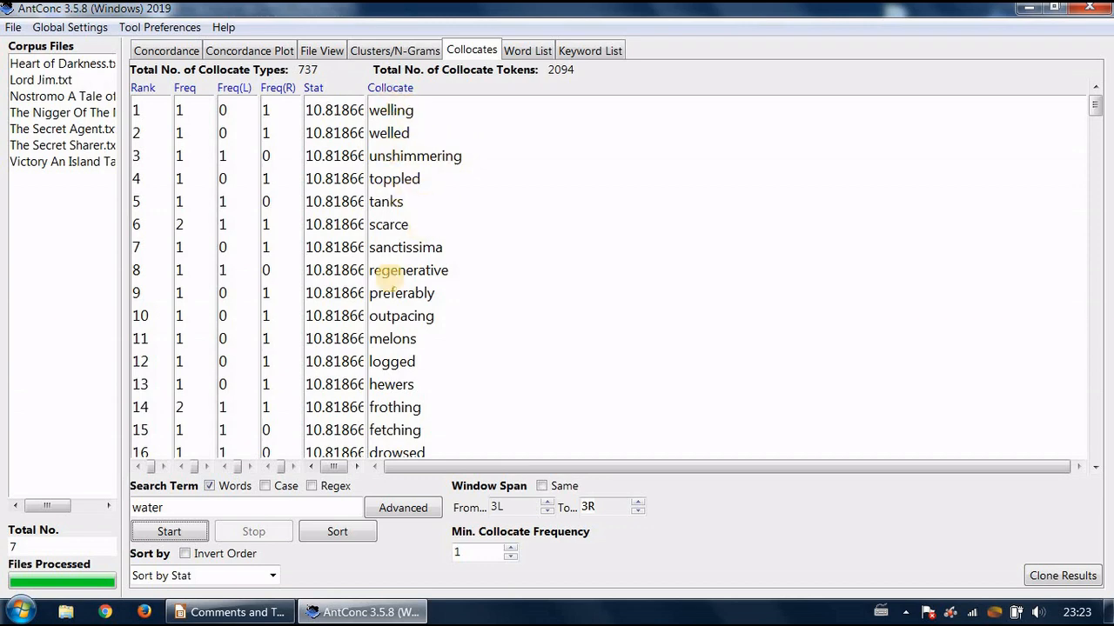
Step: Compare the 3-word cluster results for "water" with its collocates list
click(397, 48)
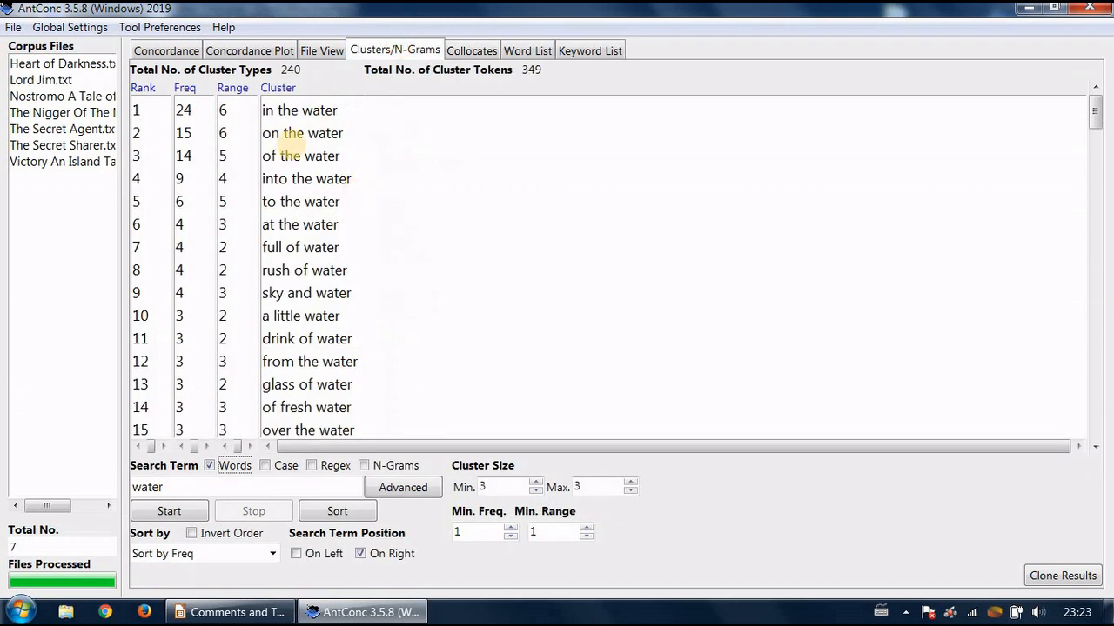
click(473, 50)
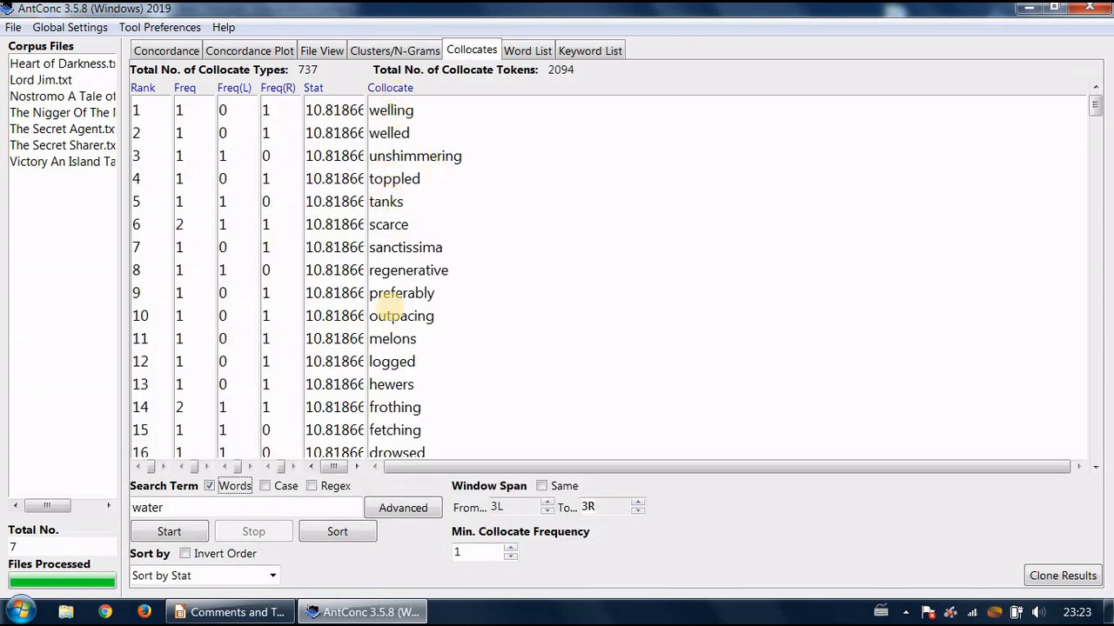
click(396, 50)
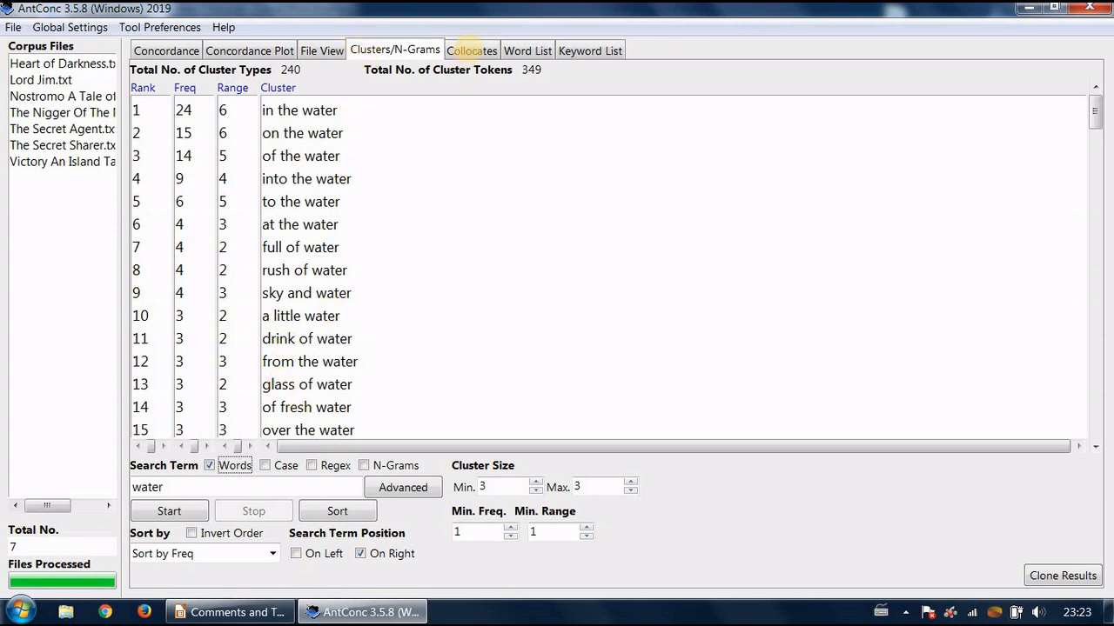
click(469, 50)
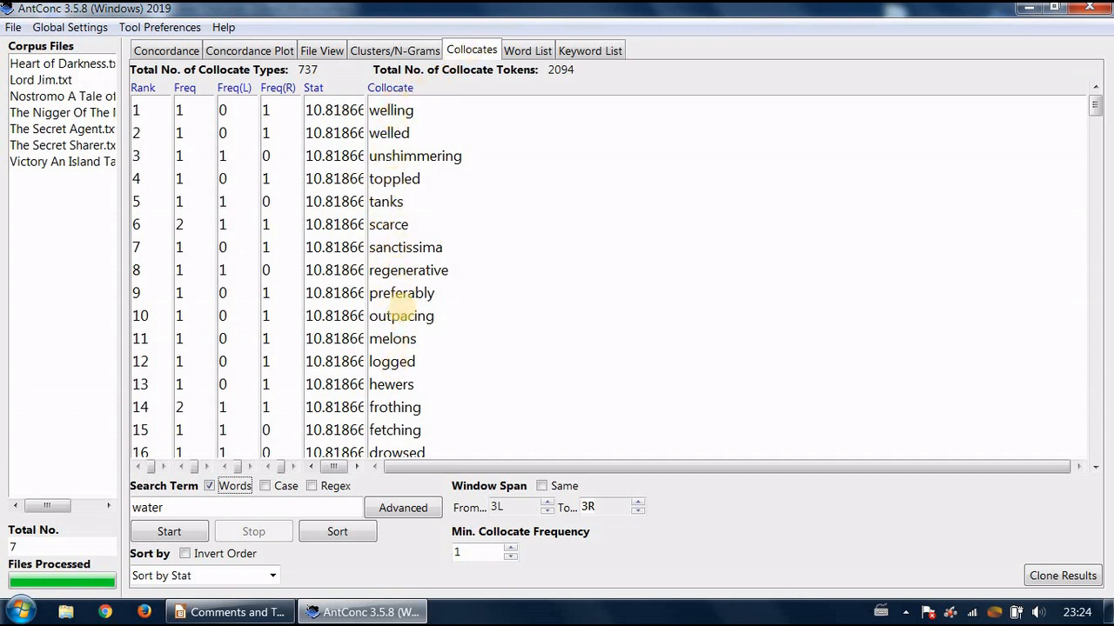
click(388, 49)
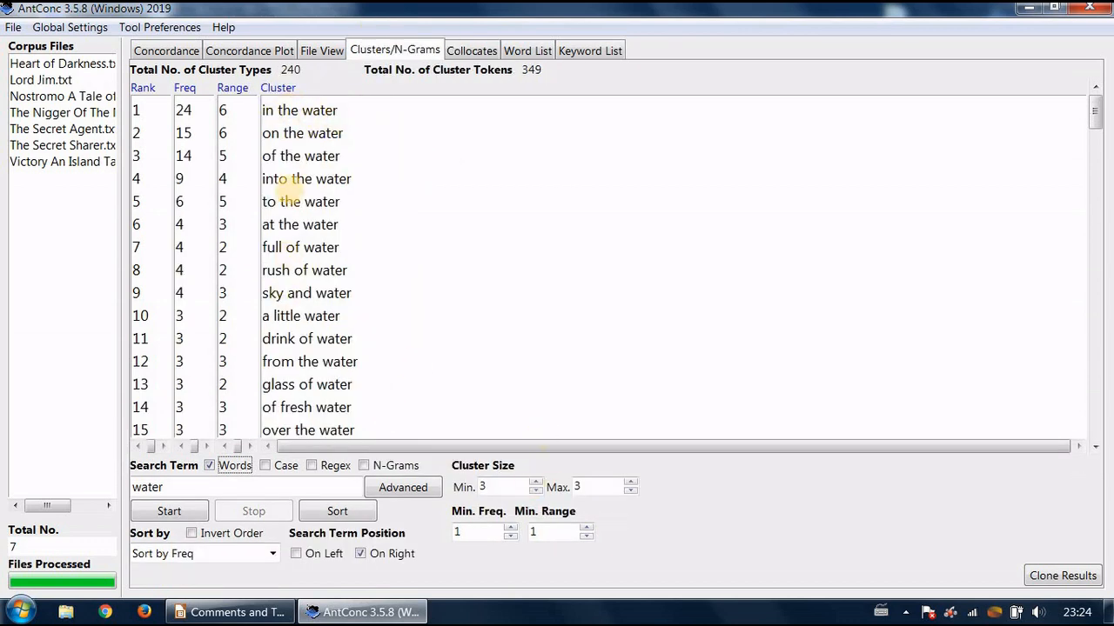
click(471, 51)
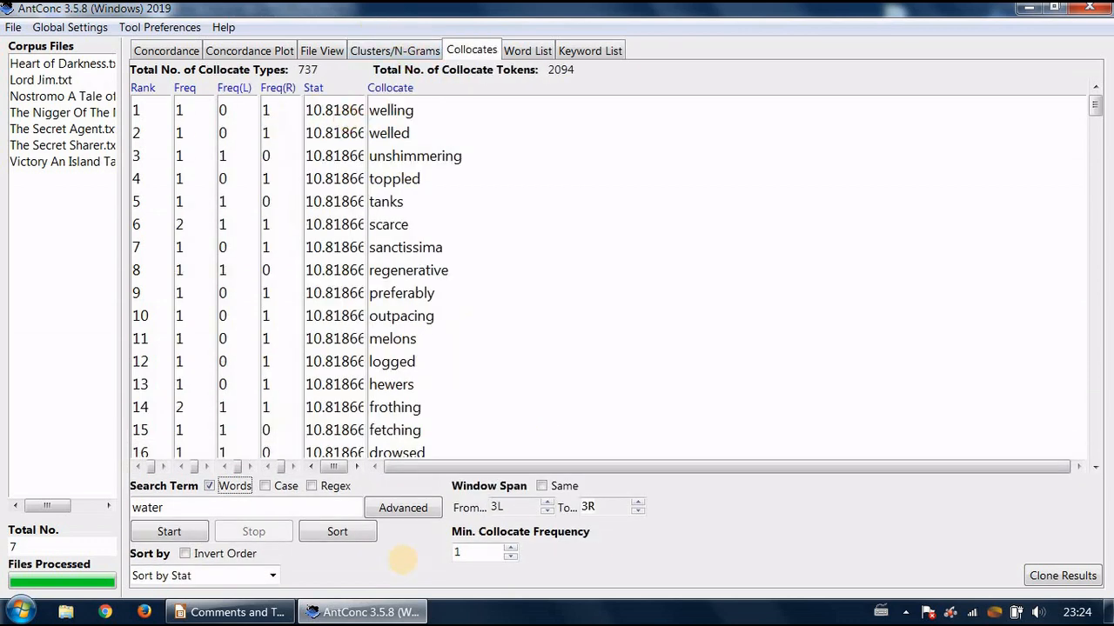
Step: Switch to the Impress presentation and view slide 2 with the prediction task for the word "students"
click(222, 611)
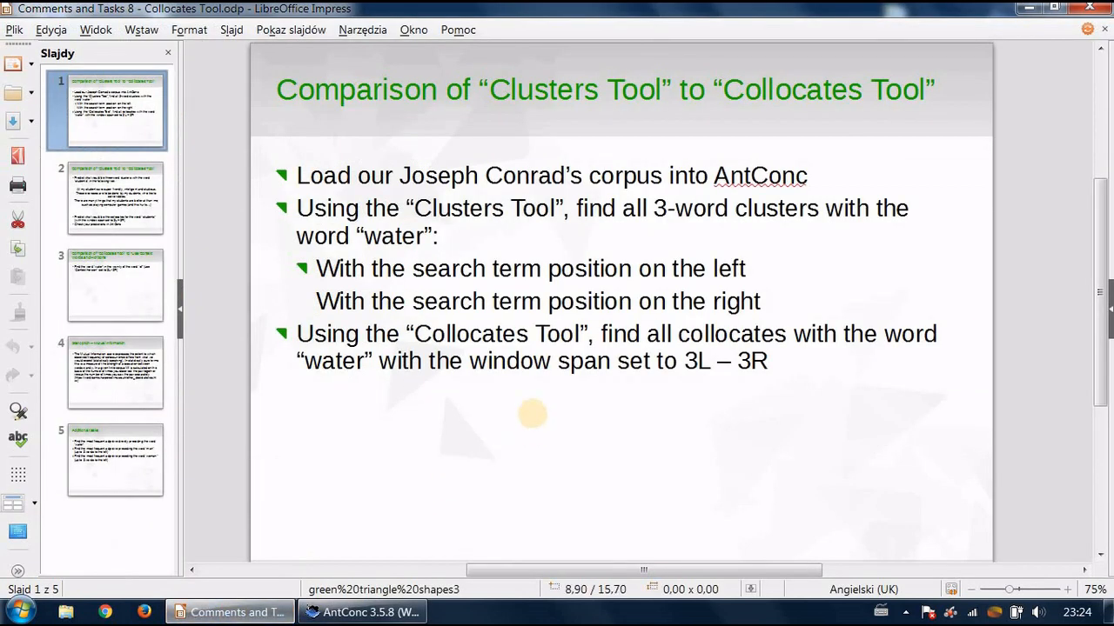
click(144, 197)
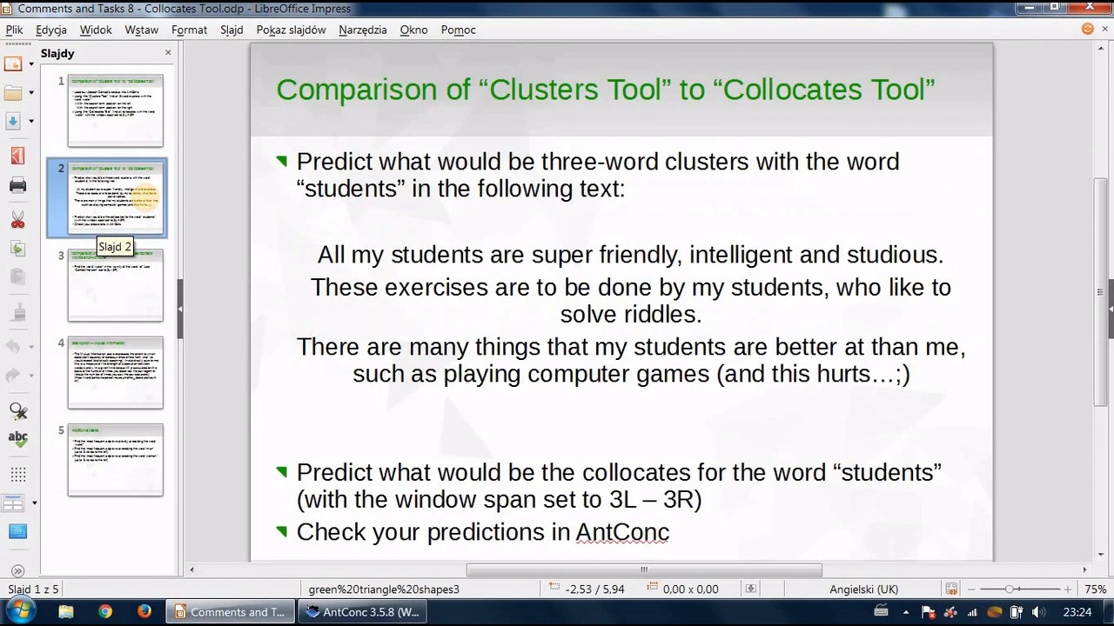
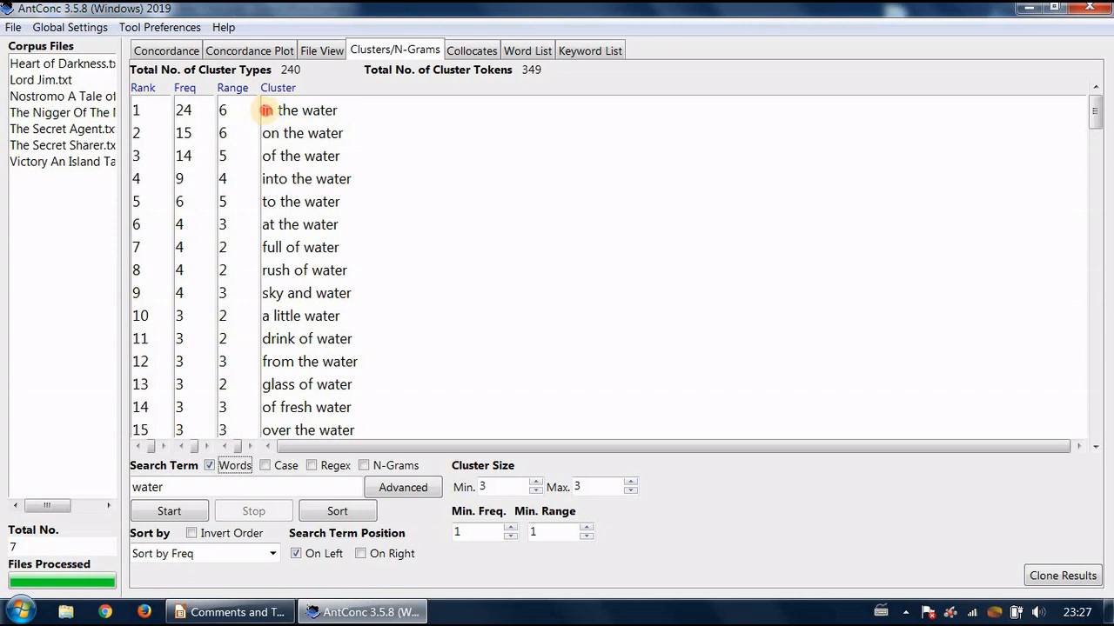
Step: Highlight the cluster "in the water" in AntConc's Clusters/N-Grams results
drag(265, 109, 338, 110)
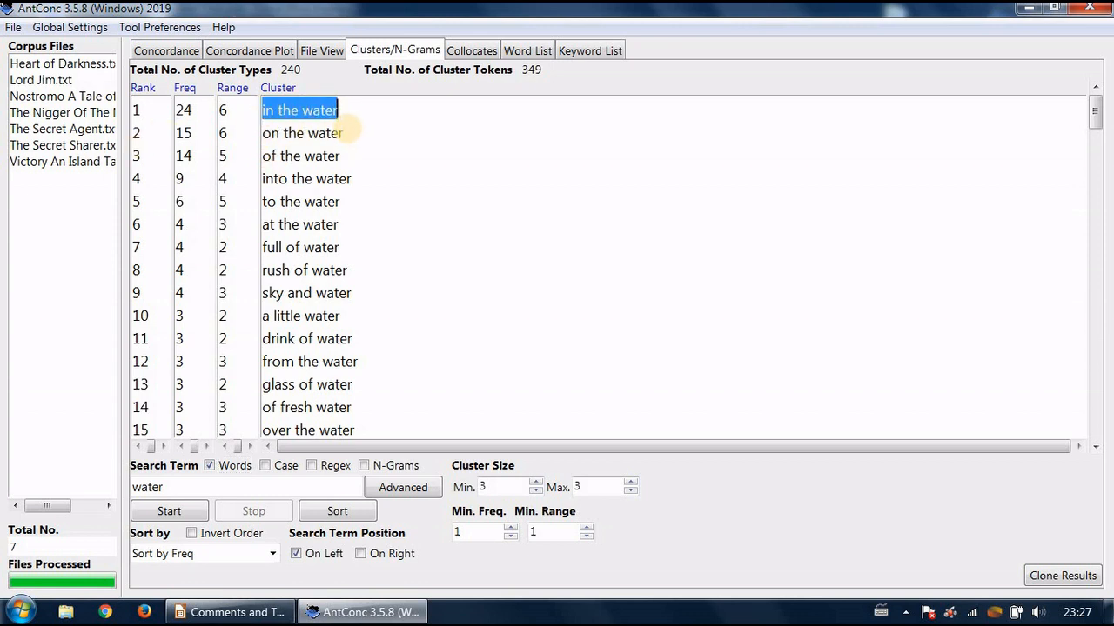
Step: View the concordance lines for the cluster "on the water" and return to the Impress slide to read the "students" prediction task
drag(346, 130, 251, 125)
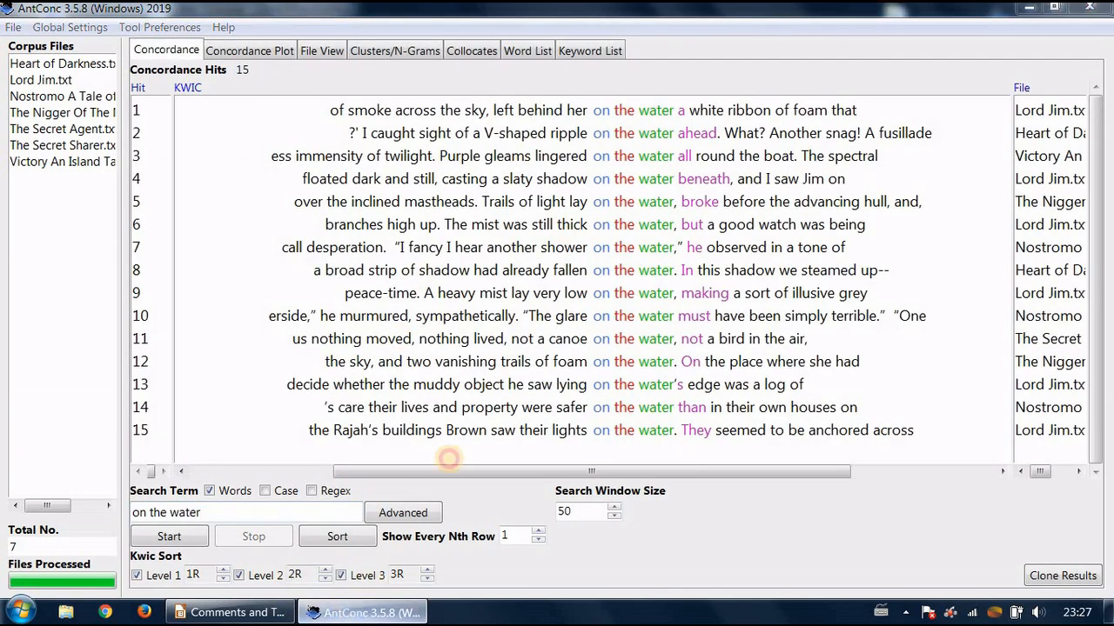
key(alt+Tab)
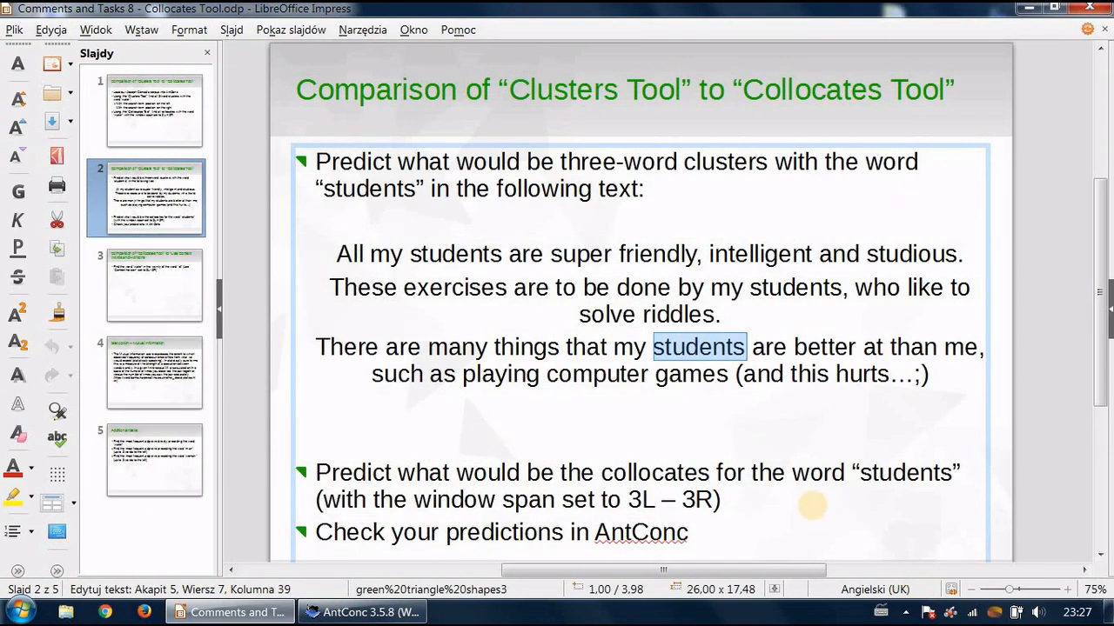
scroll(811, 505, down, 1)
click(692, 490)
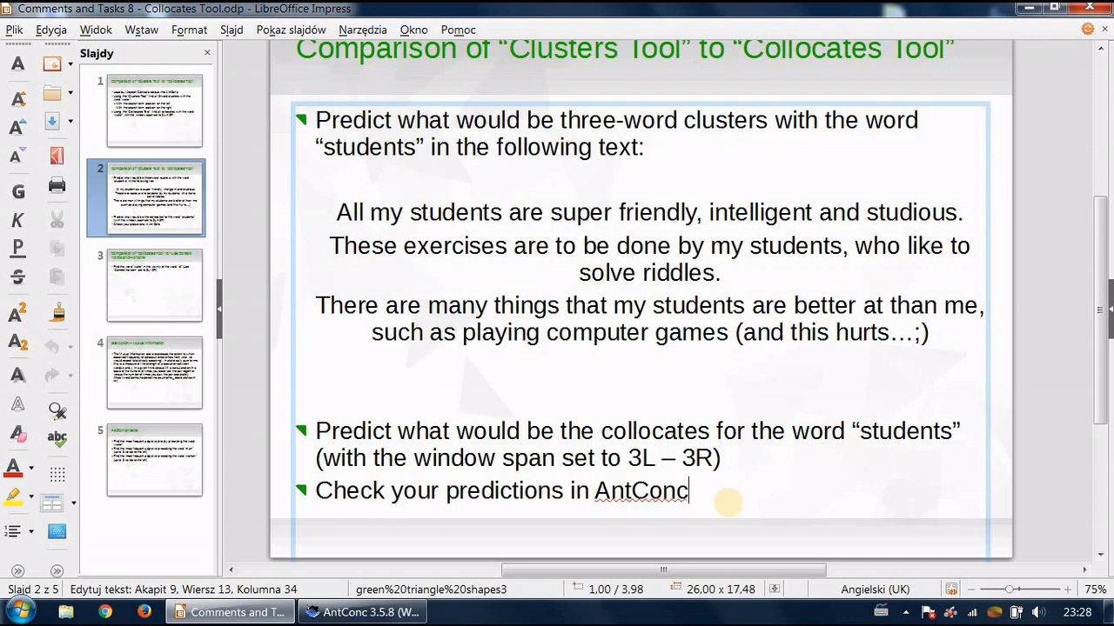
Step: Copy the three example sentences about students from slide 2, from "All my students" to "(and this hurts…;)"
double_click(348, 213)
drag(441, 218, 928, 336)
key(ctrl+c)
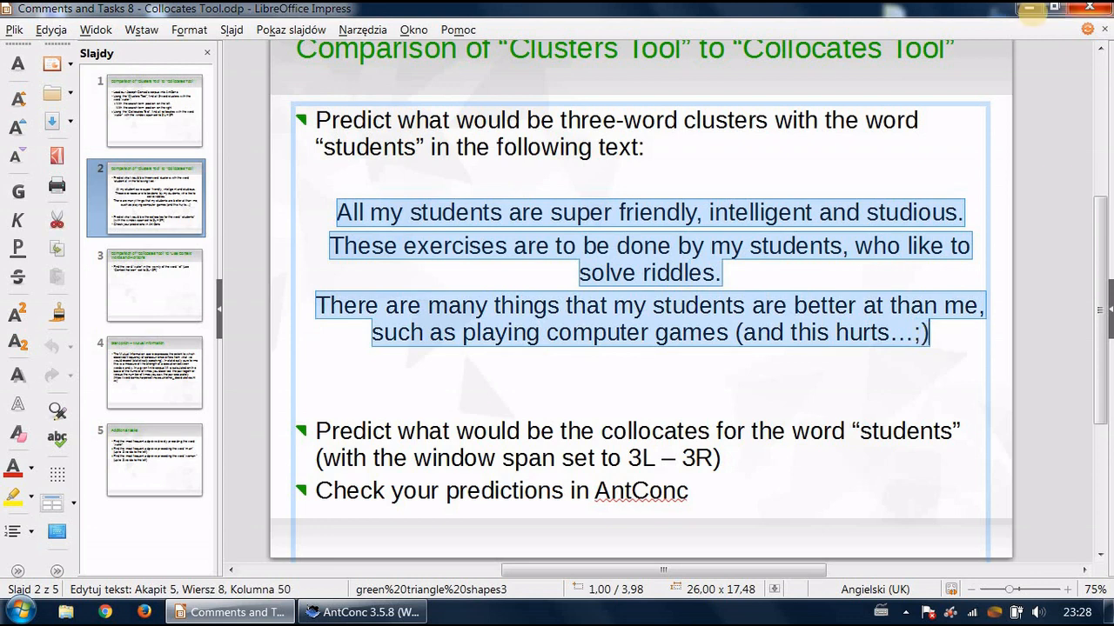
Step: Create a new text document named truth_about_students.txt in the desktop's Computer text analysis folder
click(1032, 8)
double_click(894, 26)
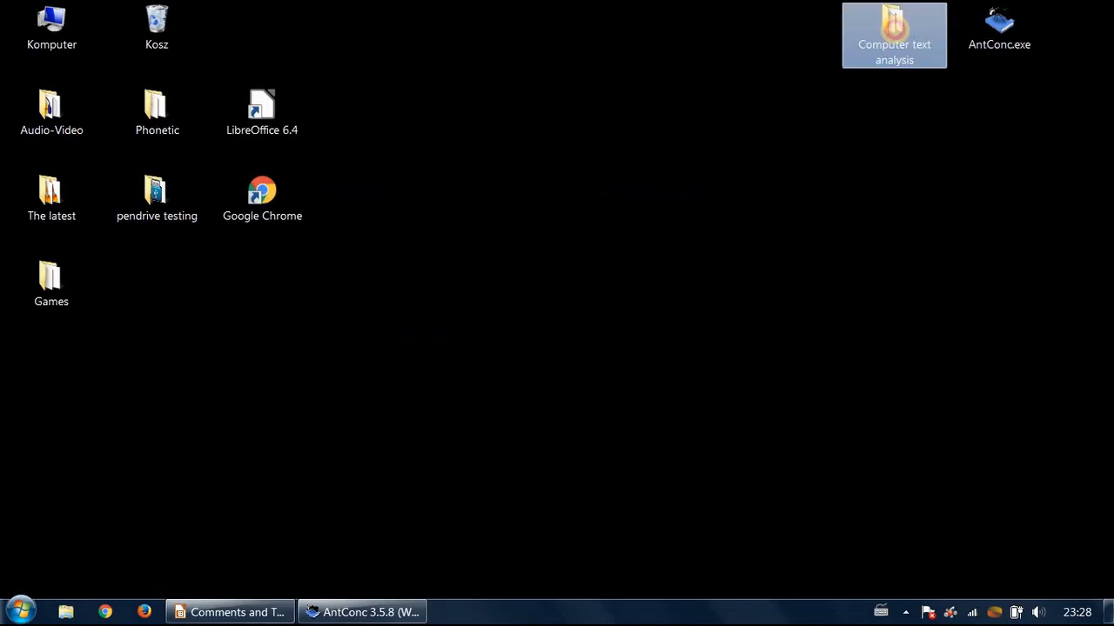
click(790, 42)
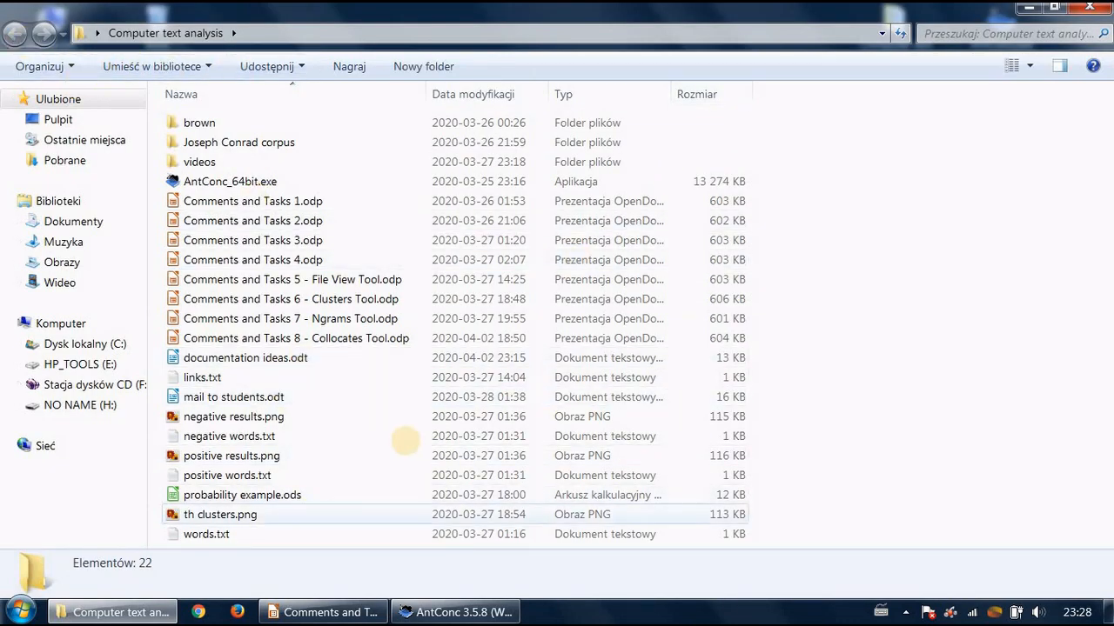
right_click(374, 394)
mouse_move(457, 357)
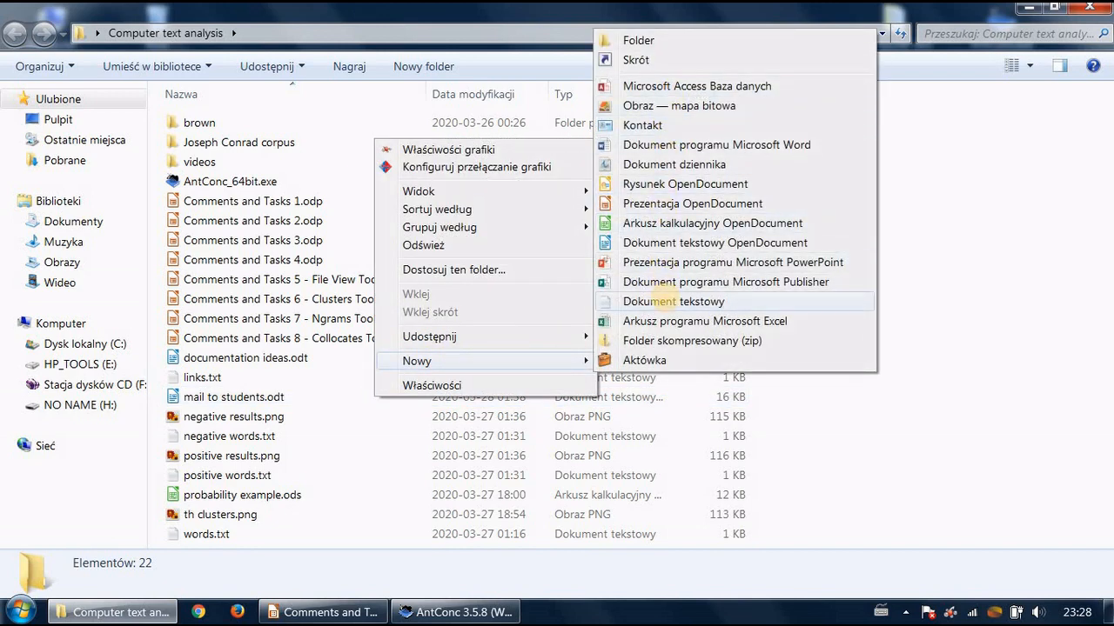
click(663, 301)
key(BackSpace)
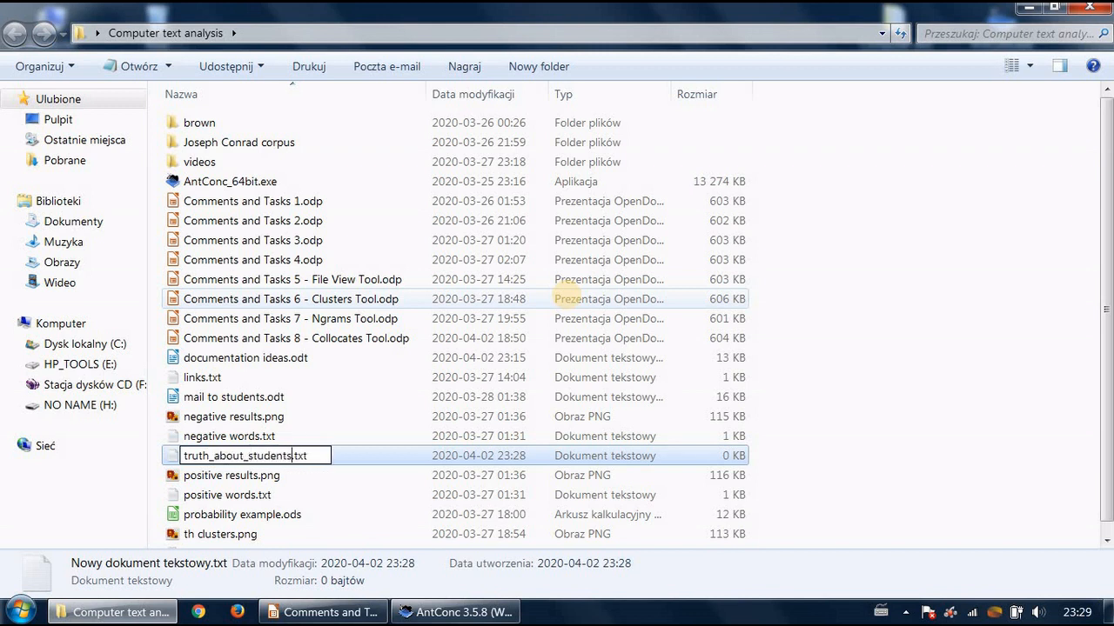
key(Return)
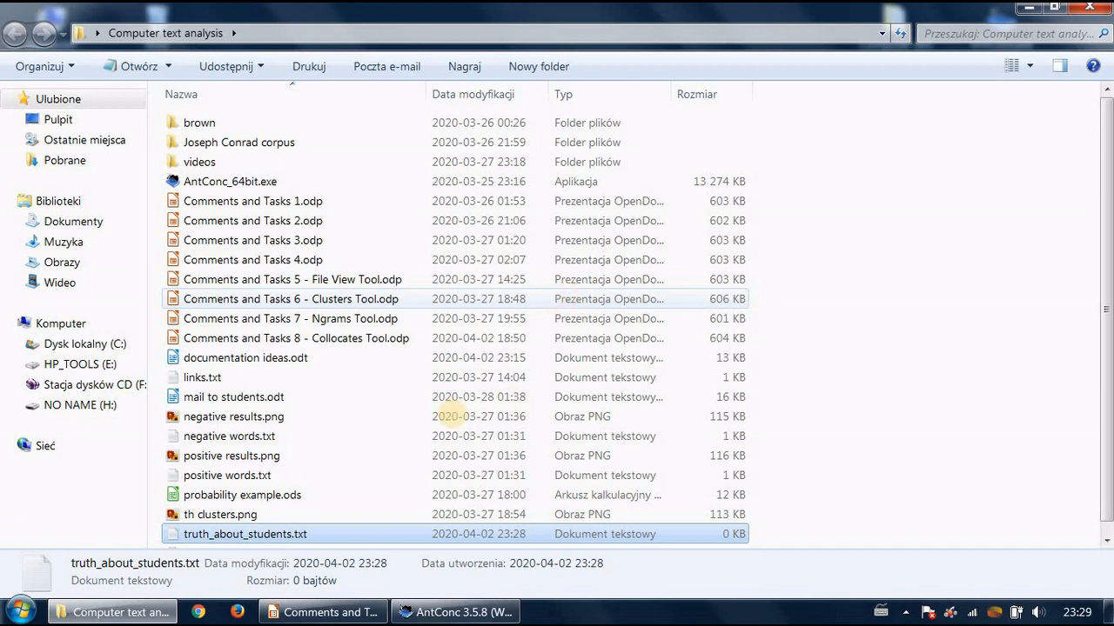
Step: Paste the copied sentences into truth_about_students.txt in Notepad, then save and close the file
double_click(277, 533)
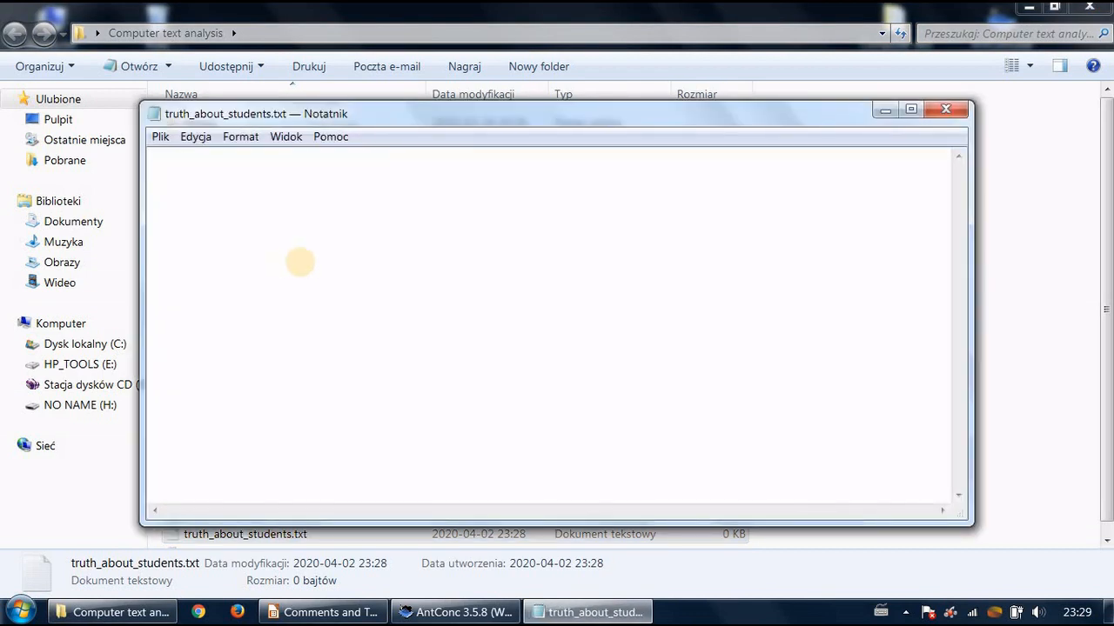
key(ctrl+v)
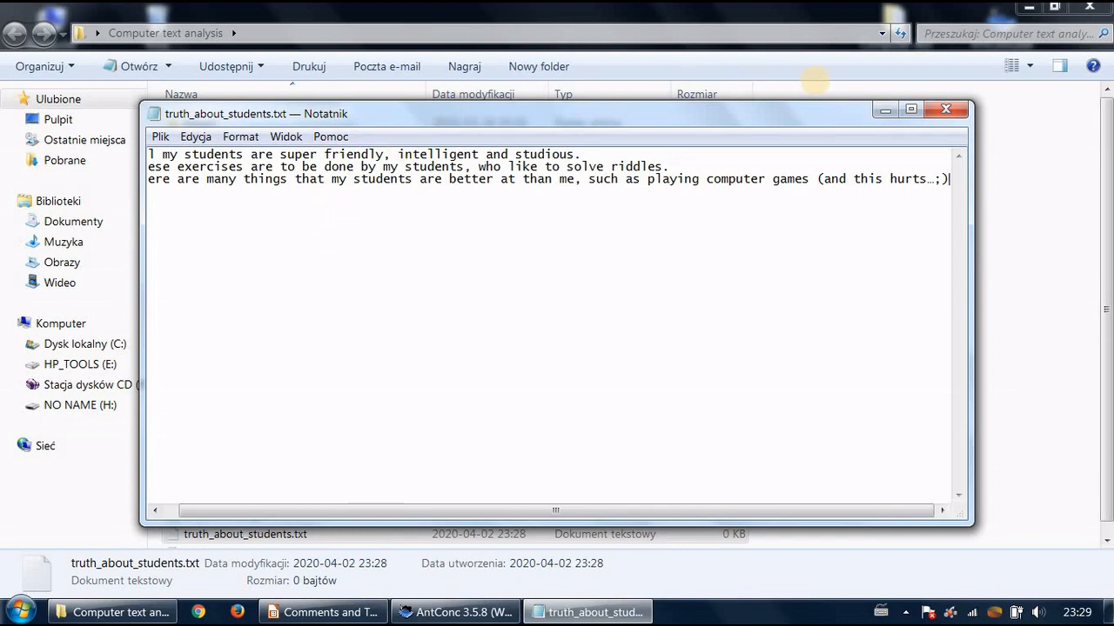
click(910, 109)
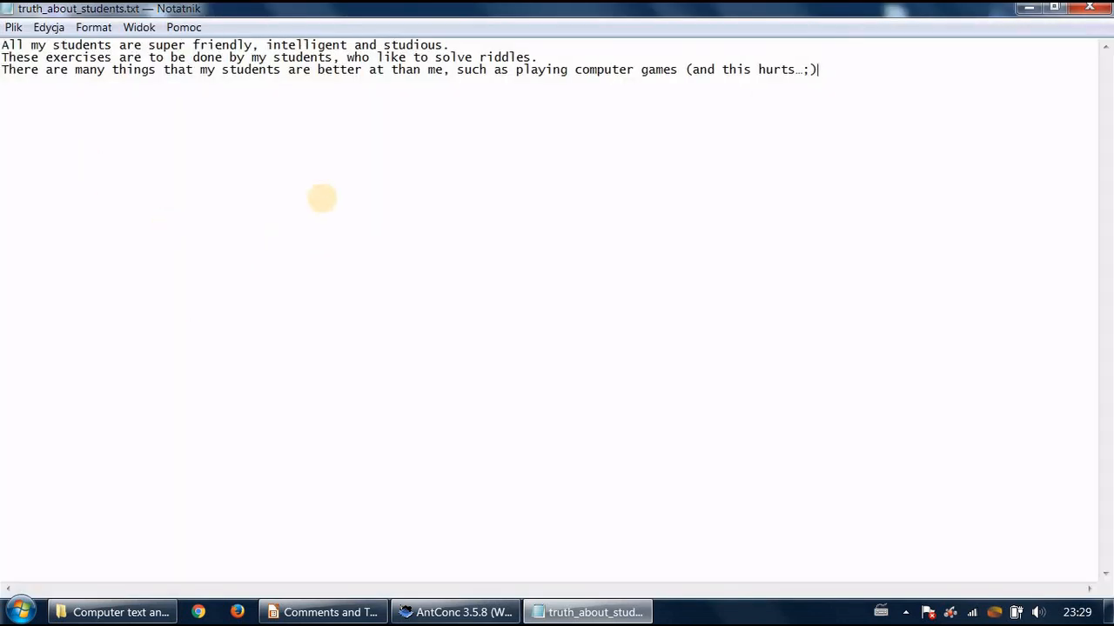
click(1089, 7)
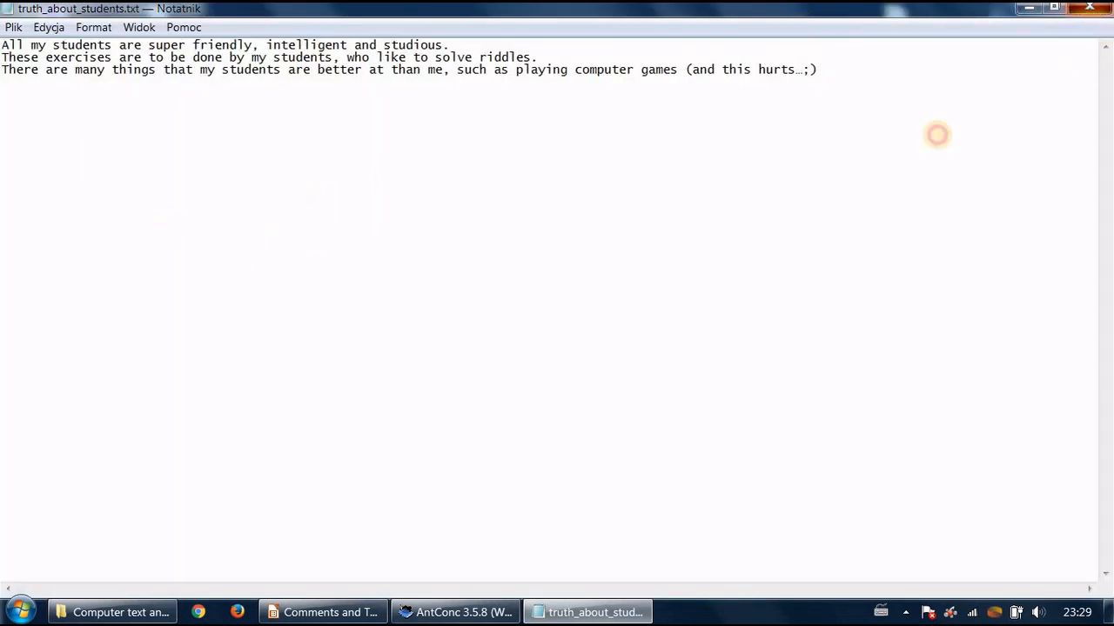
Step: Switch to AntConc and close all the loaded Joseph Conrad corpus files
click(448, 610)
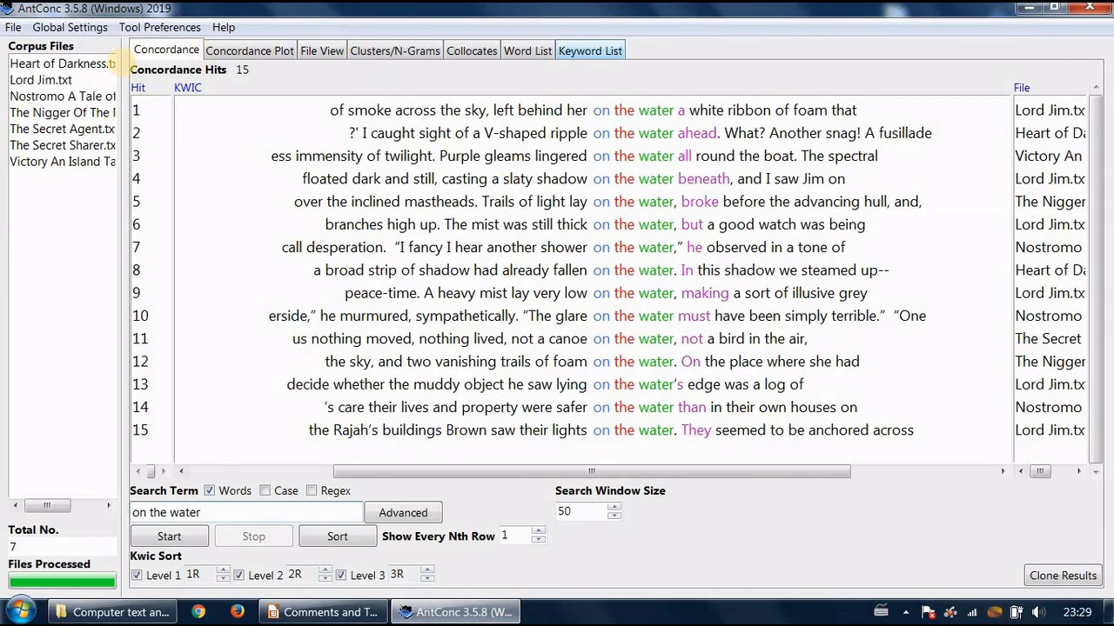
click(13, 27)
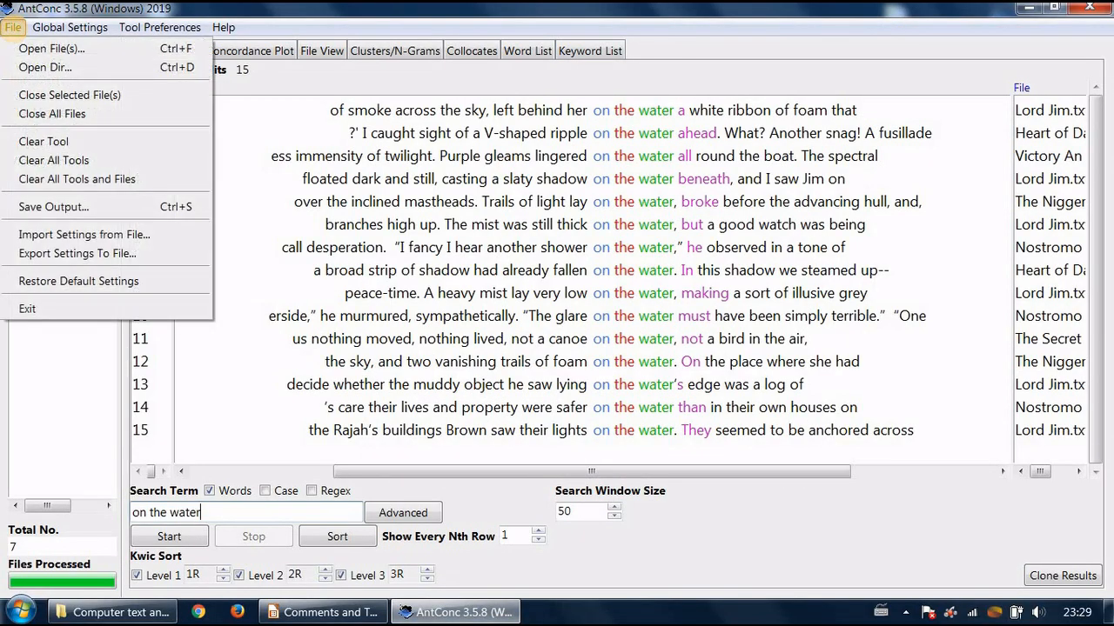
click(51, 114)
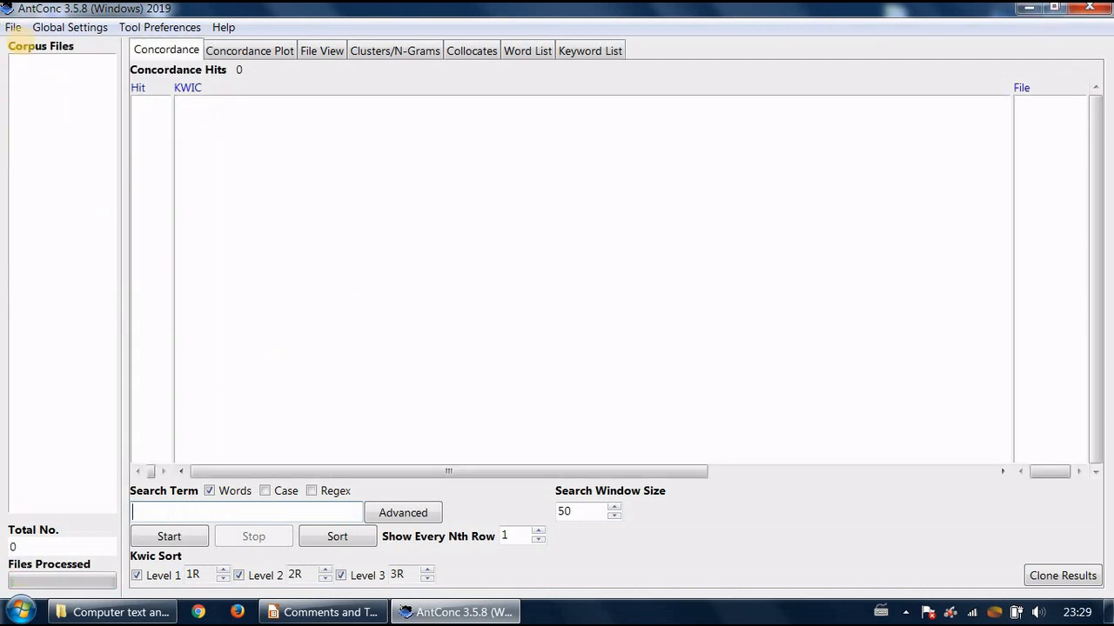
Step: Load truth_about_students.txt from the Computer text analysis folder into AntConc and display its text in File View
click(13, 27)
click(35, 44)
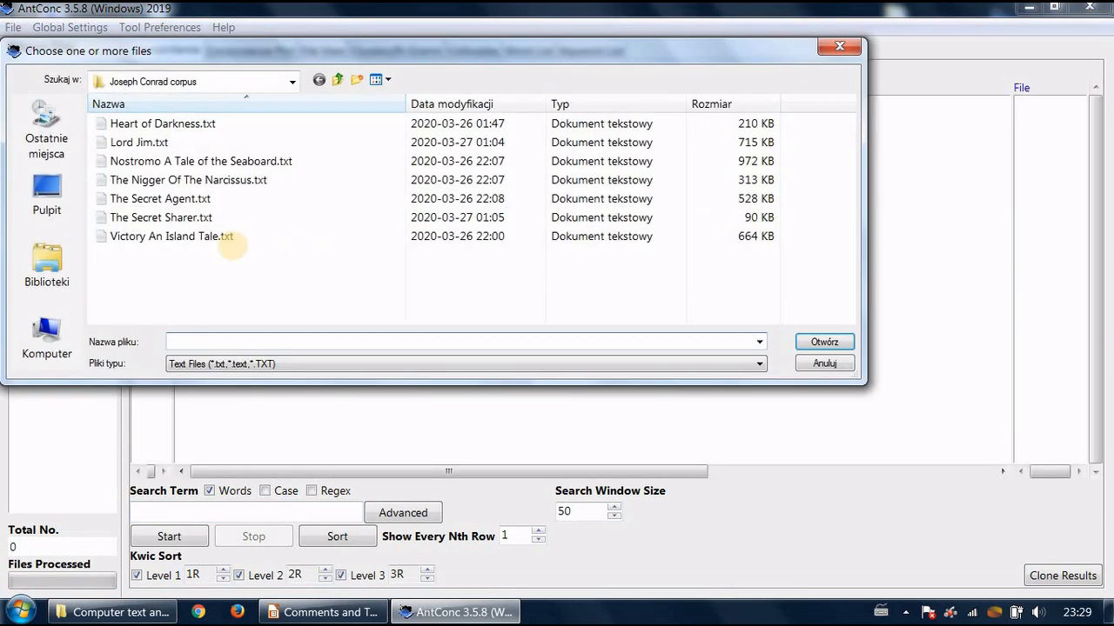
click(337, 79)
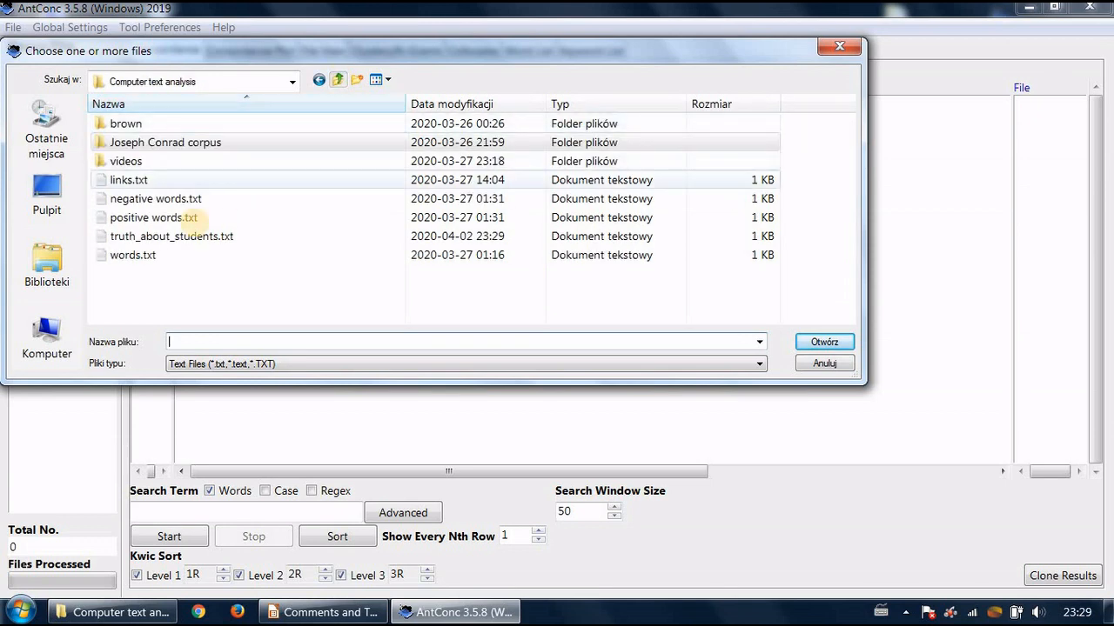
click(176, 236)
click(803, 342)
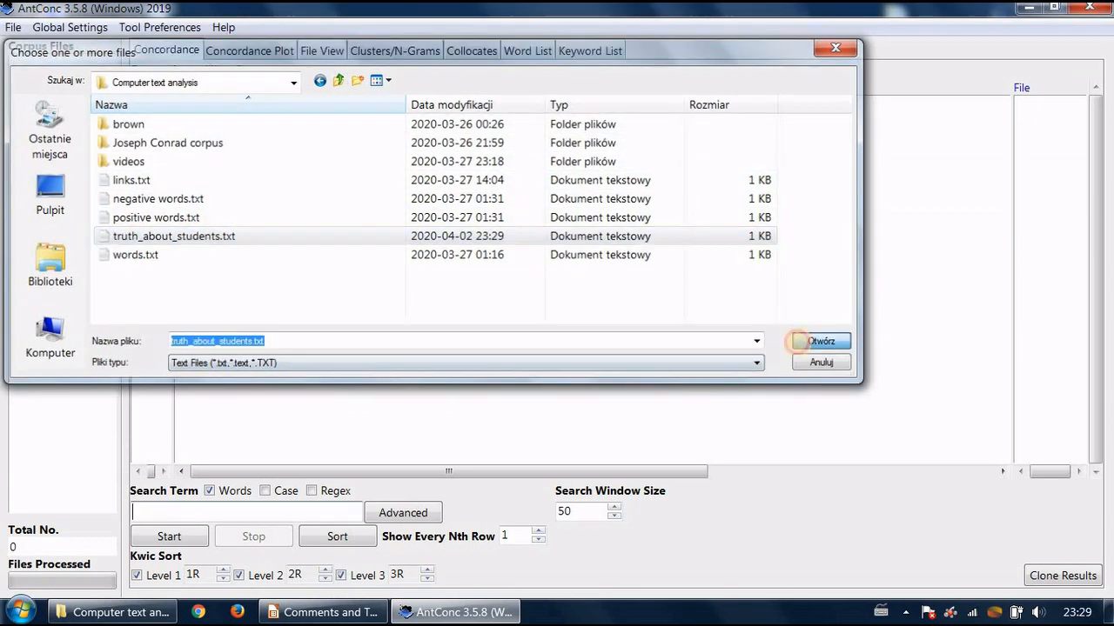
click(322, 49)
click(82, 63)
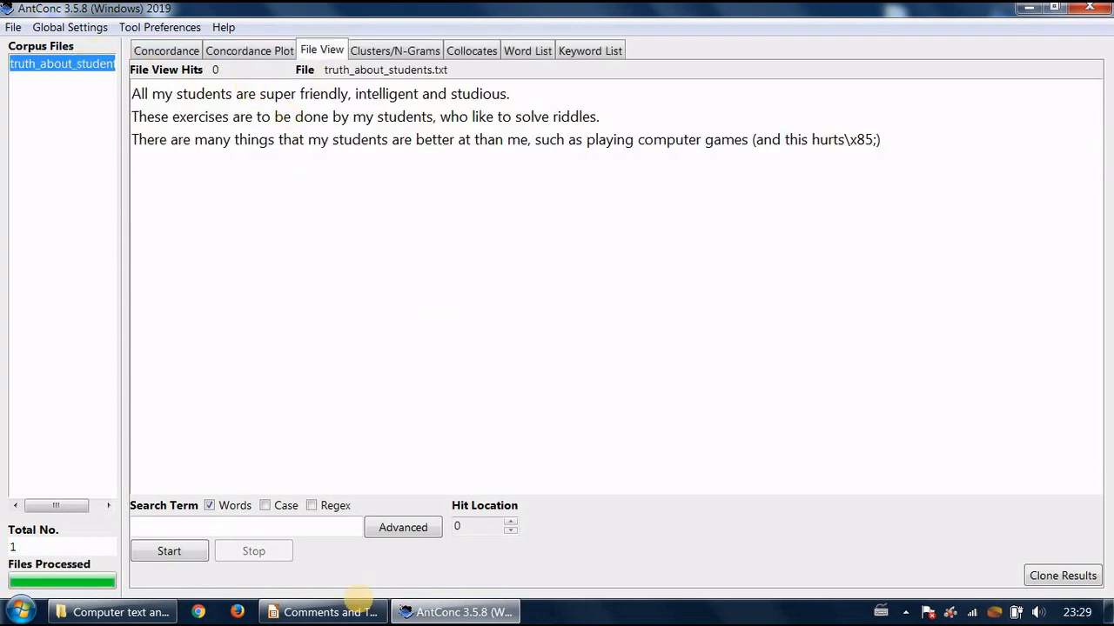
Step: Generate three-word clusters for "students" with the search term position on the left, and again with it on the right
click(418, 50)
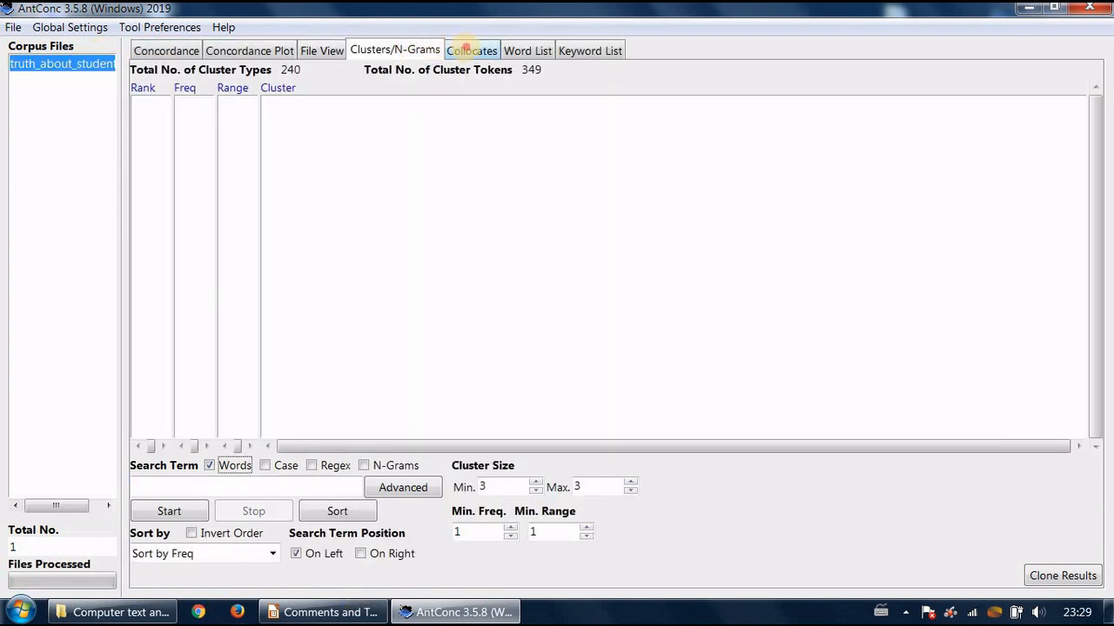
click(467, 50)
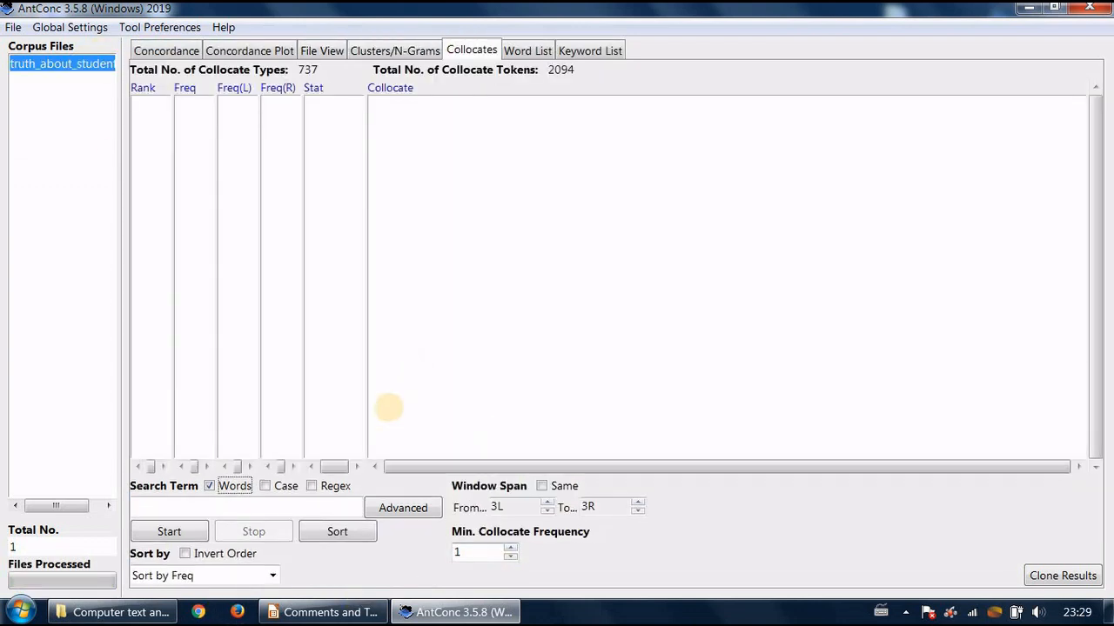
click(156, 505)
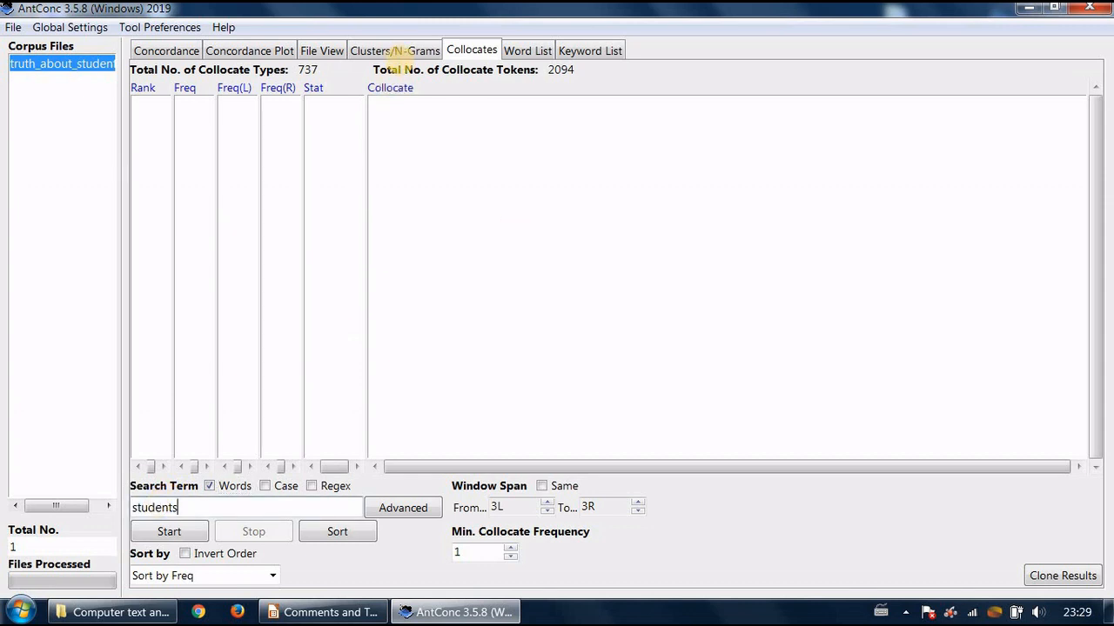
click(399, 50)
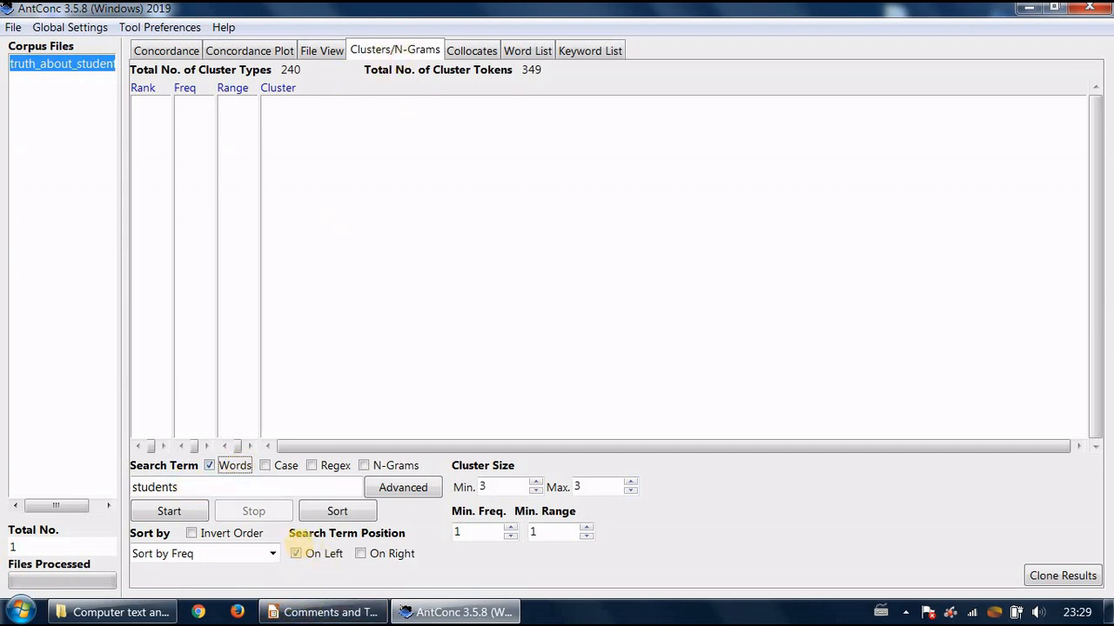
click(322, 613)
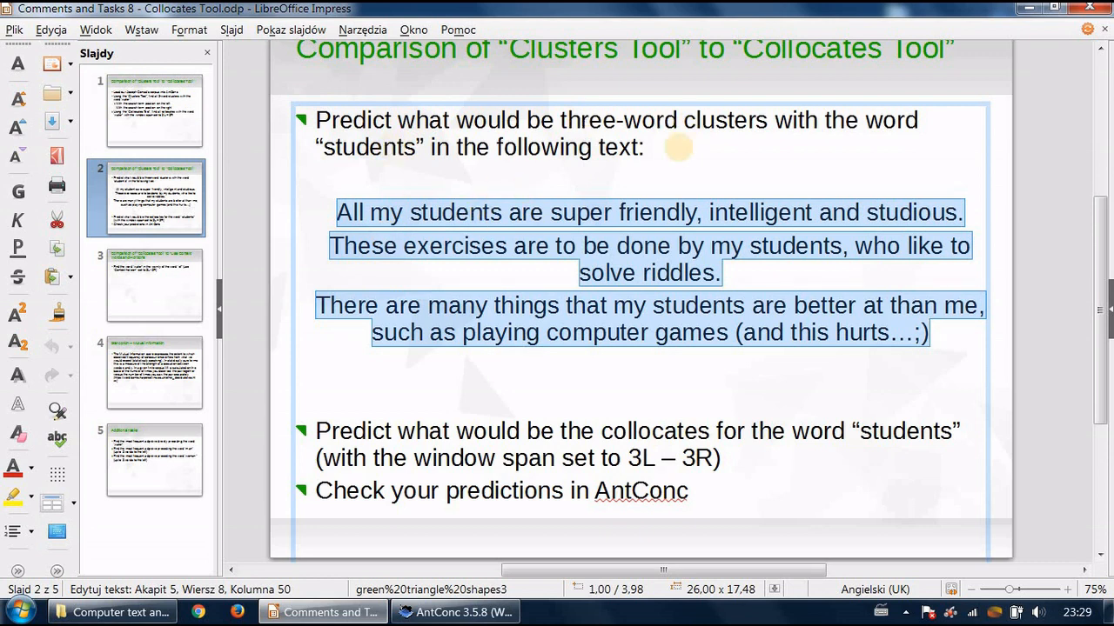
click(461, 613)
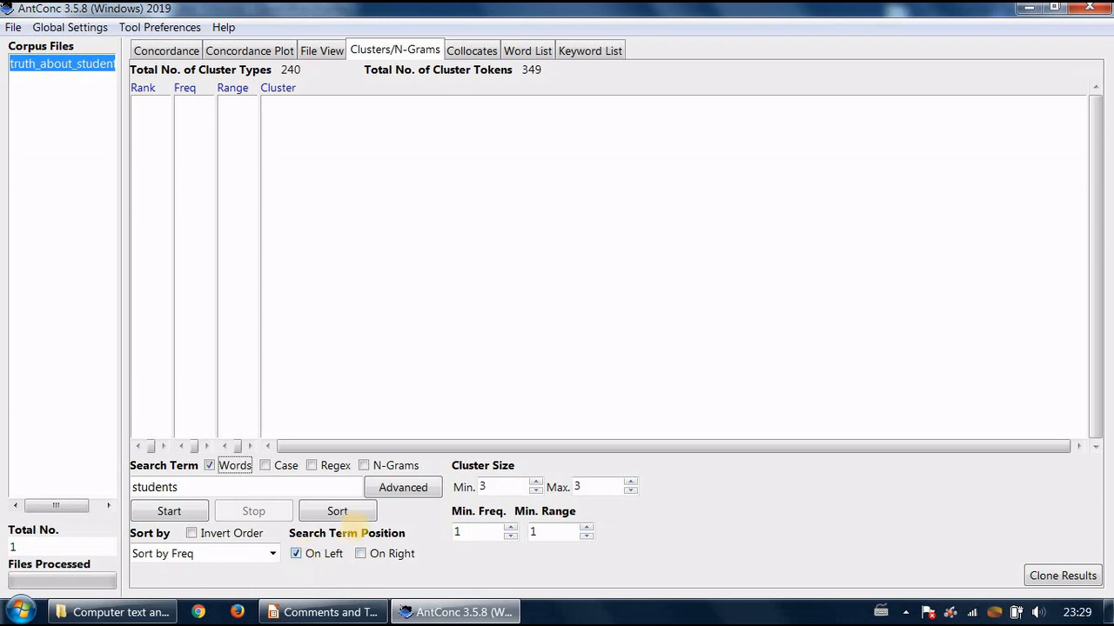
click(200, 511)
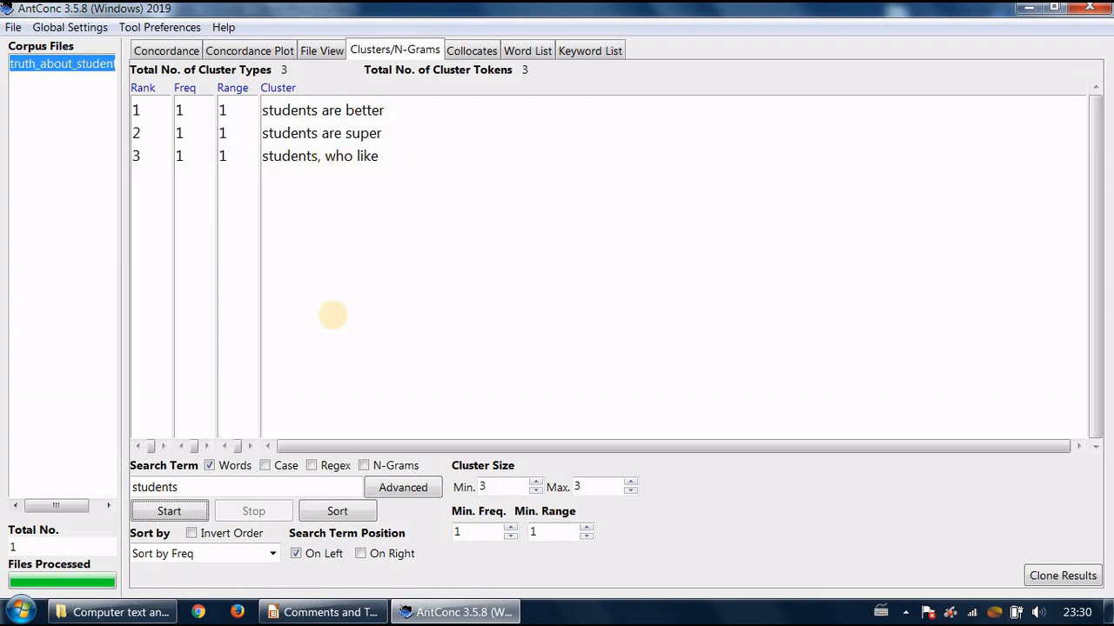
click(359, 553)
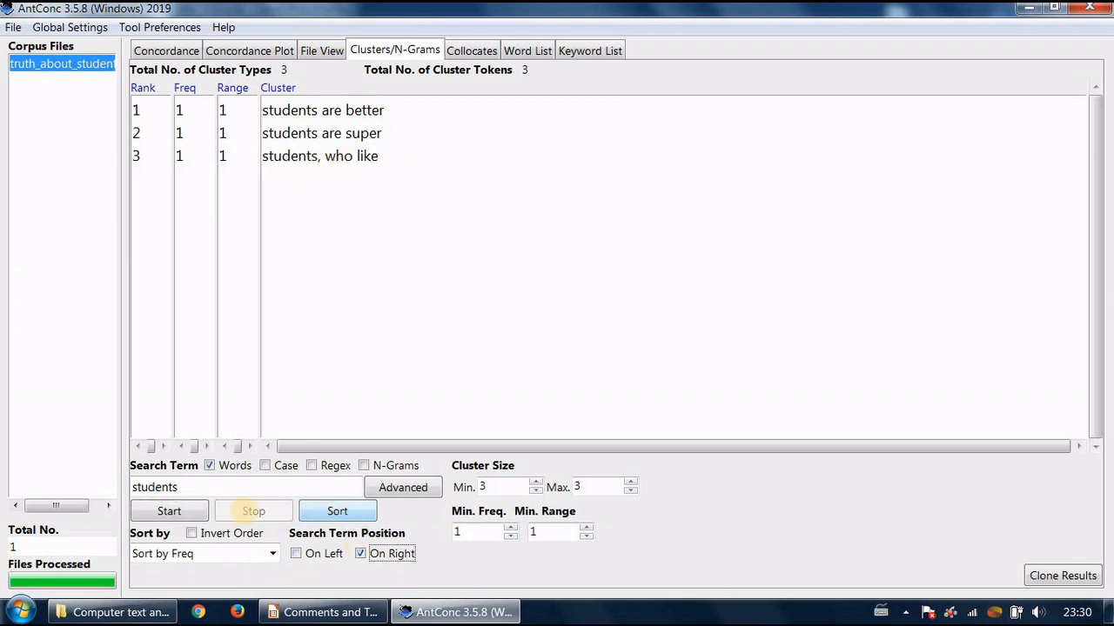
click(168, 511)
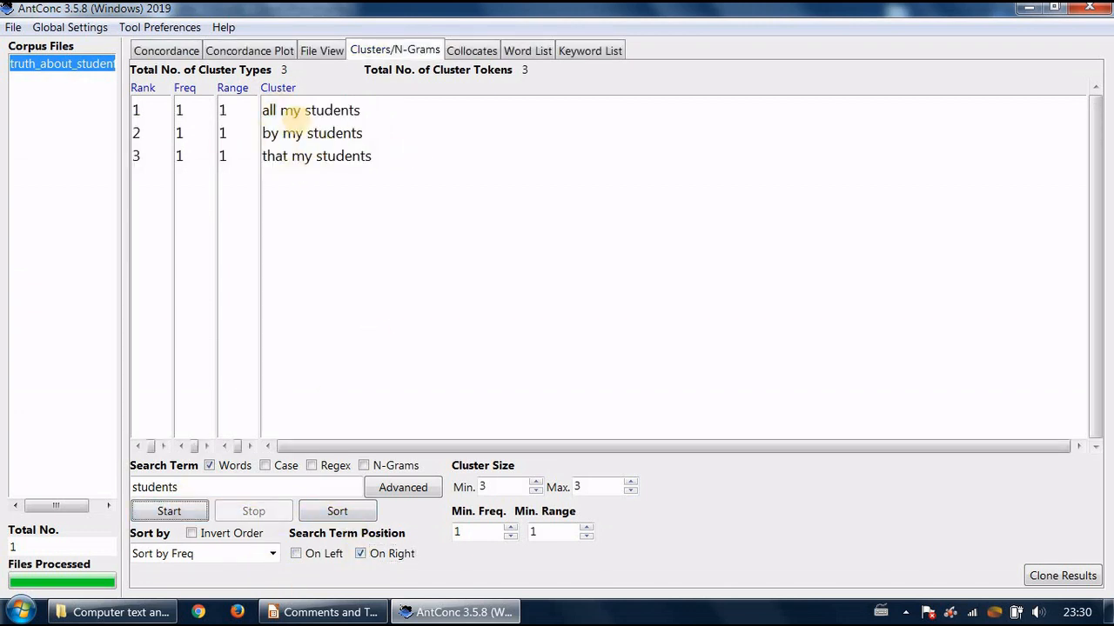
Step: Generate the collocates for "students" with the window span from 3L to 3R, allowing AntConc to build the word list
click(471, 51)
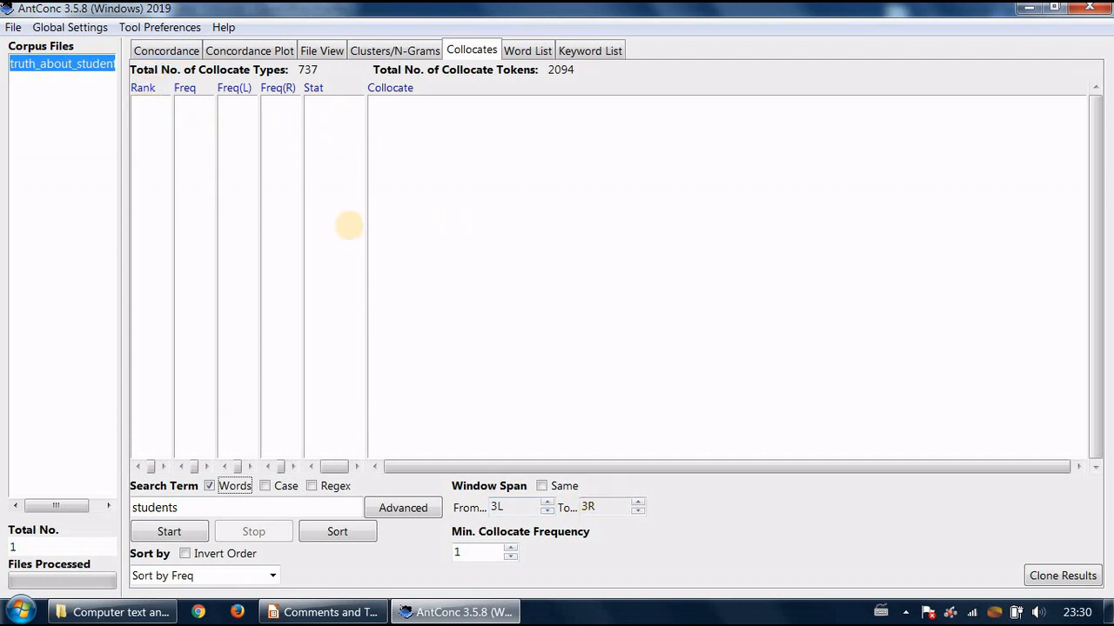
click(181, 532)
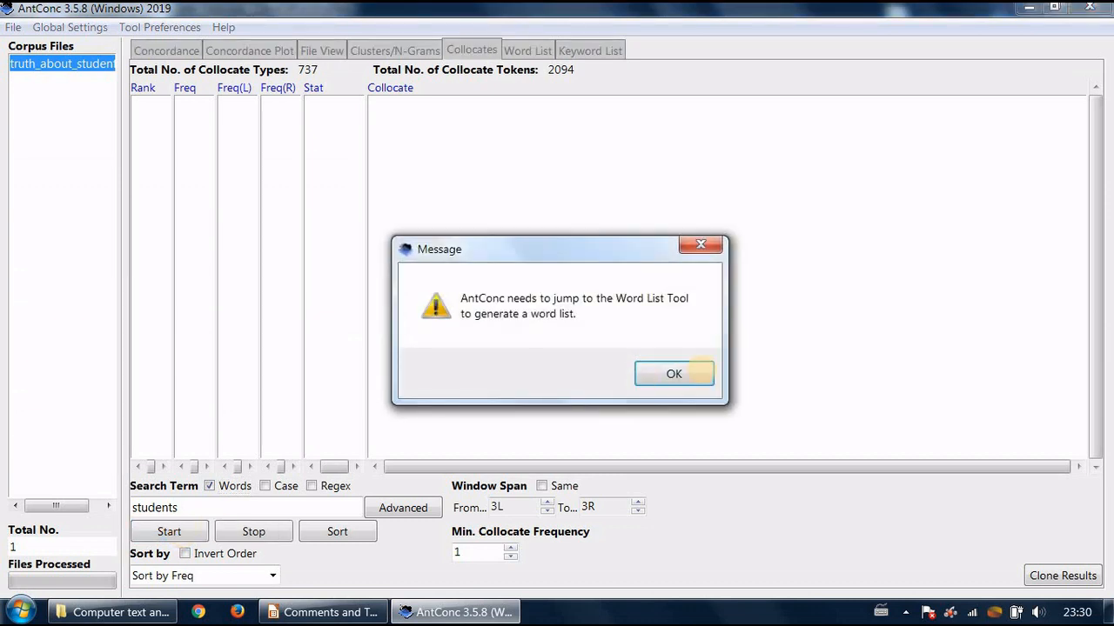
click(655, 374)
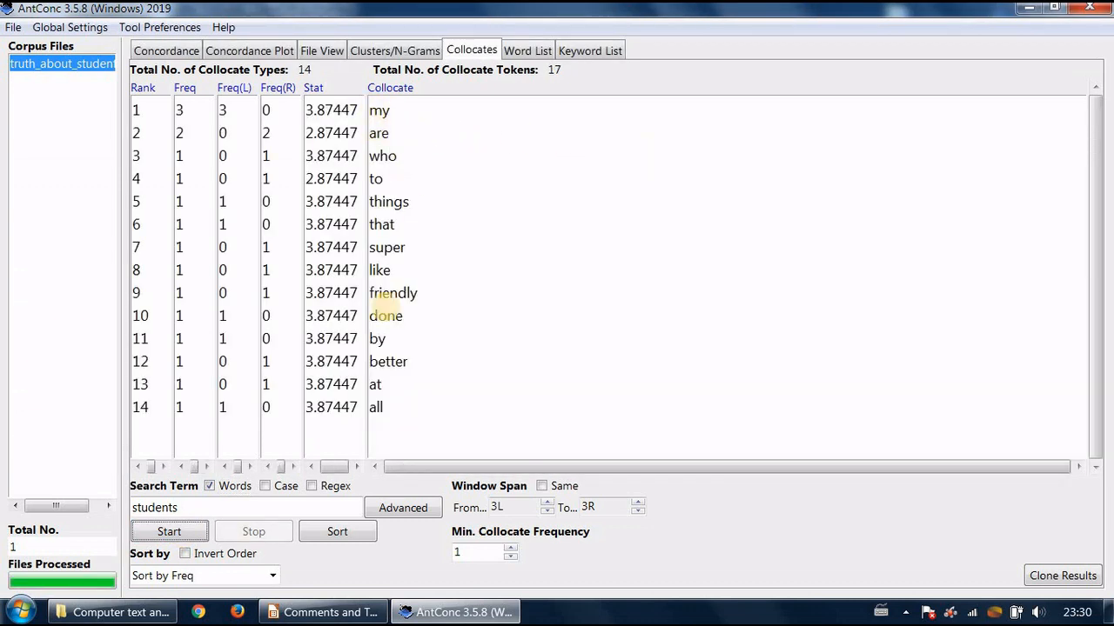
Step: Check the collocates of "students" against the example sentences on the Impress slide and switch back to AntConc
click(322, 613)
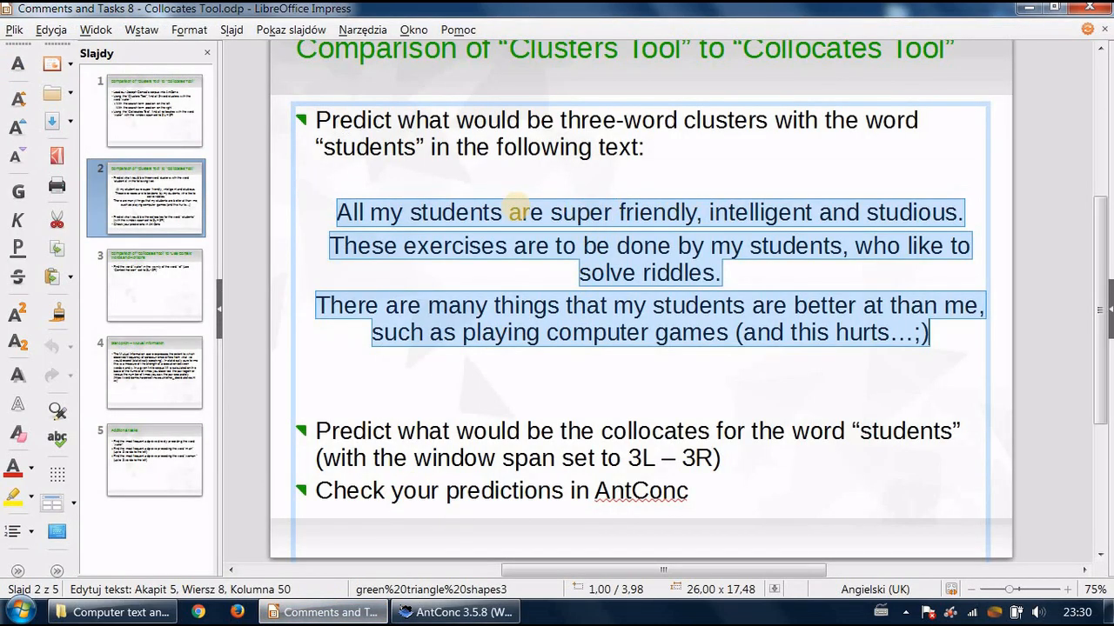
click(380, 212)
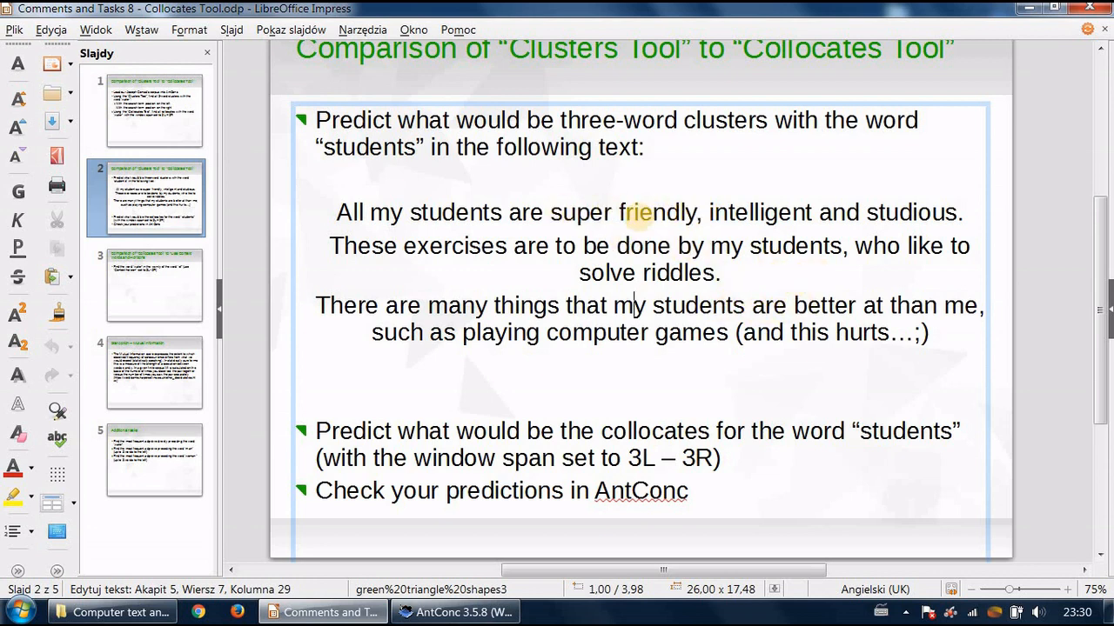
click(417, 612)
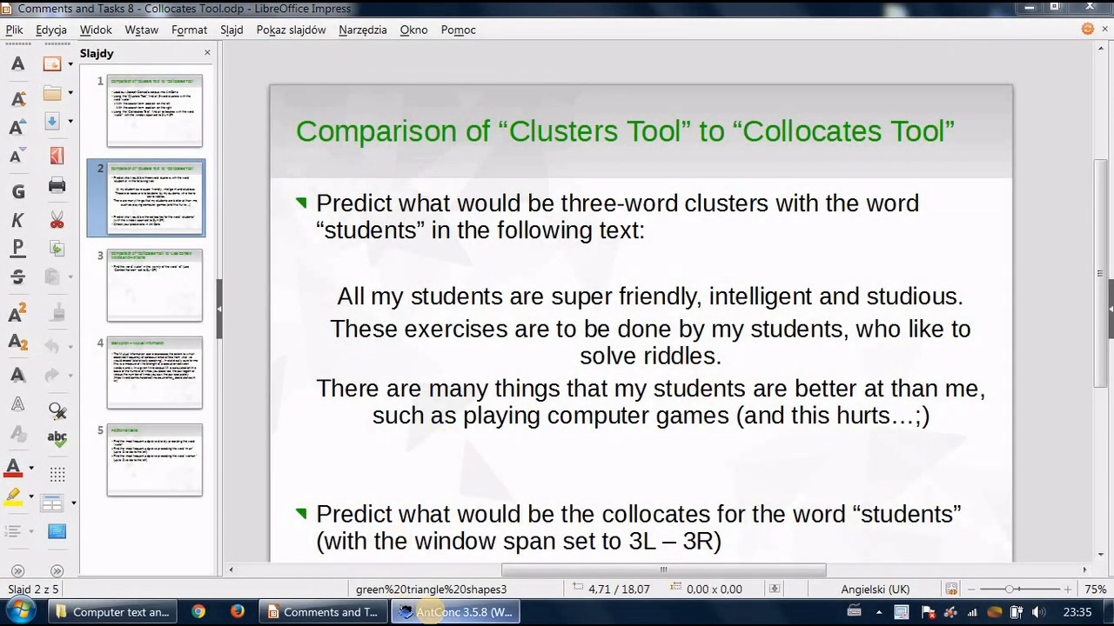
Step: Compare the collocates of "students" in AntConc with the three example sentences on the Impress slide, switching between the two programs
click(407, 612)
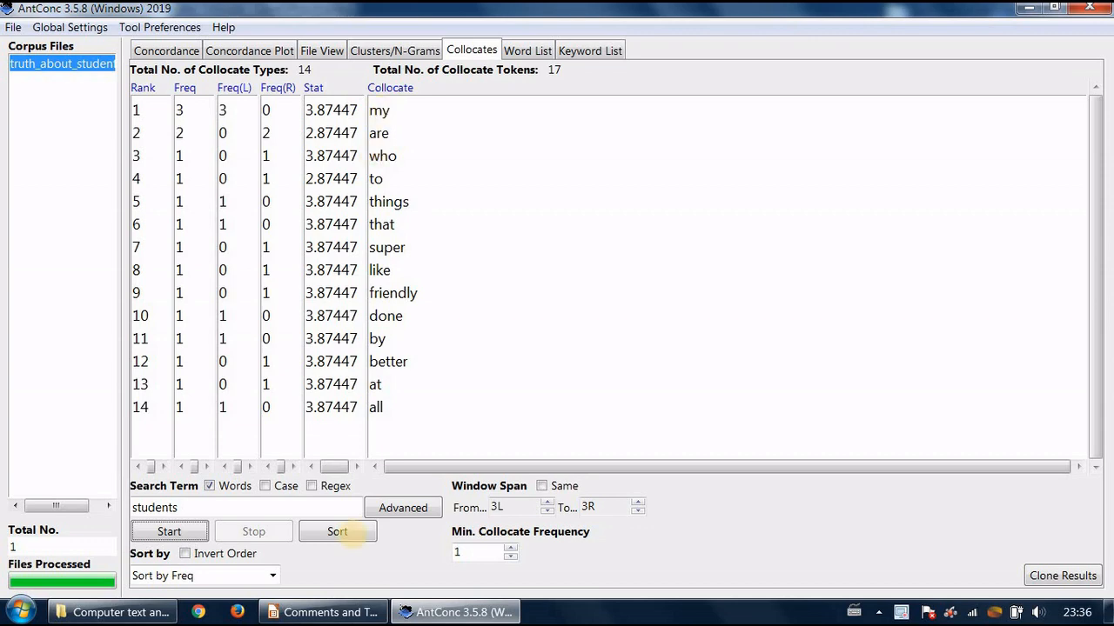
click(323, 611)
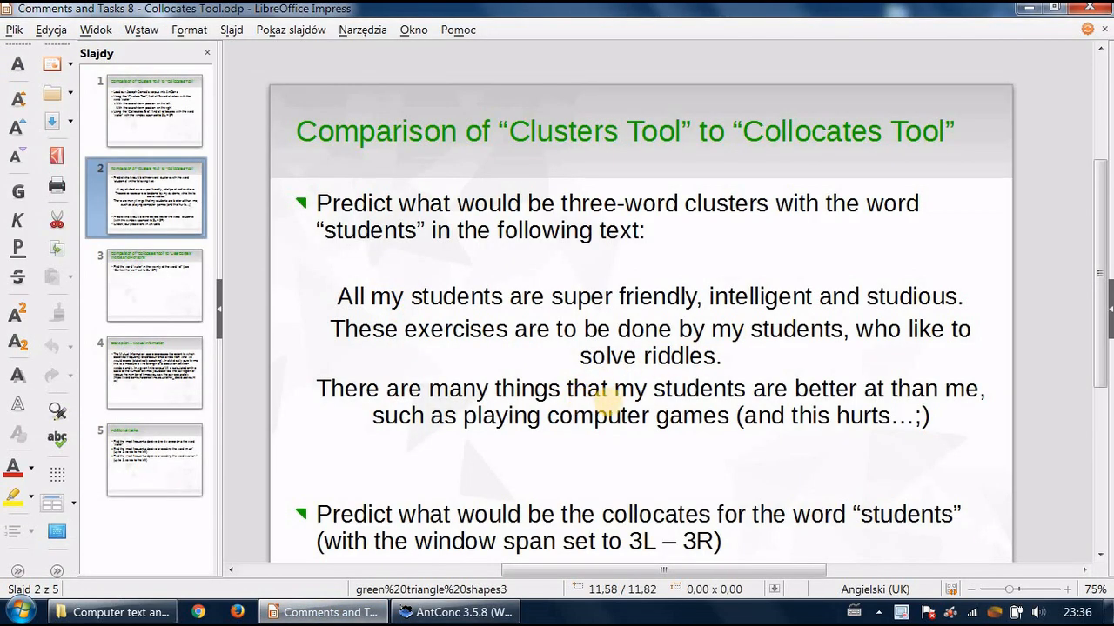
click(461, 612)
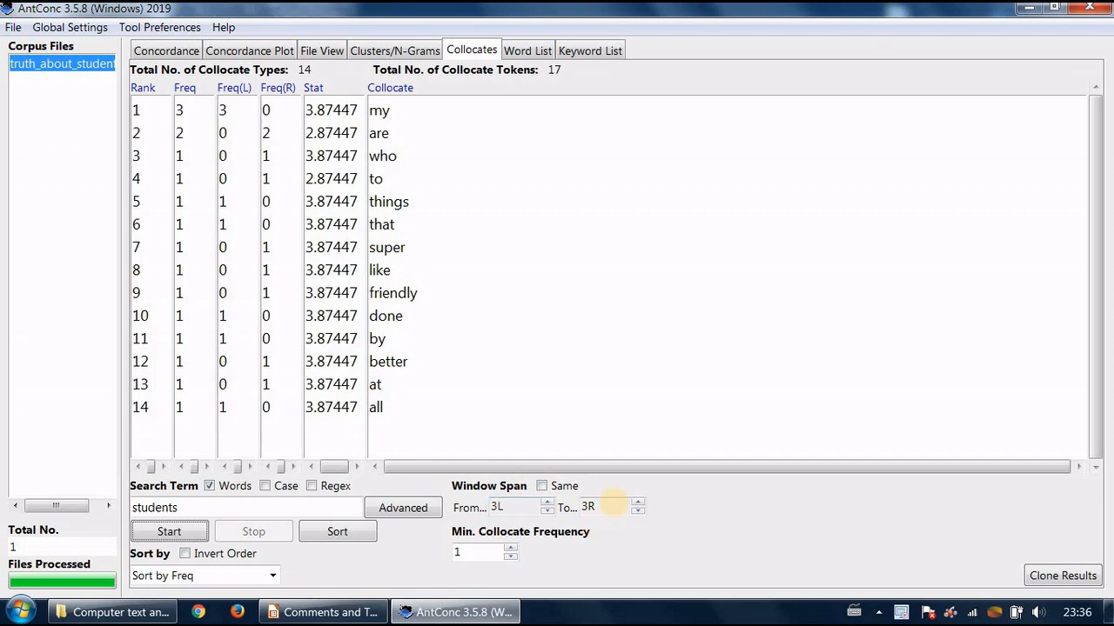
click(323, 611)
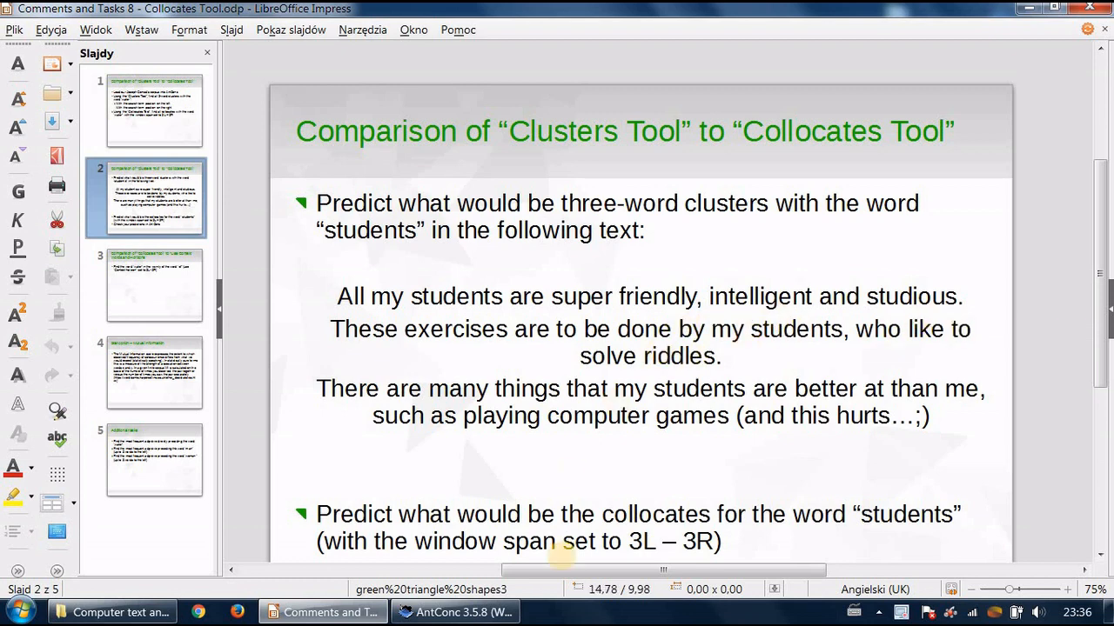
click(457, 613)
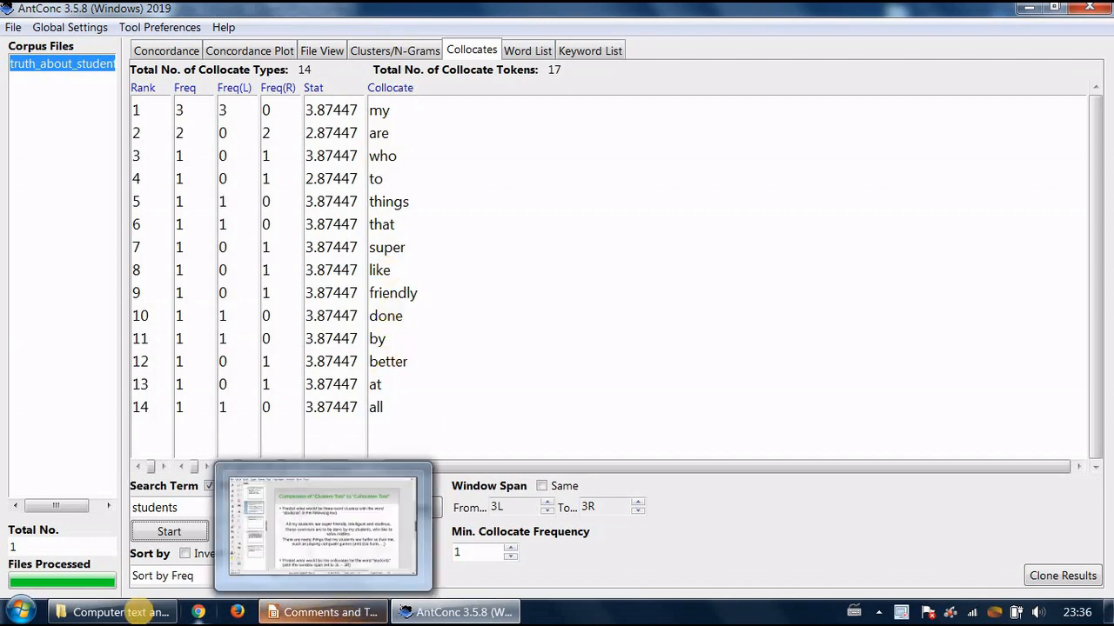
Step: Switch to the Impress presentation and display slide 3, comparing the Collocates Tool with Use Context Words and Horizons
click(322, 612)
click(155, 288)
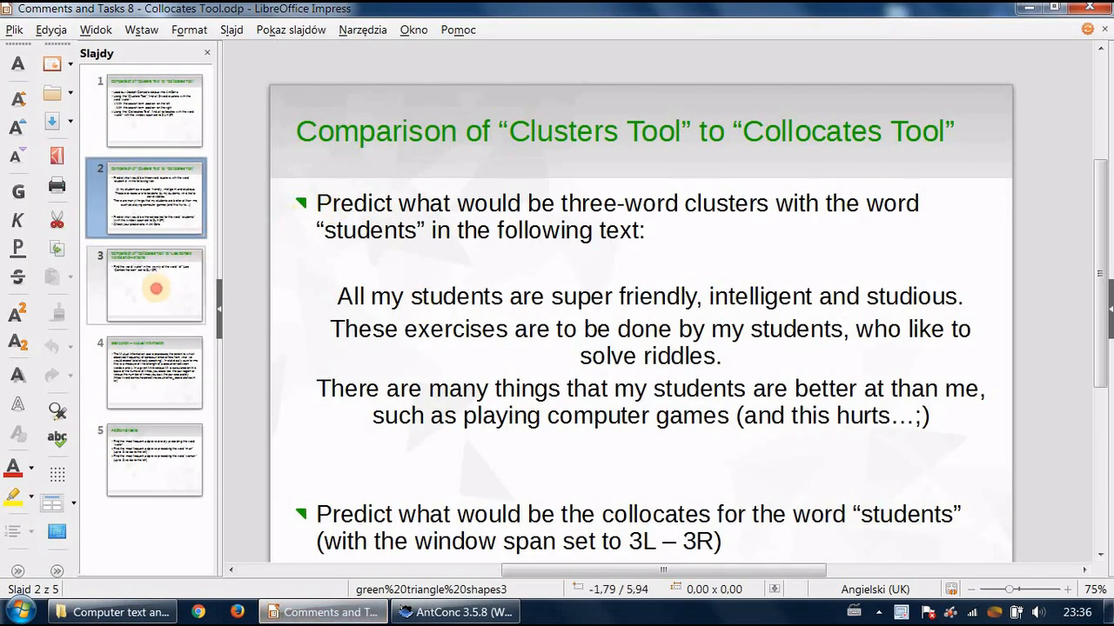
click(162, 216)
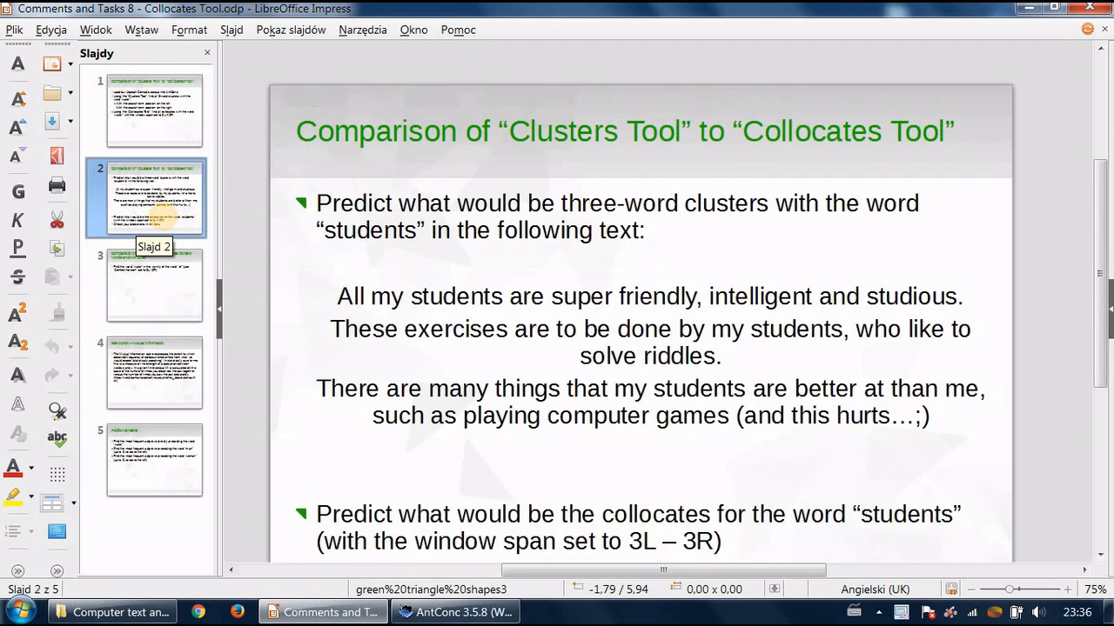
click(168, 296)
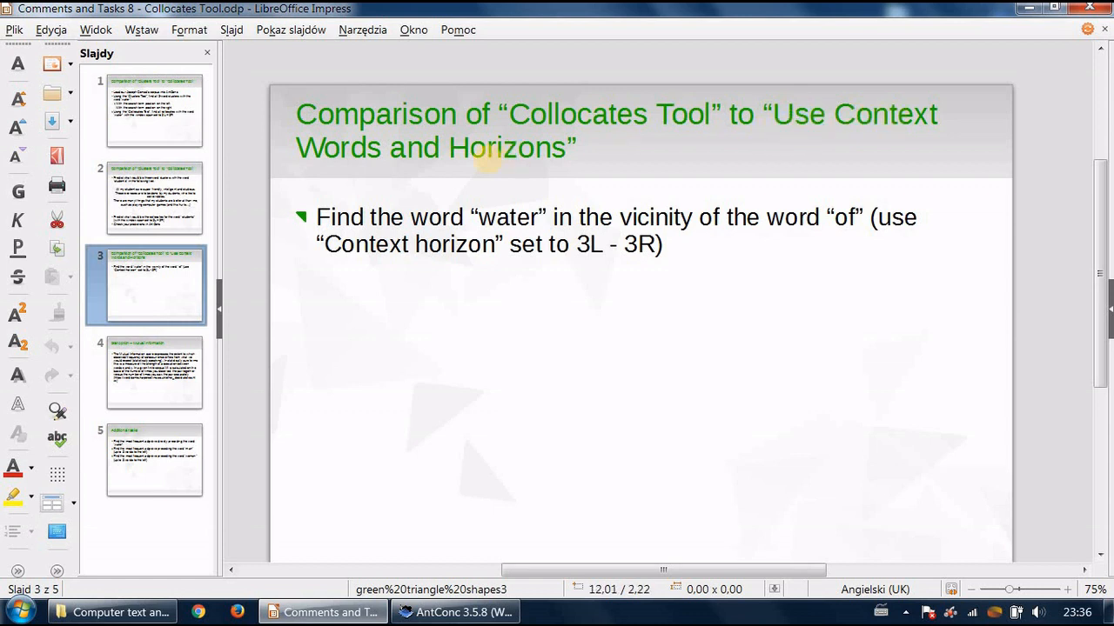
Step: Switch to AntConc and examine the Advanced Search options of the Collocates tool, leaving them unapplied
click(457, 612)
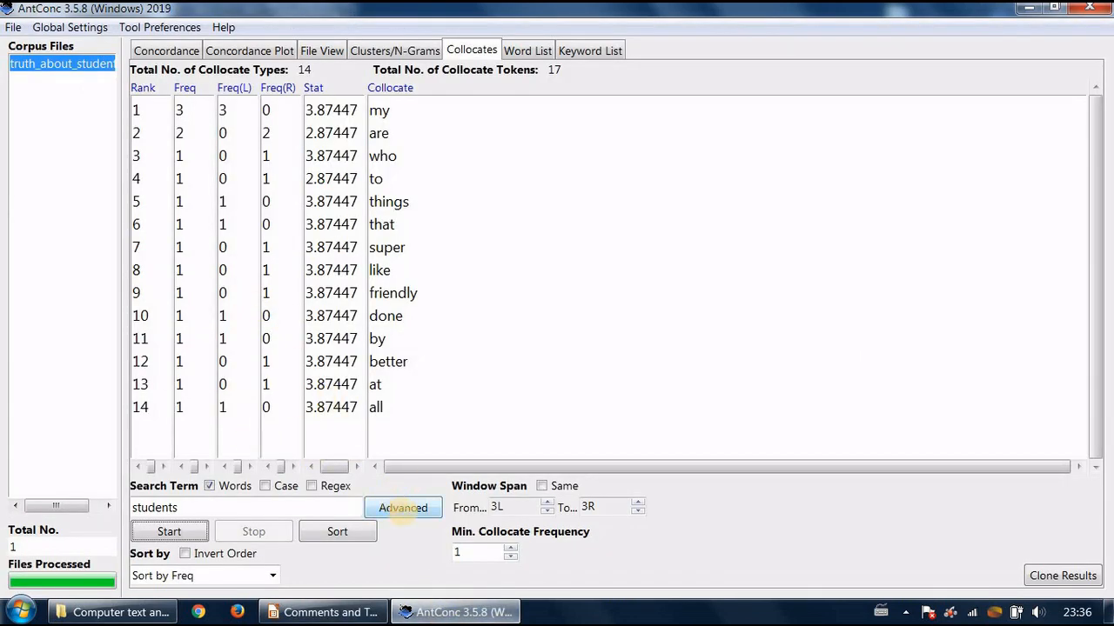
click(403, 508)
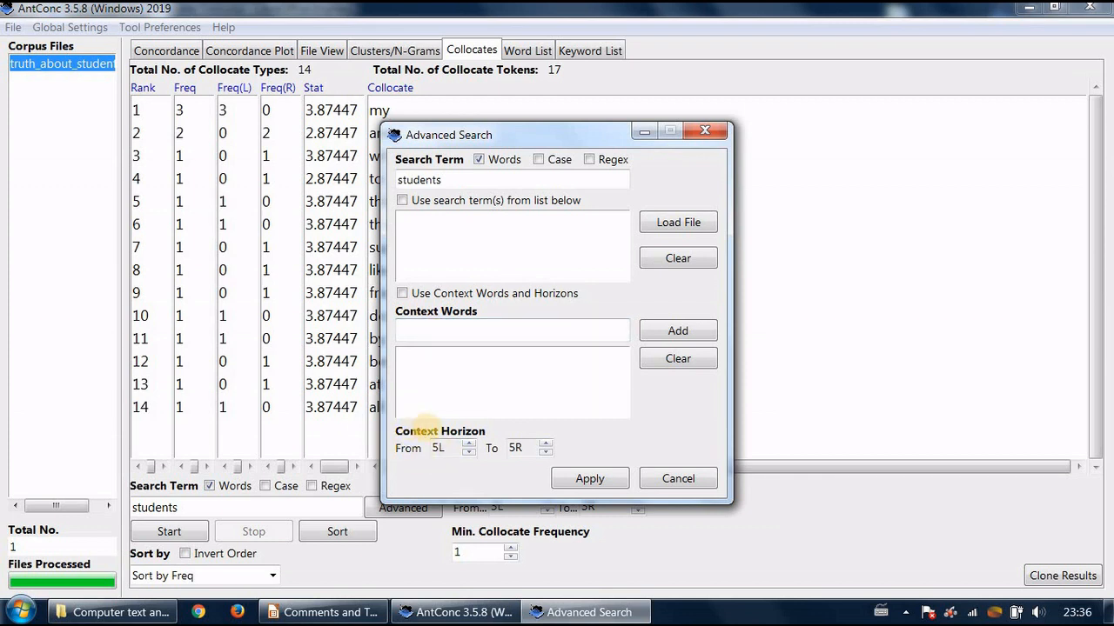
click(678, 478)
Step: Review the Clusters, Collocates, Concordance and File View tools and examine the Advanced Search options available for Clusters
click(383, 49)
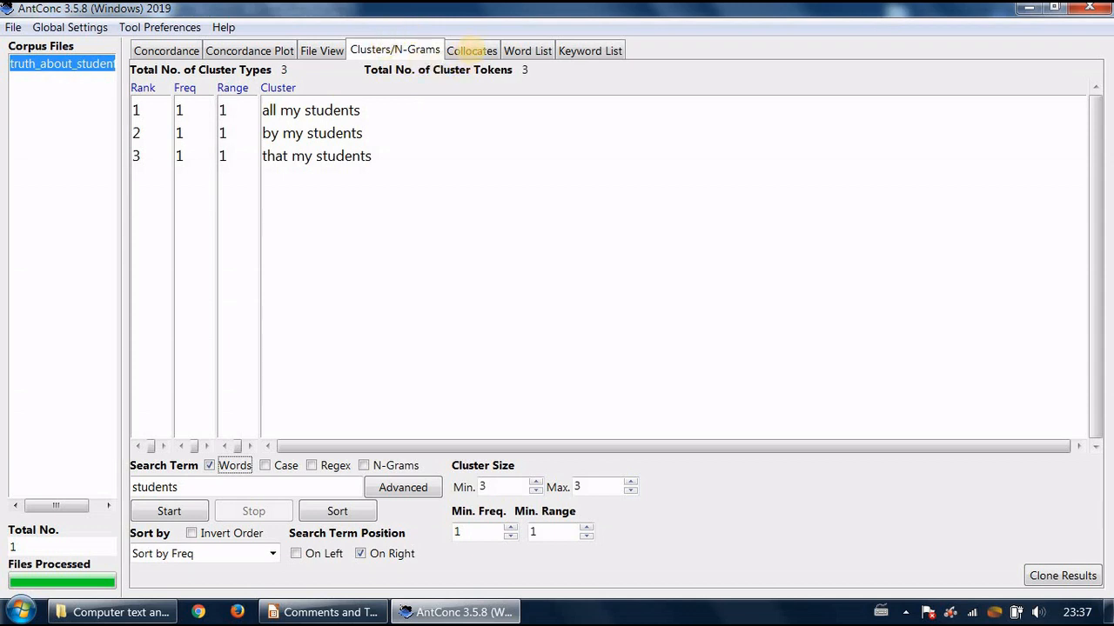
click(471, 50)
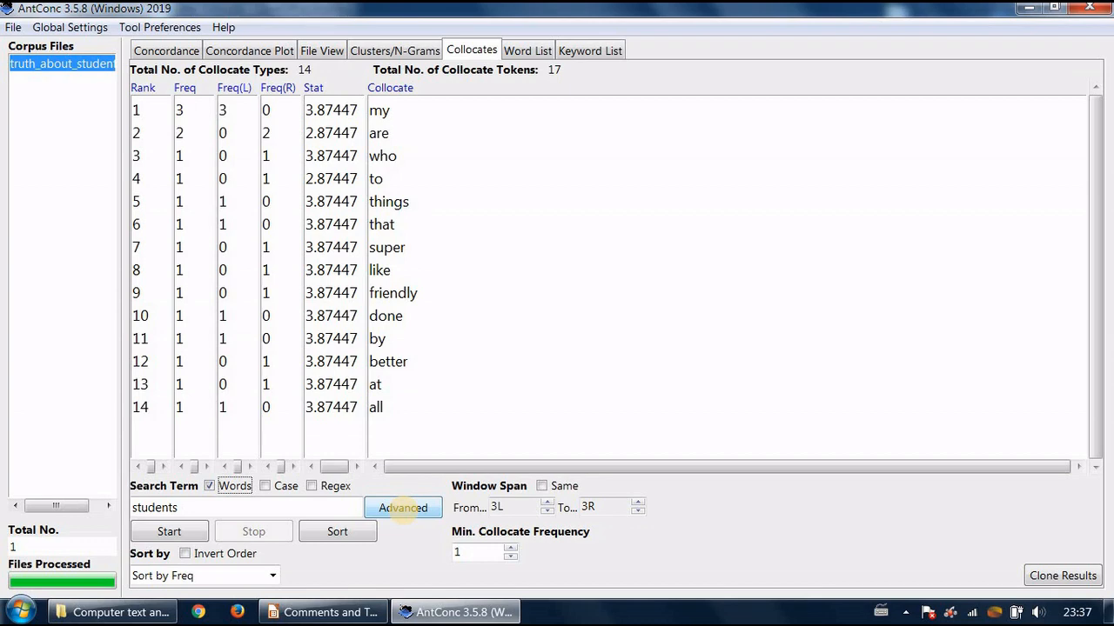
click(163, 49)
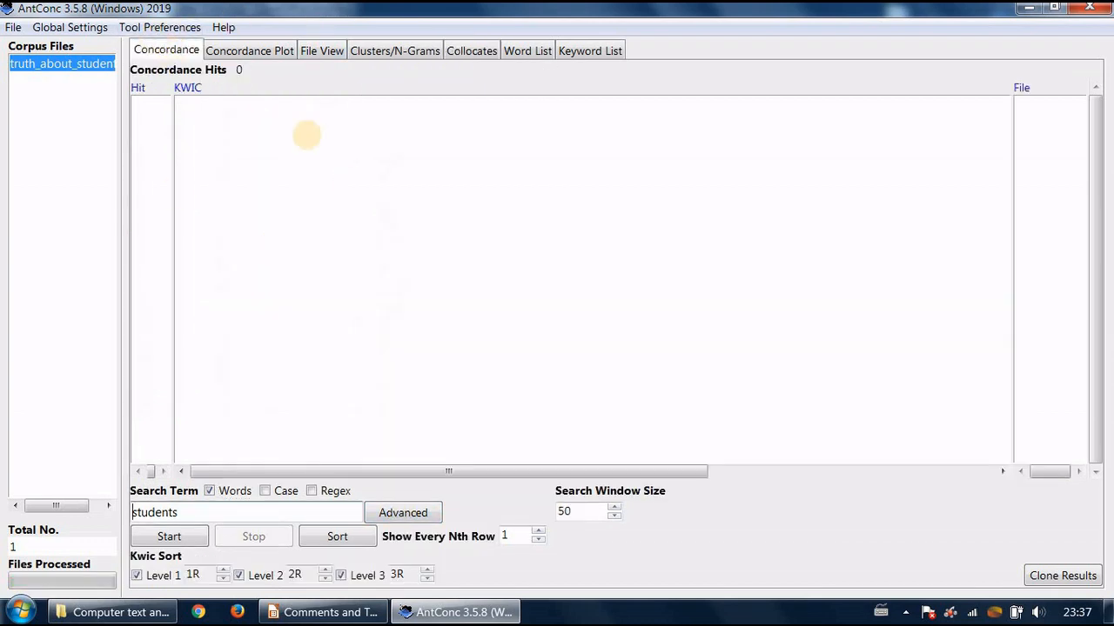
click(412, 48)
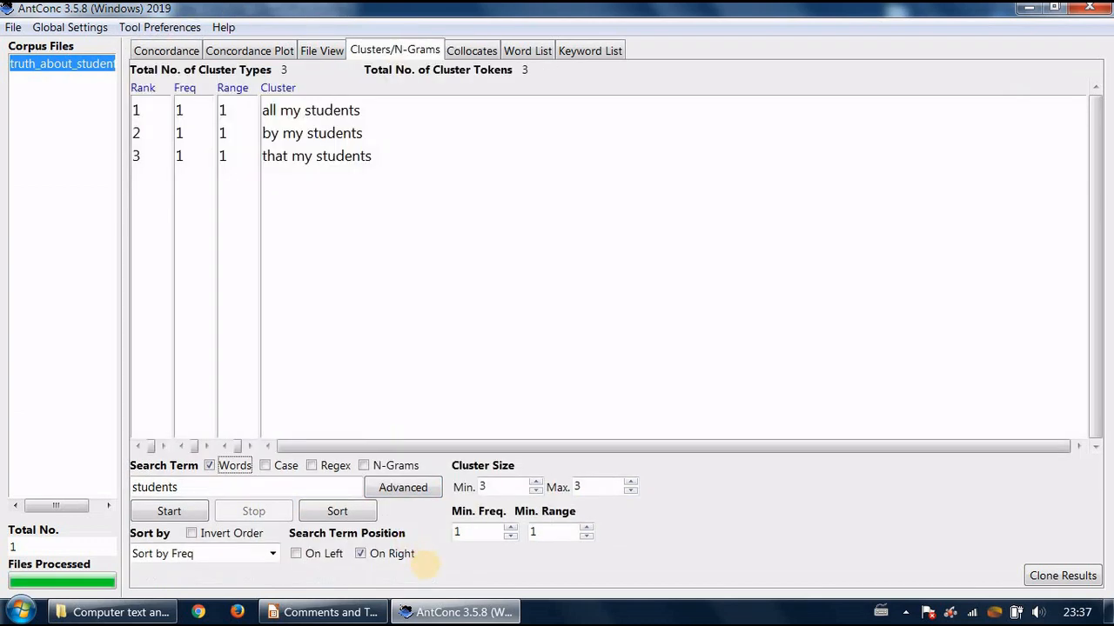
click(405, 488)
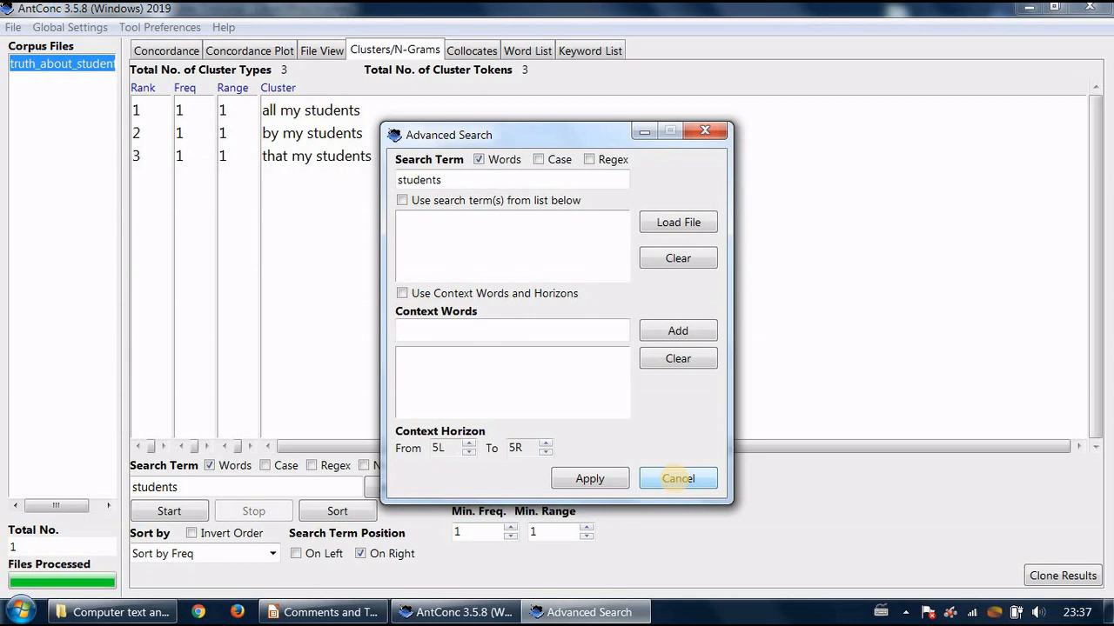
click(677, 478)
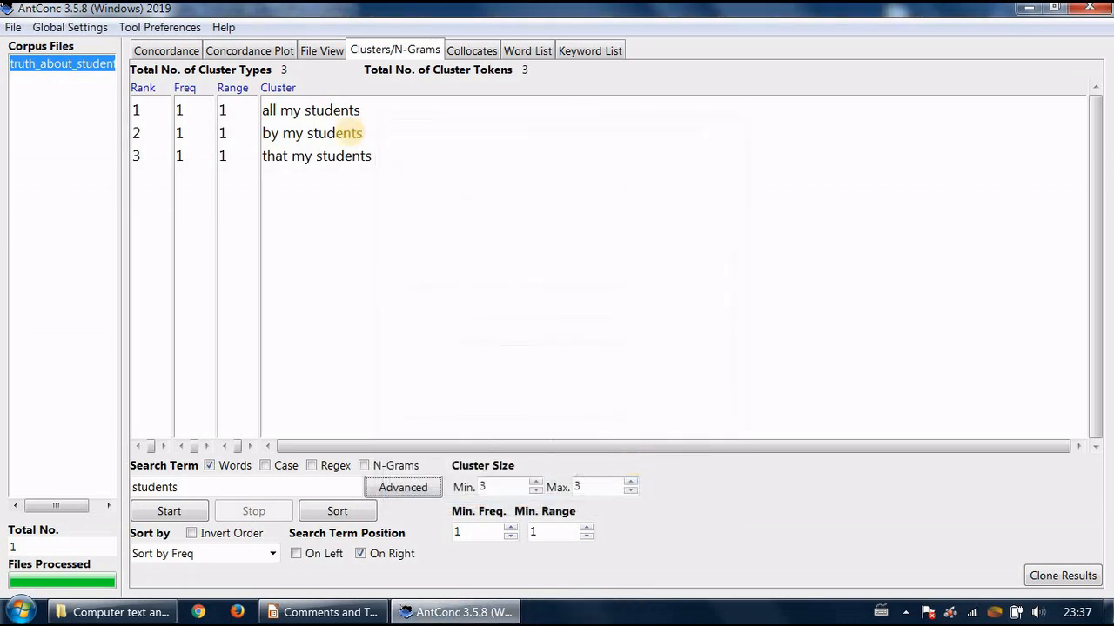
click(309, 52)
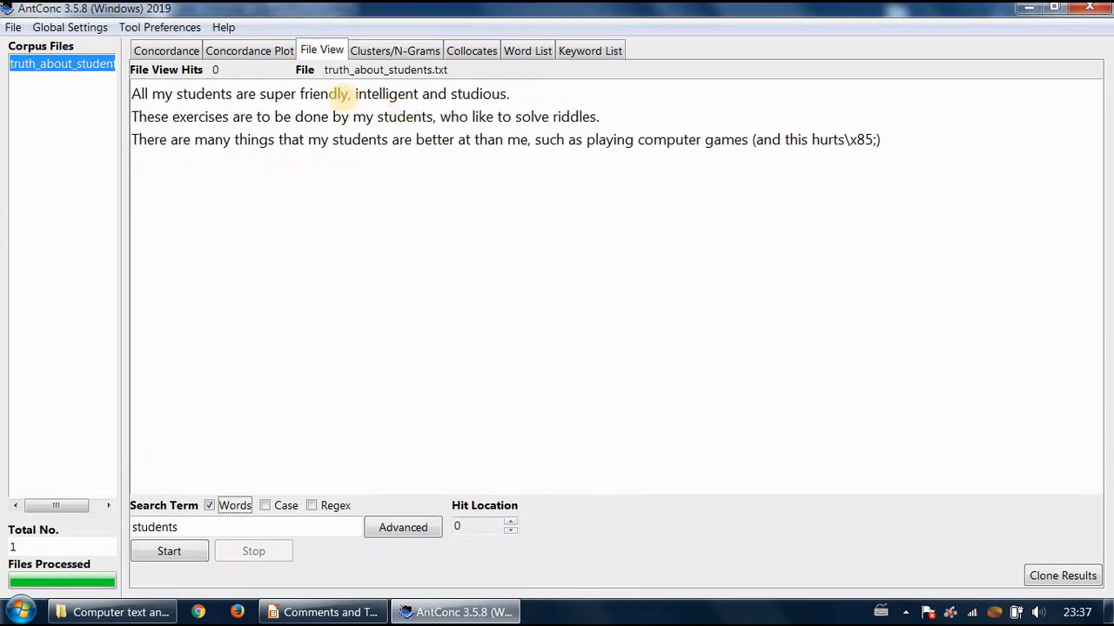
click(383, 50)
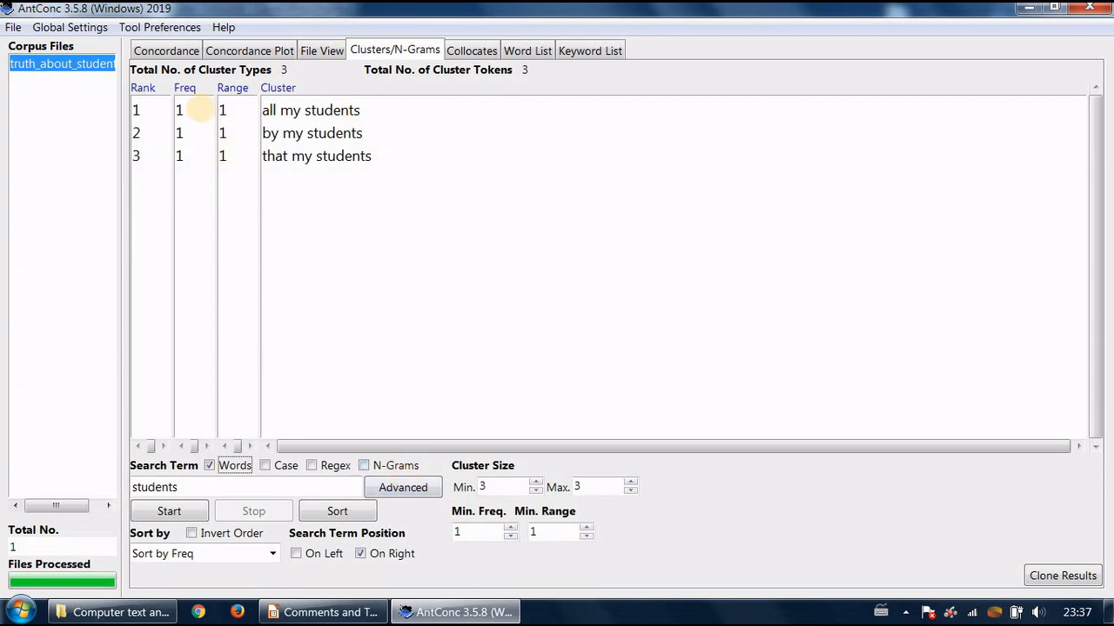
Step: Open the Concordance tool and examine the context words and context horizon options in its Advanced Search, without applying them
click(168, 50)
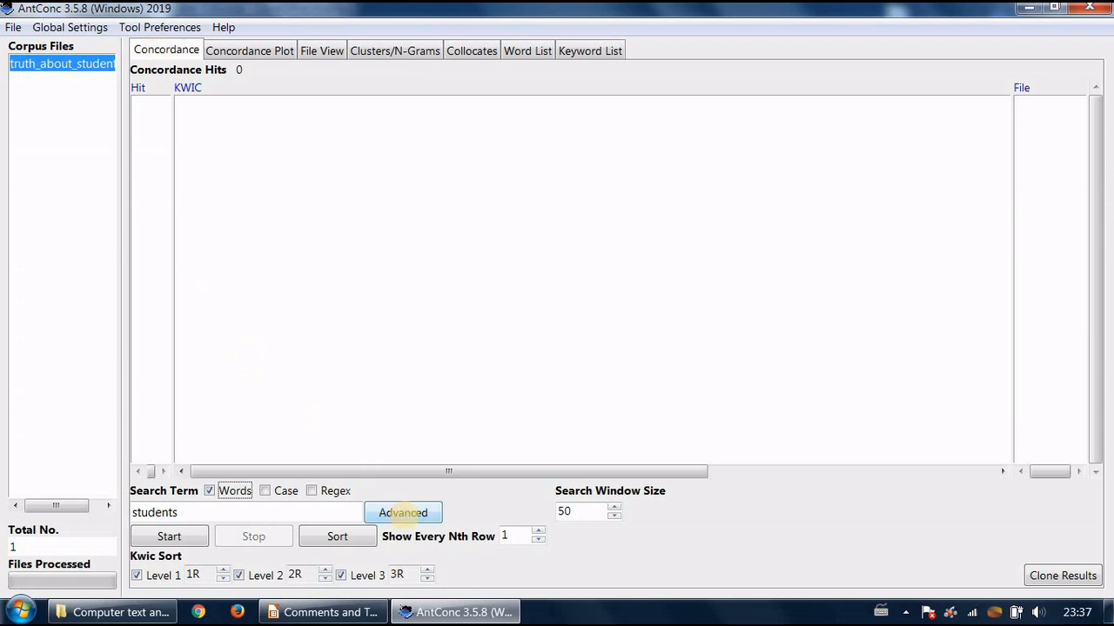
click(403, 513)
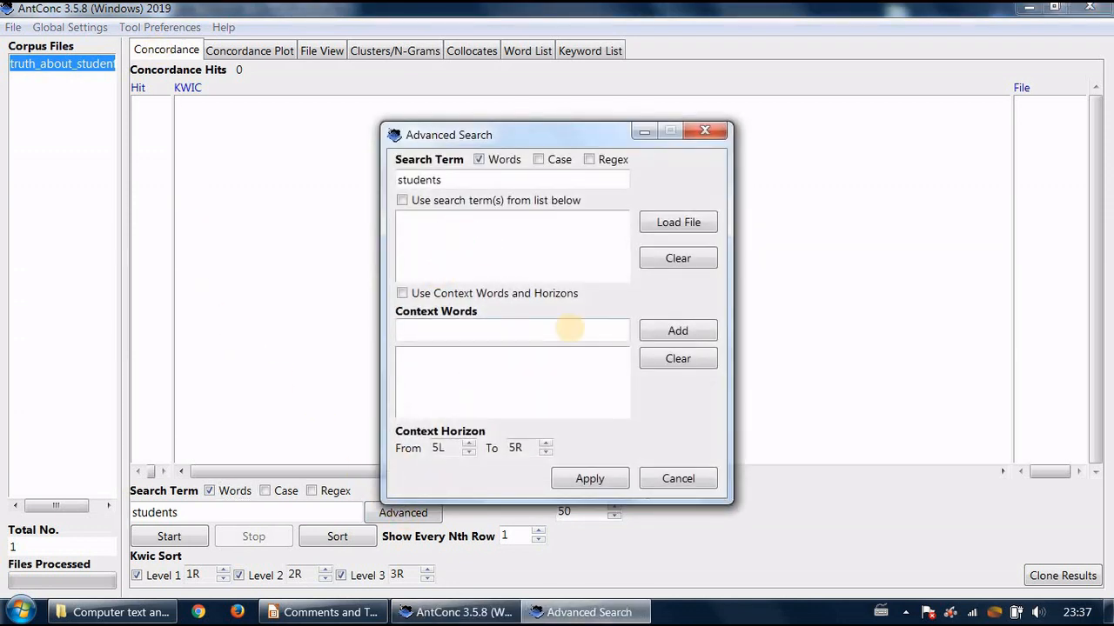
click(431, 331)
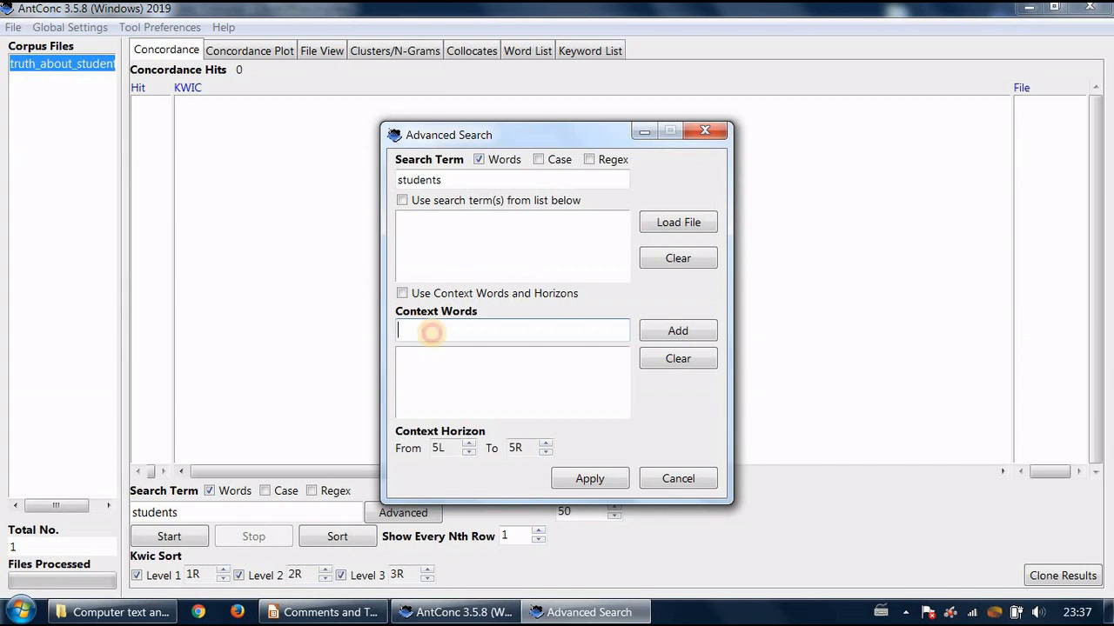
click(401, 293)
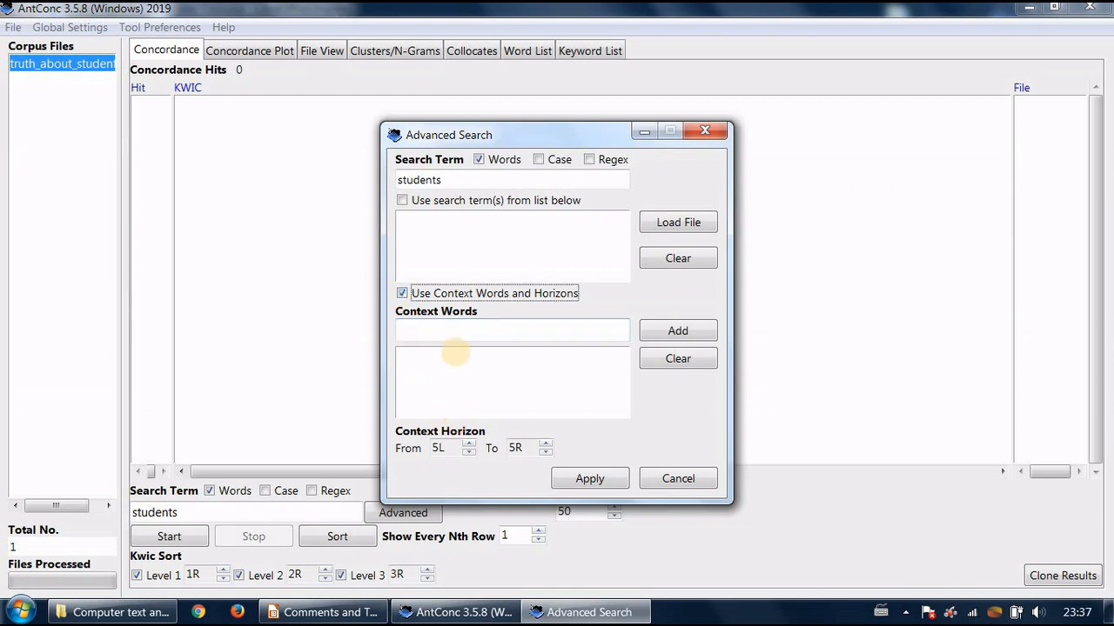
click(428, 330)
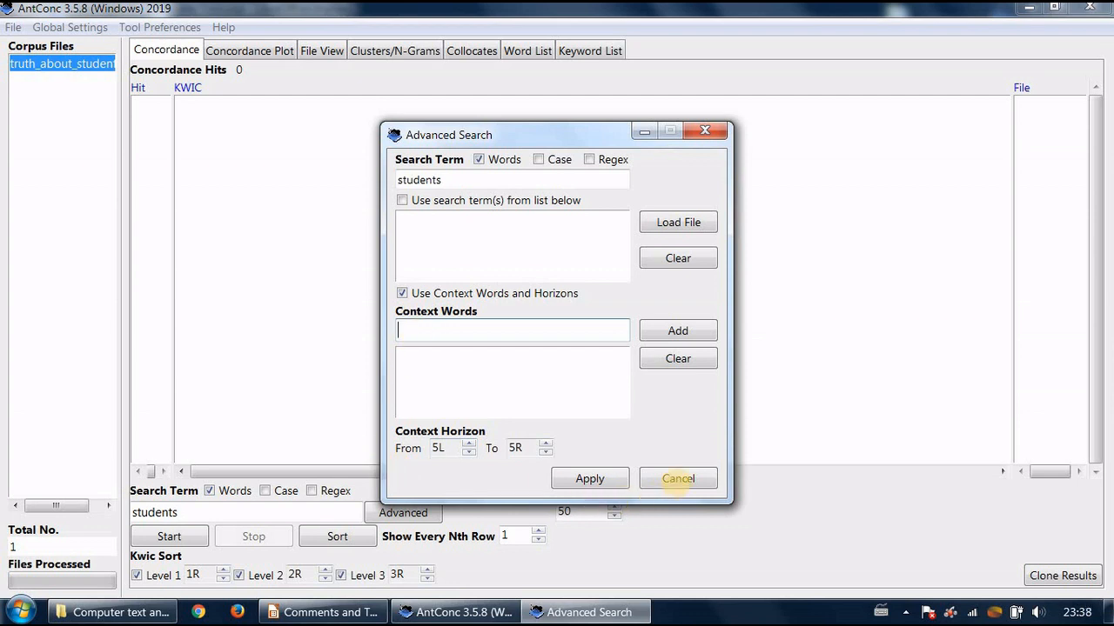
click(675, 478)
Step: Clear all tools and files, and load all seven text files from the Joseph Conrad corpus folder
click(13, 27)
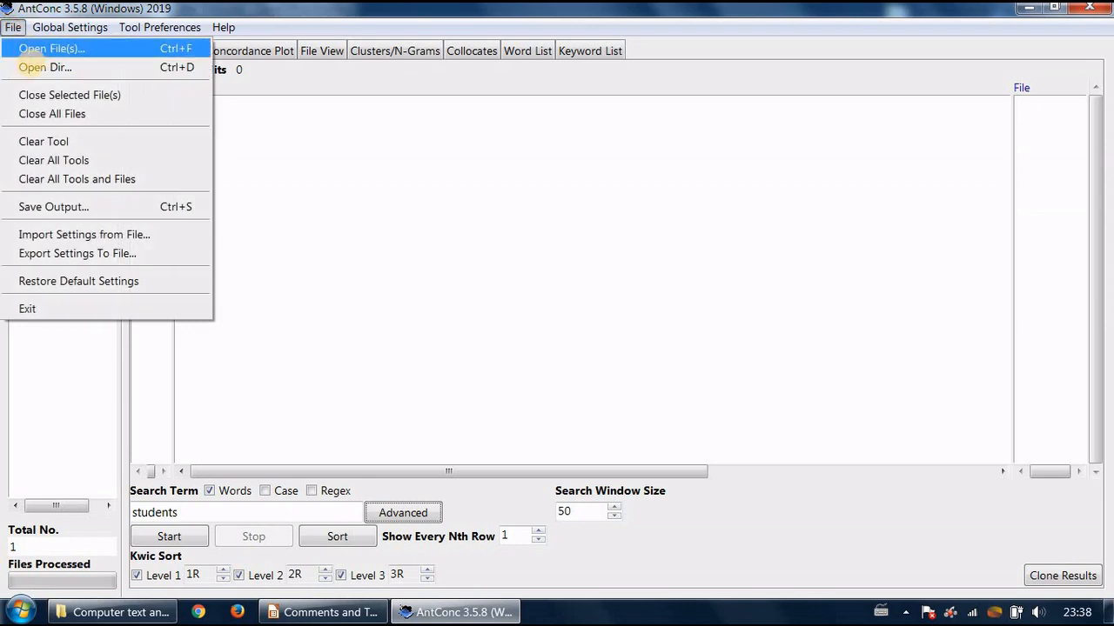
click(66, 114)
click(13, 27)
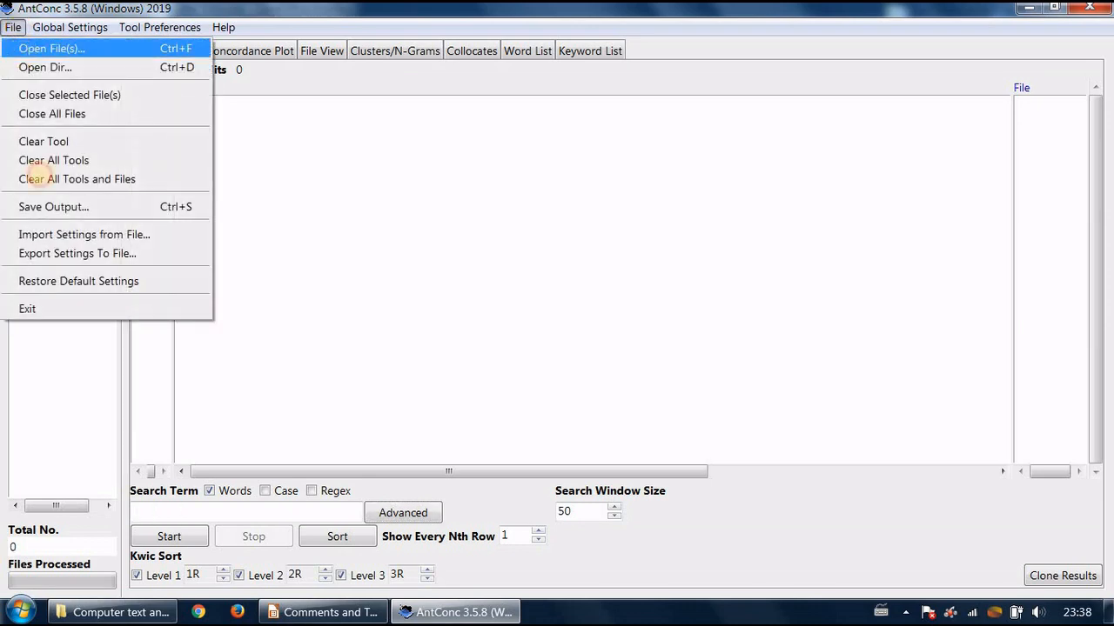
click(26, 48)
double_click(135, 142)
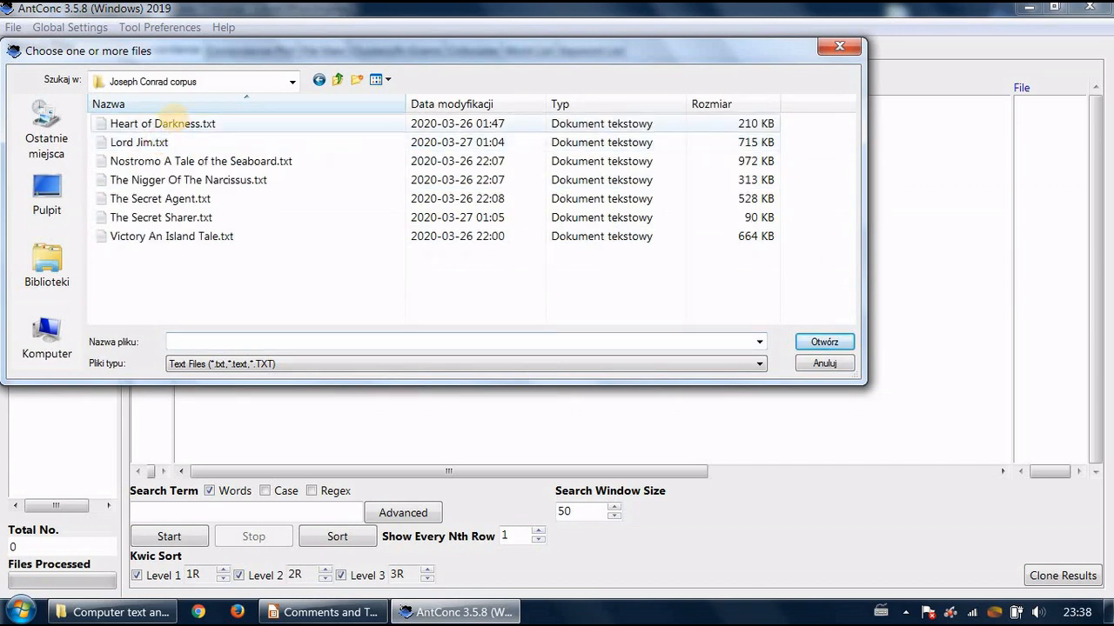
click(166, 123)
shift+click(181, 235)
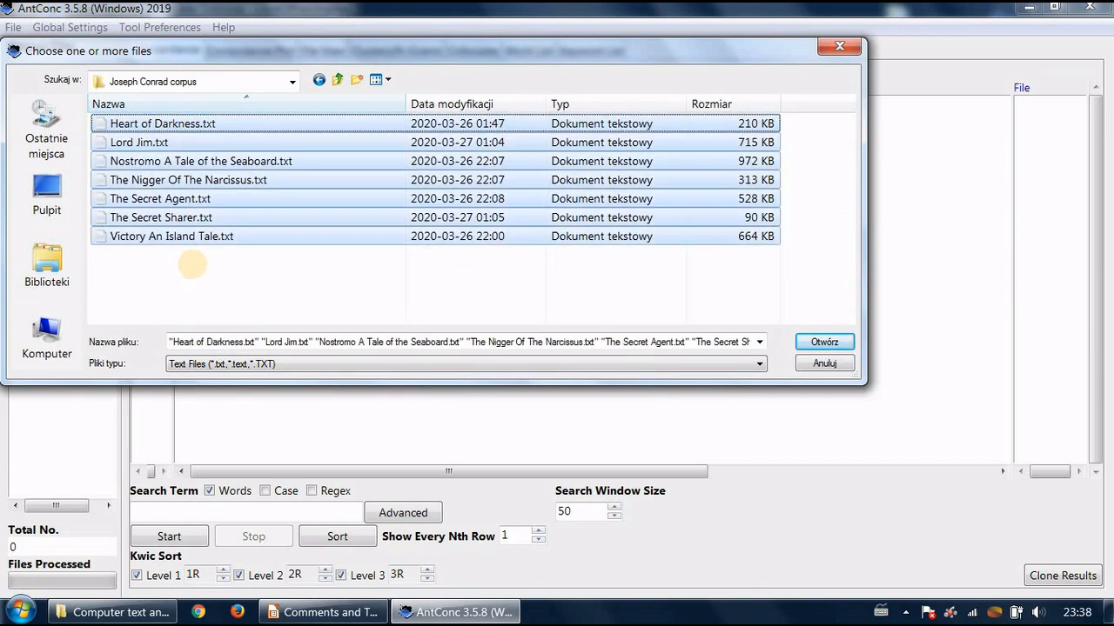
click(820, 340)
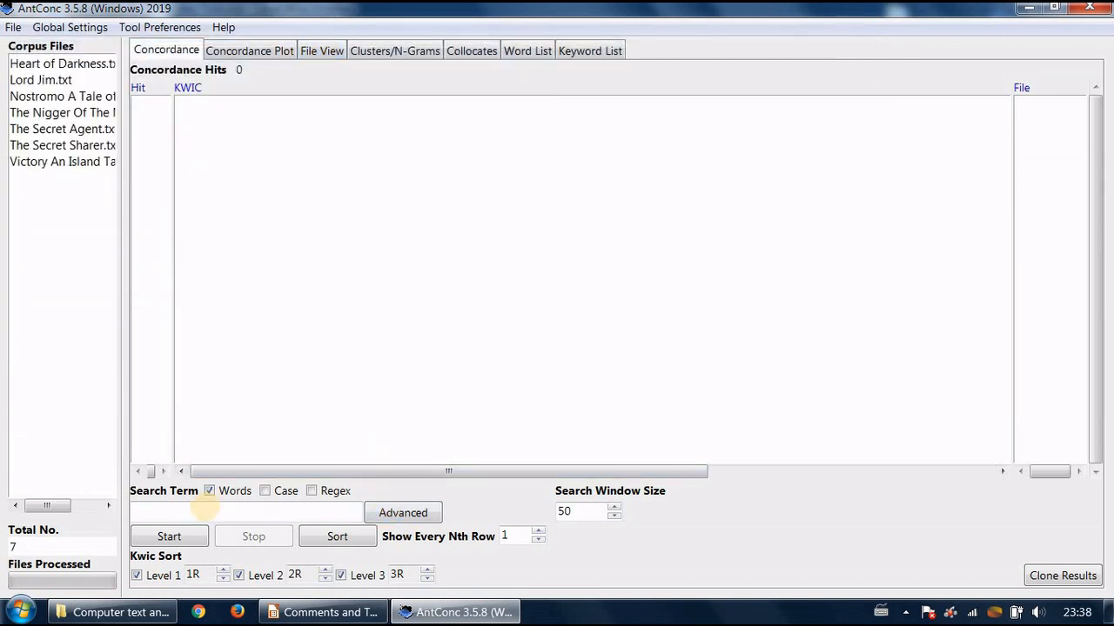
Step: Enter "water" as the Concordance search term, enable Use Context Words and Horizons in Advanced Search, and add "of" as a context word
click(201, 512)
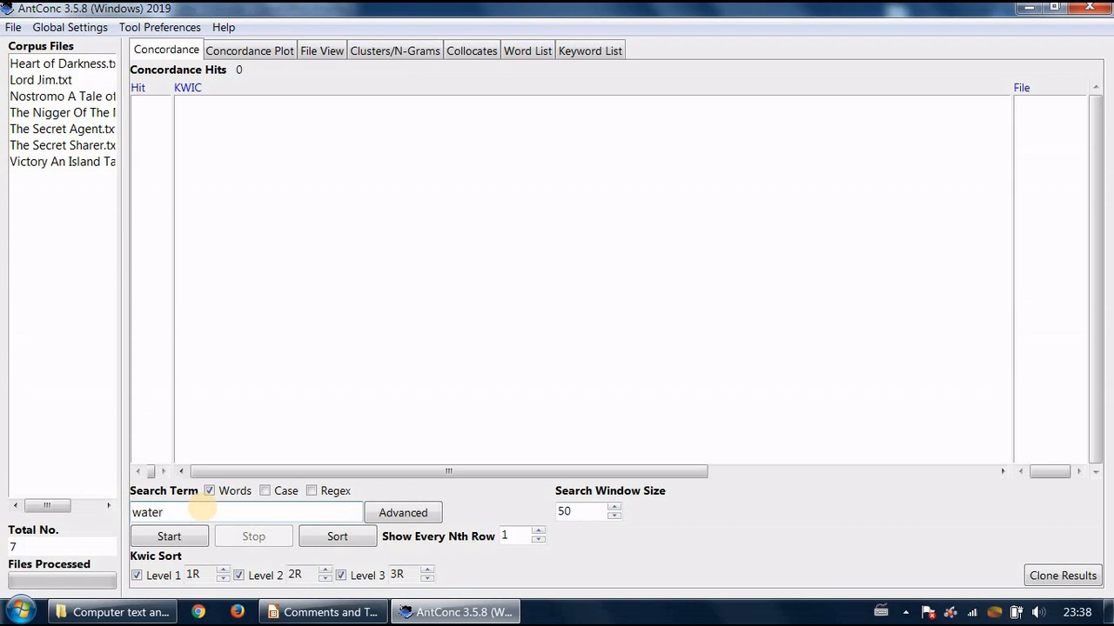
click(398, 513)
click(429, 331)
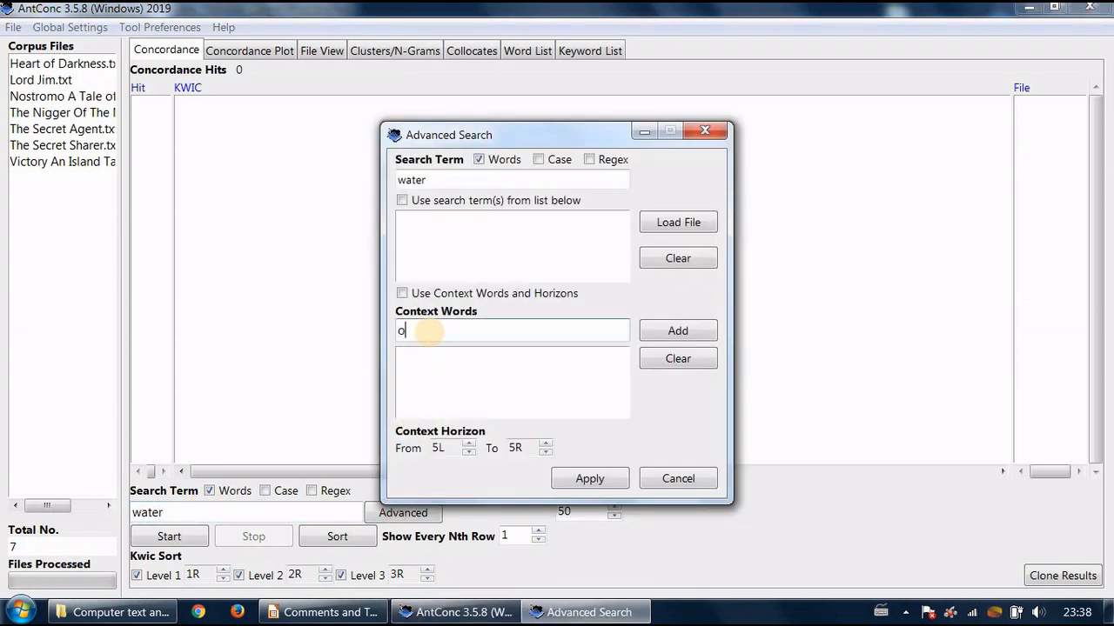
click(402, 293)
click(654, 329)
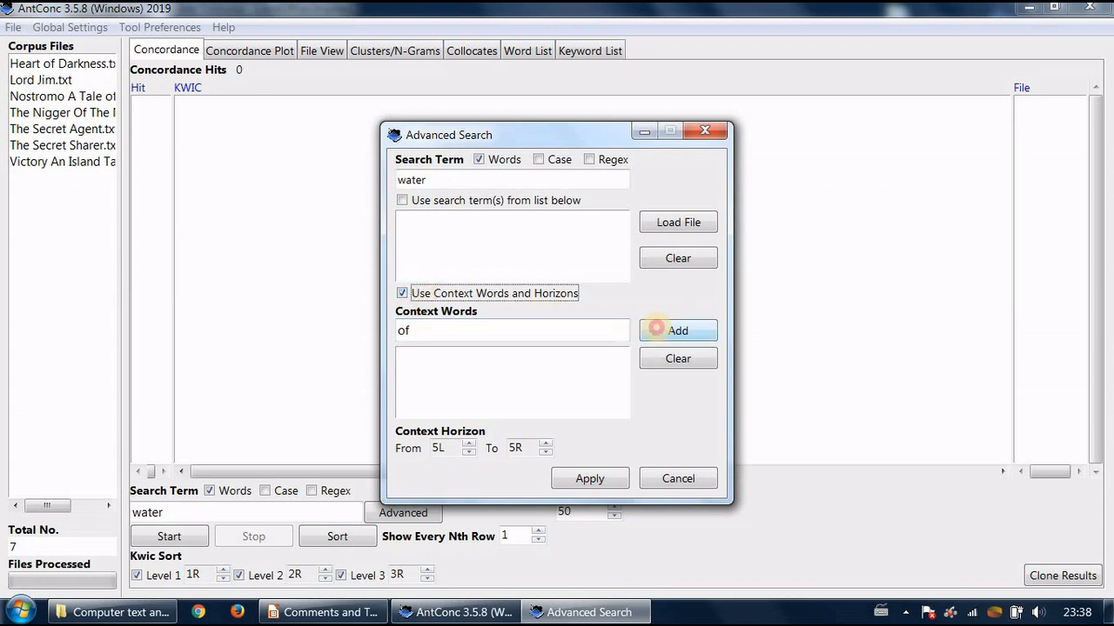
Step: Set the context horizon from 3L to 3R, apply the advanced settings and run the concordance search for "water"
click(469, 446)
click(469, 445)
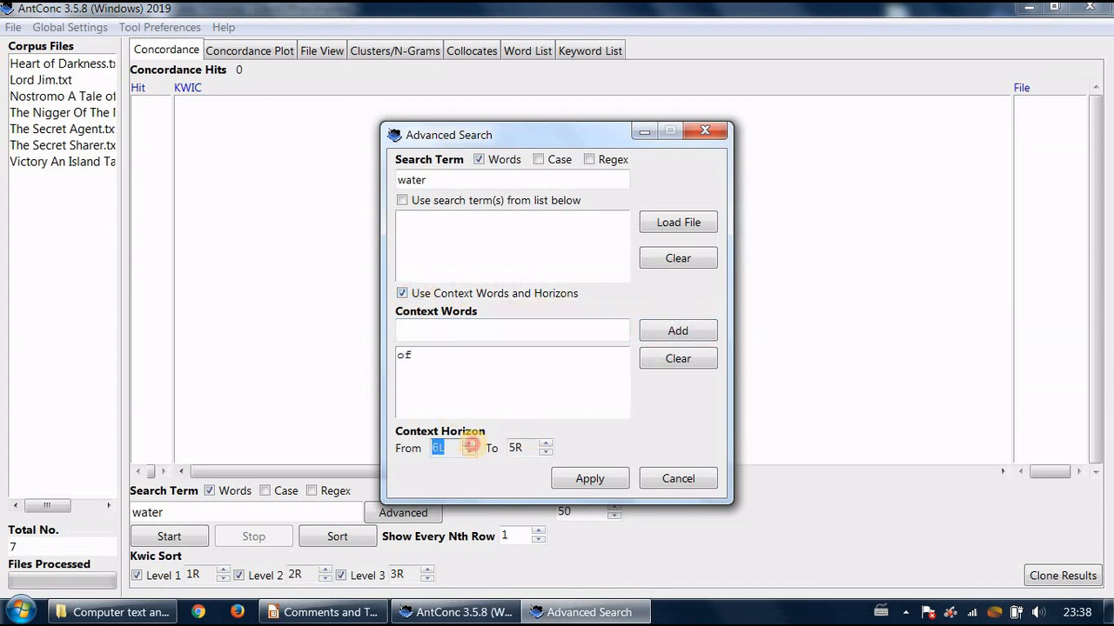
click(469, 451)
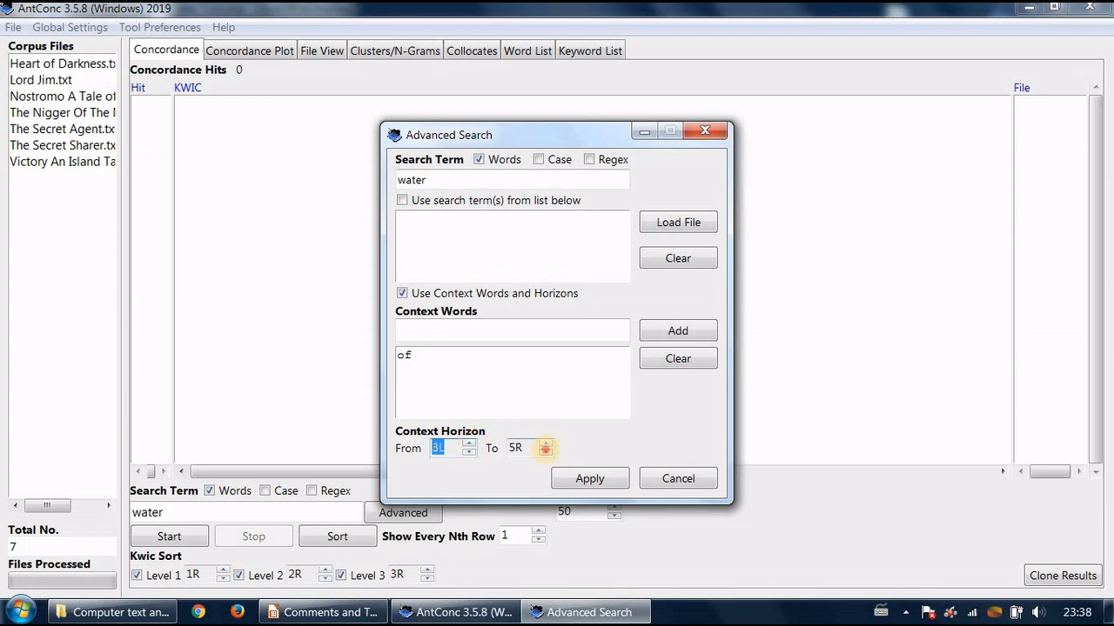
click(545, 452)
click(545, 451)
click(590, 479)
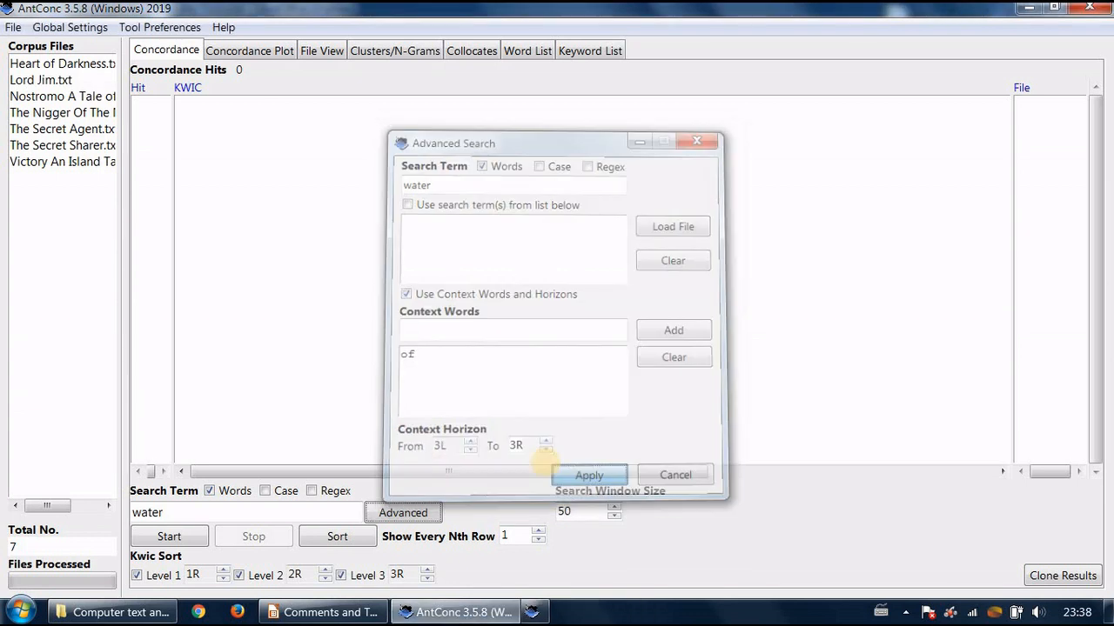
click(169, 536)
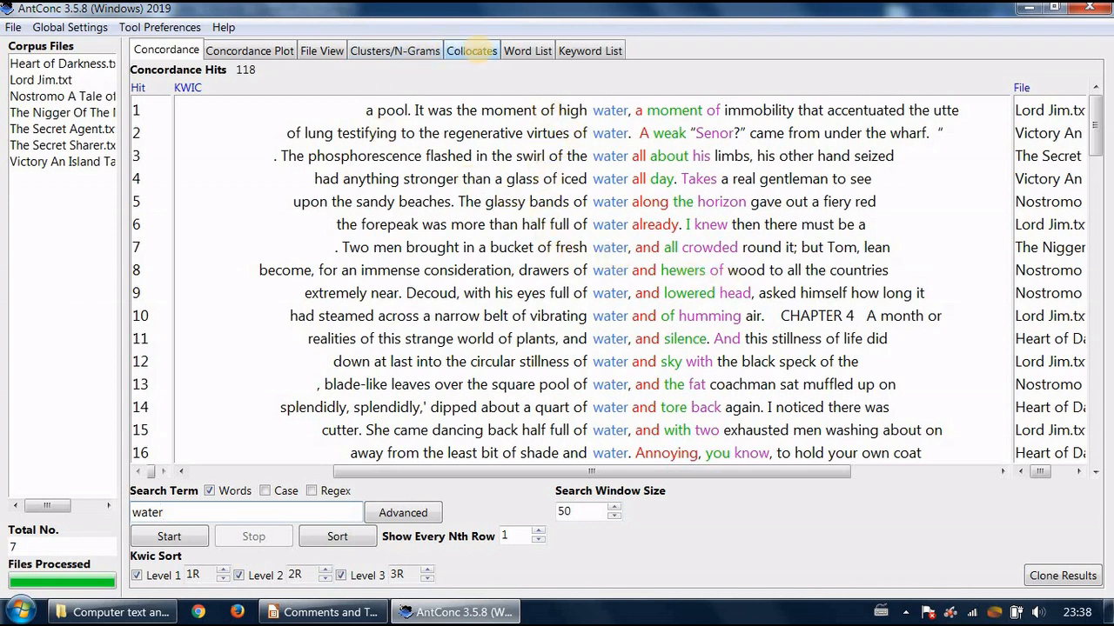
Step: Compare the Concordance and Collocates tools for "water", and review the context word settings in Concordance Advanced Search without changing them
click(472, 51)
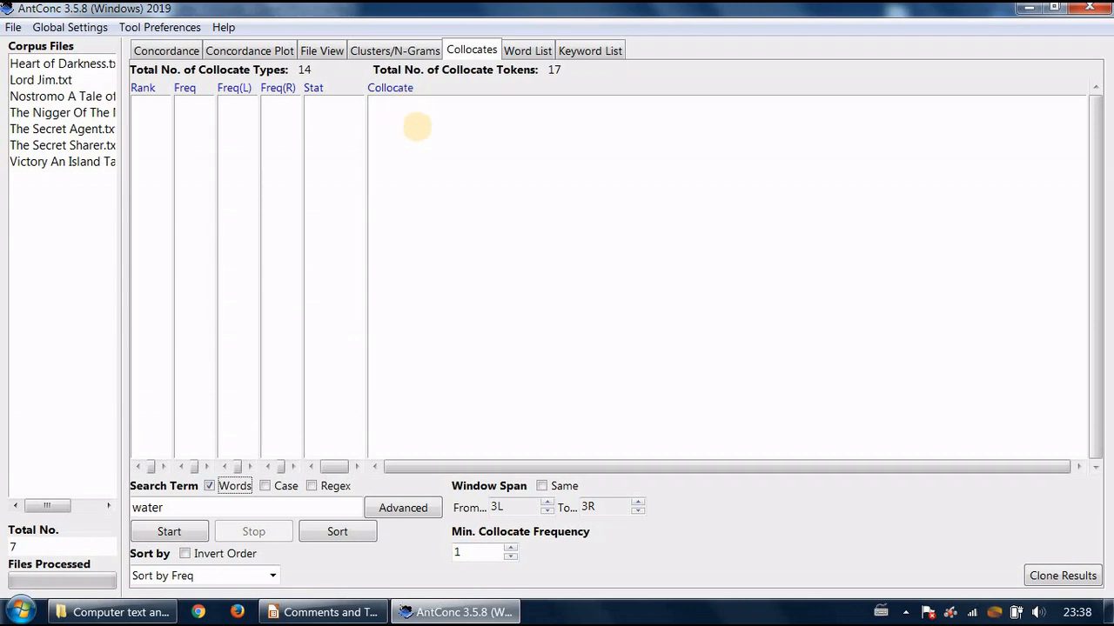
click(165, 51)
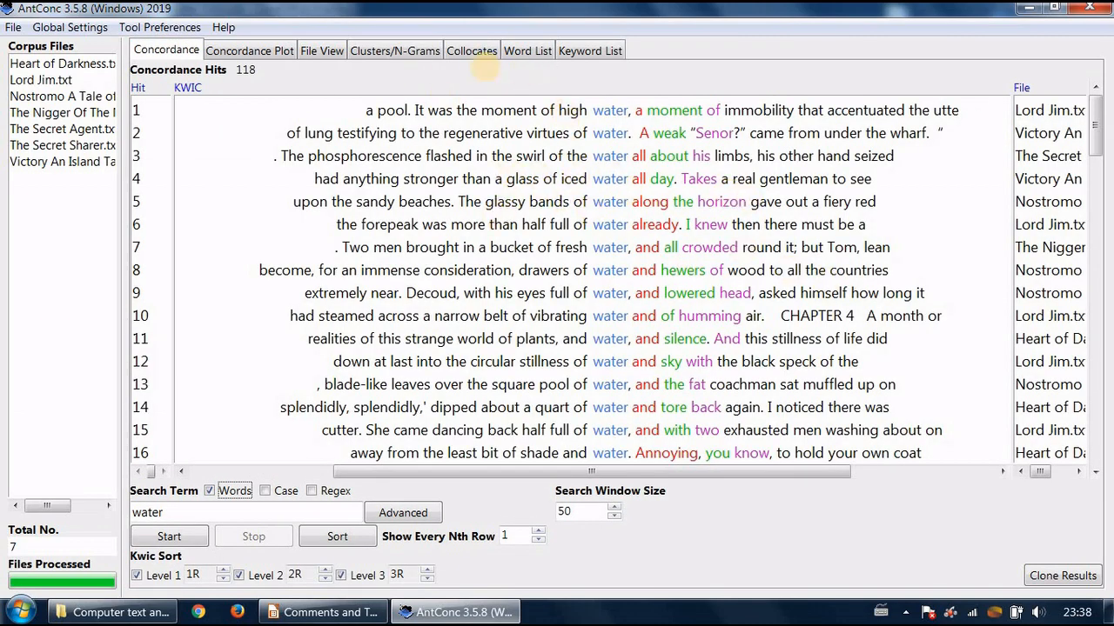
click(460, 52)
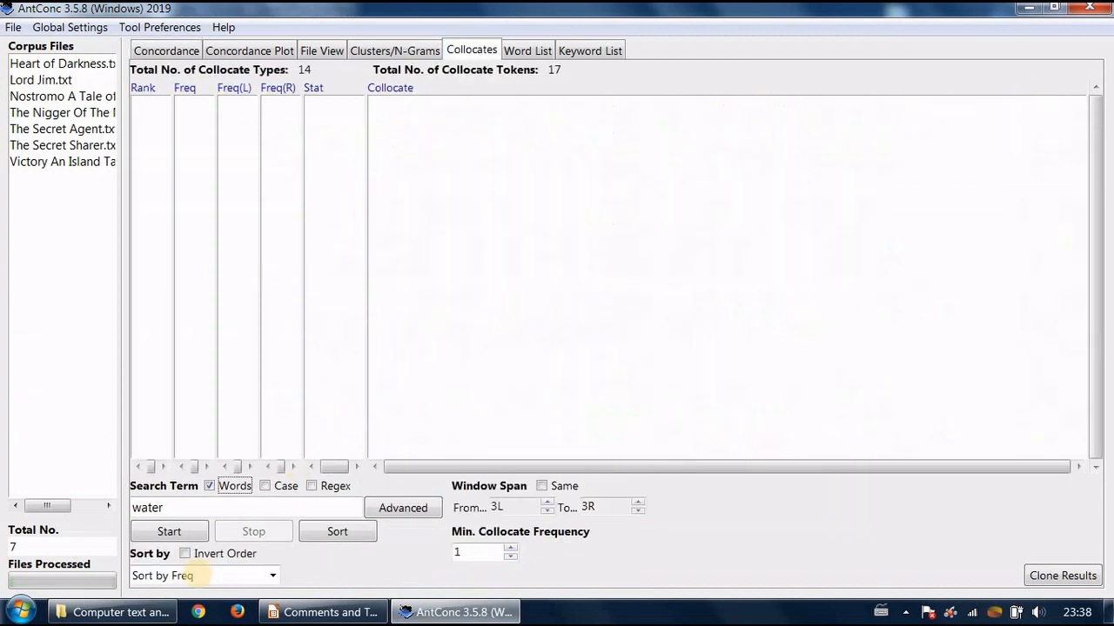
click(174, 51)
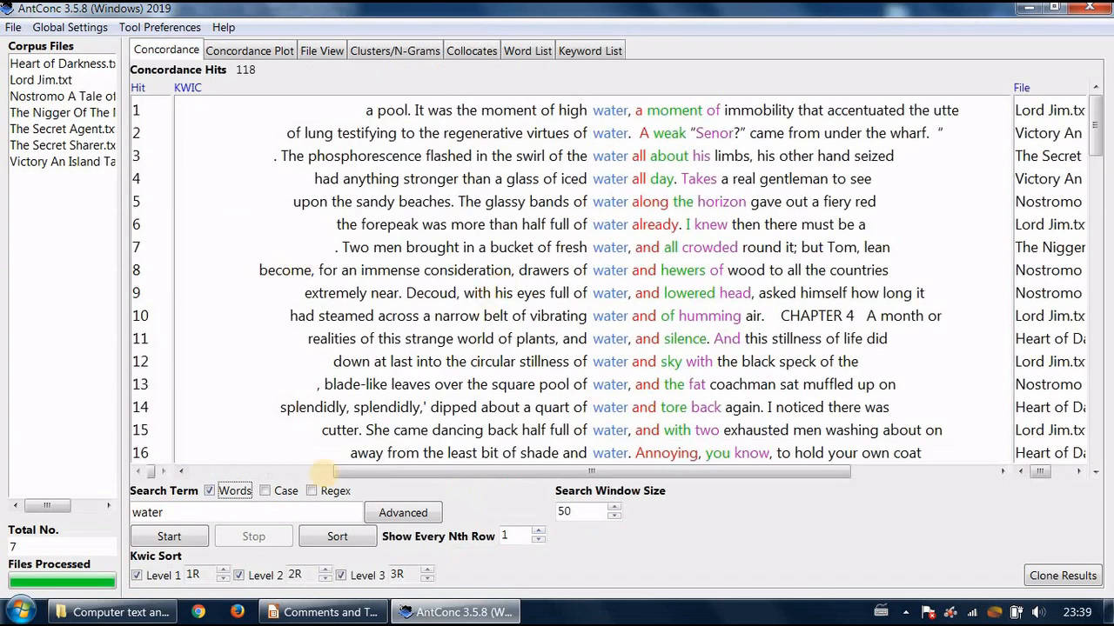
click(403, 513)
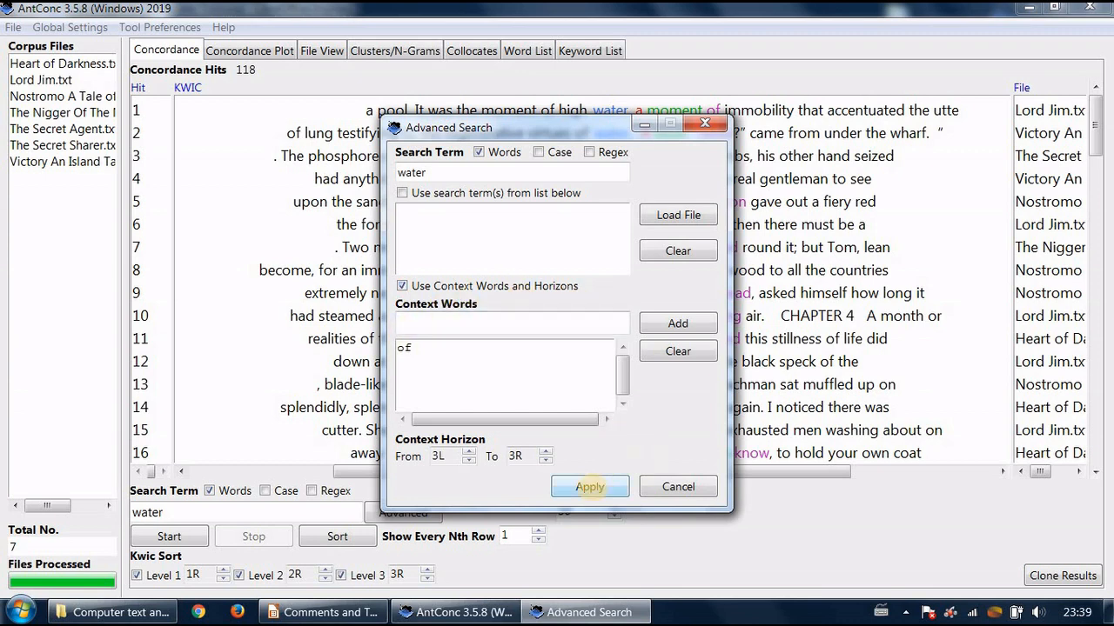
click(679, 489)
click(165, 513)
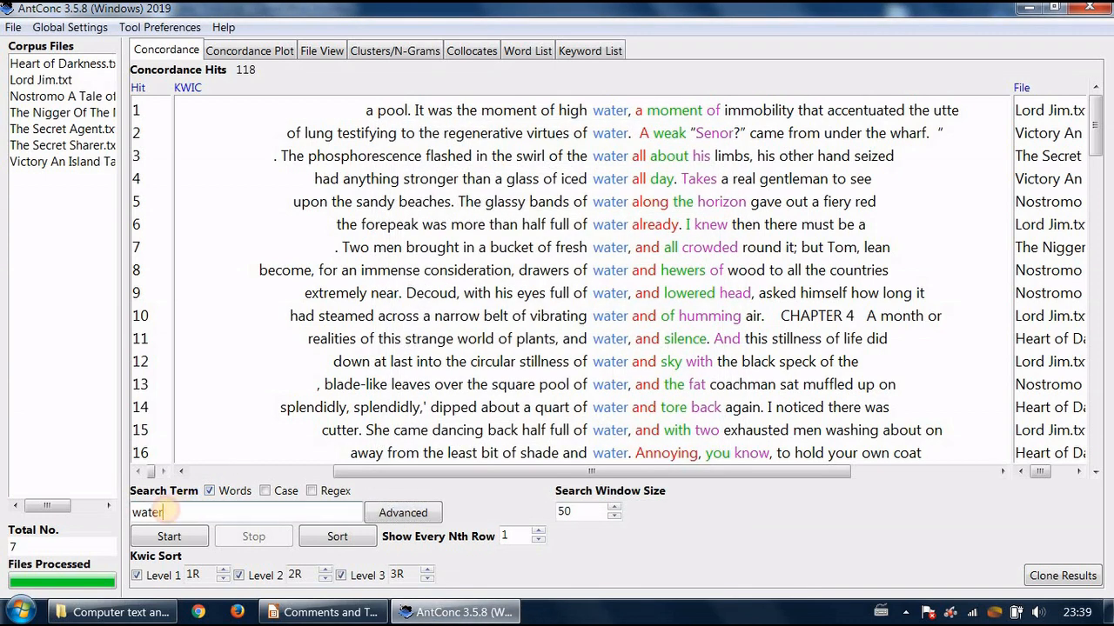
double_click(163, 512)
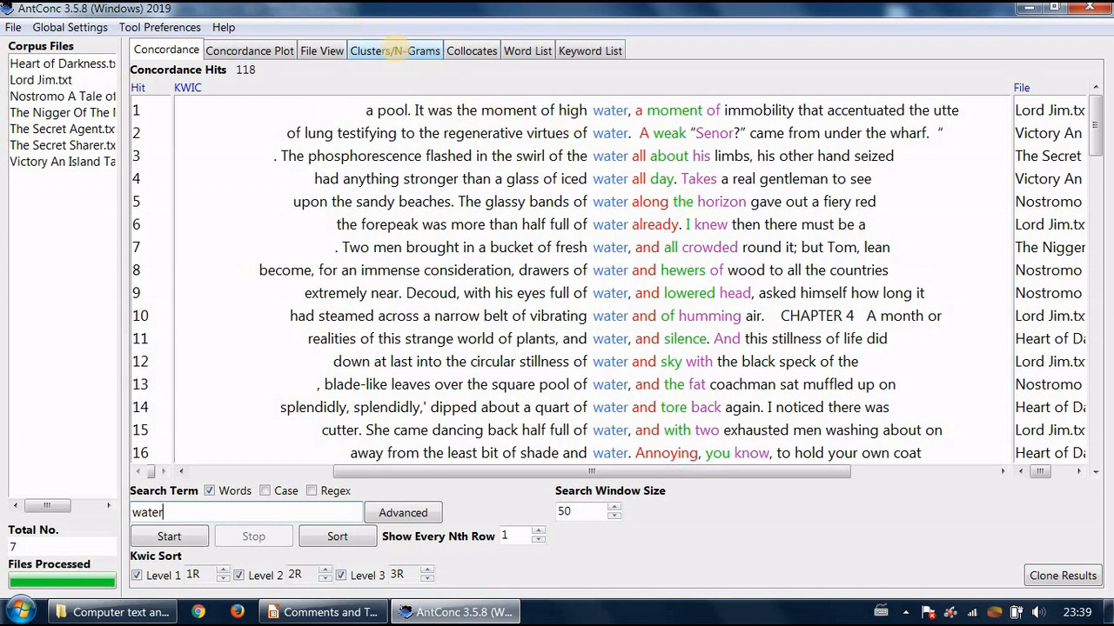
Step: Examine the context words and horizon options in the Clusters/N-Grams Advanced Search, leaving without applying any change
click(395, 50)
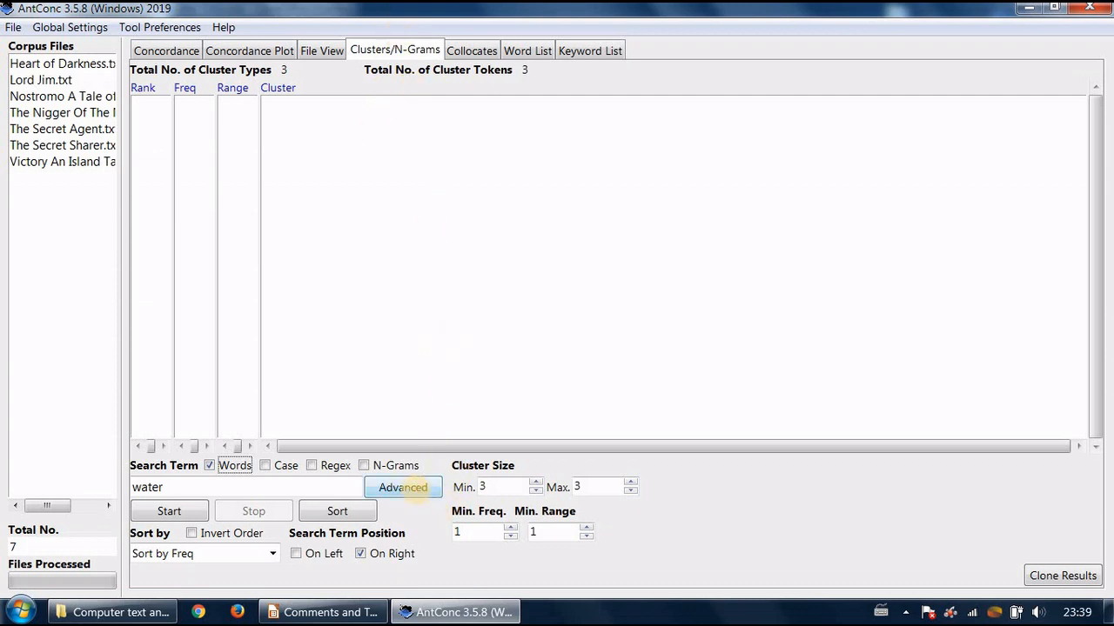
click(403, 487)
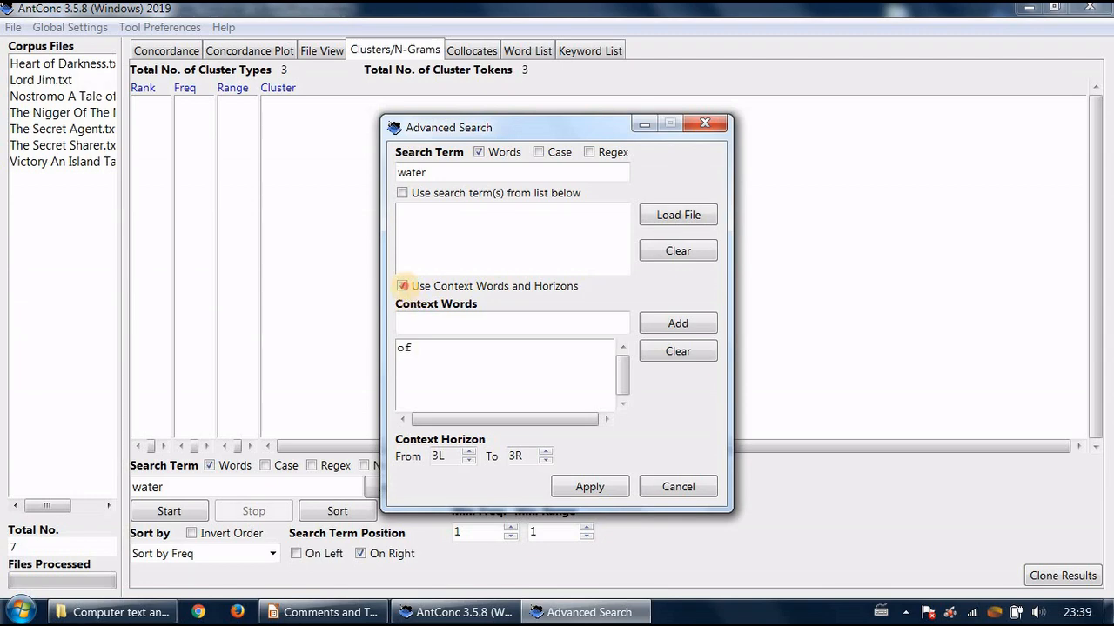
click(402, 286)
click(677, 487)
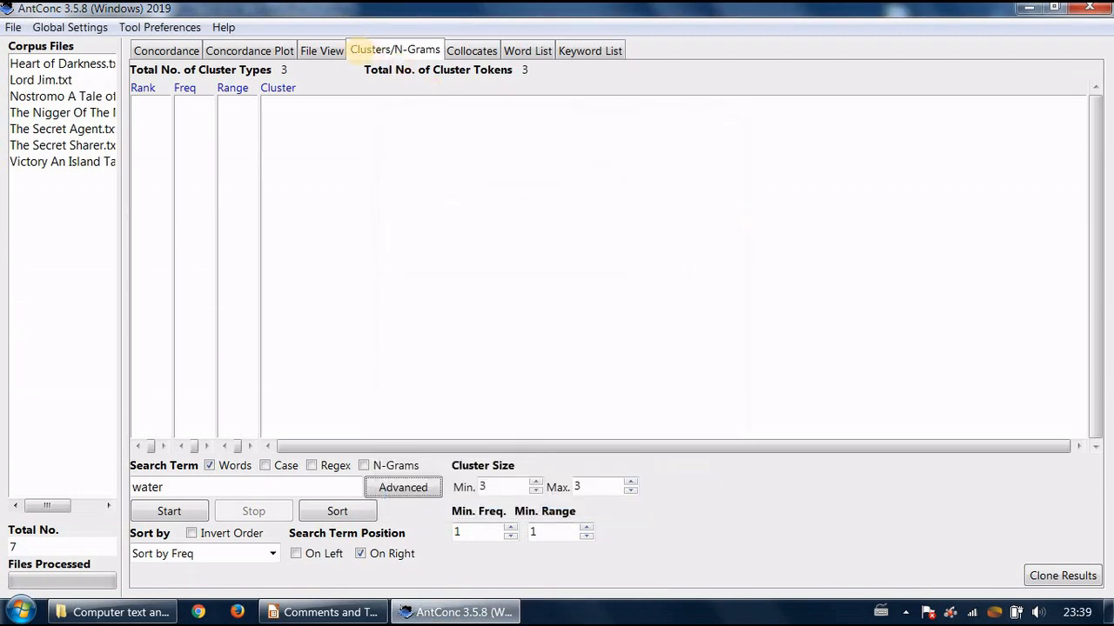
Step: Look at the Collocates tool, and switch to LibreOffice Impress to read the "Stat option – Mutual Information" slide
click(471, 50)
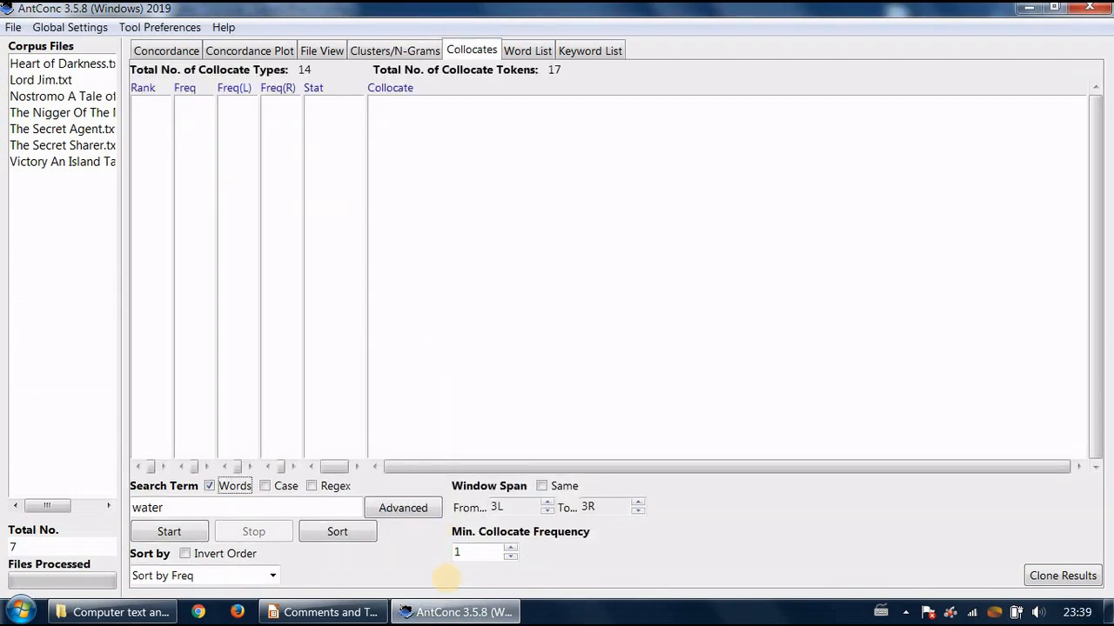
click(456, 612)
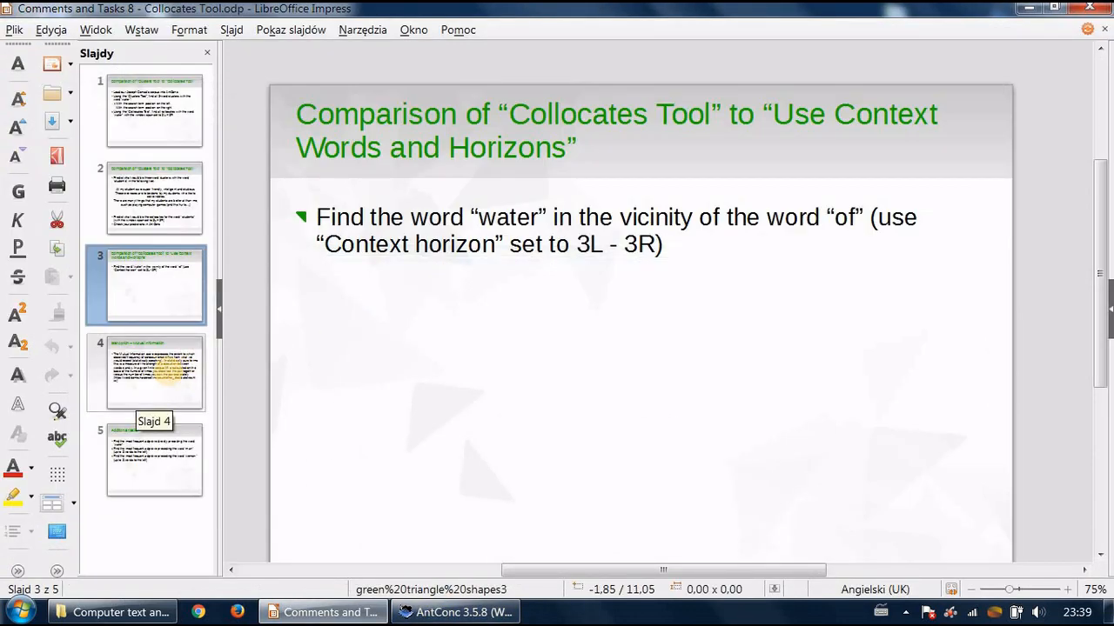
click(315, 214)
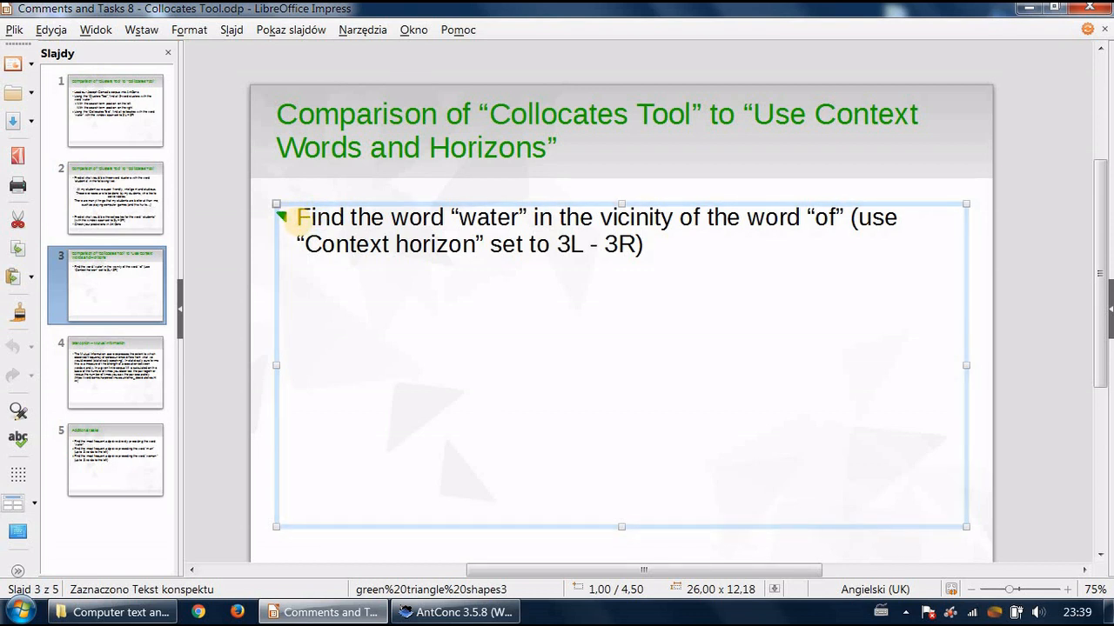
key(Page_Down)
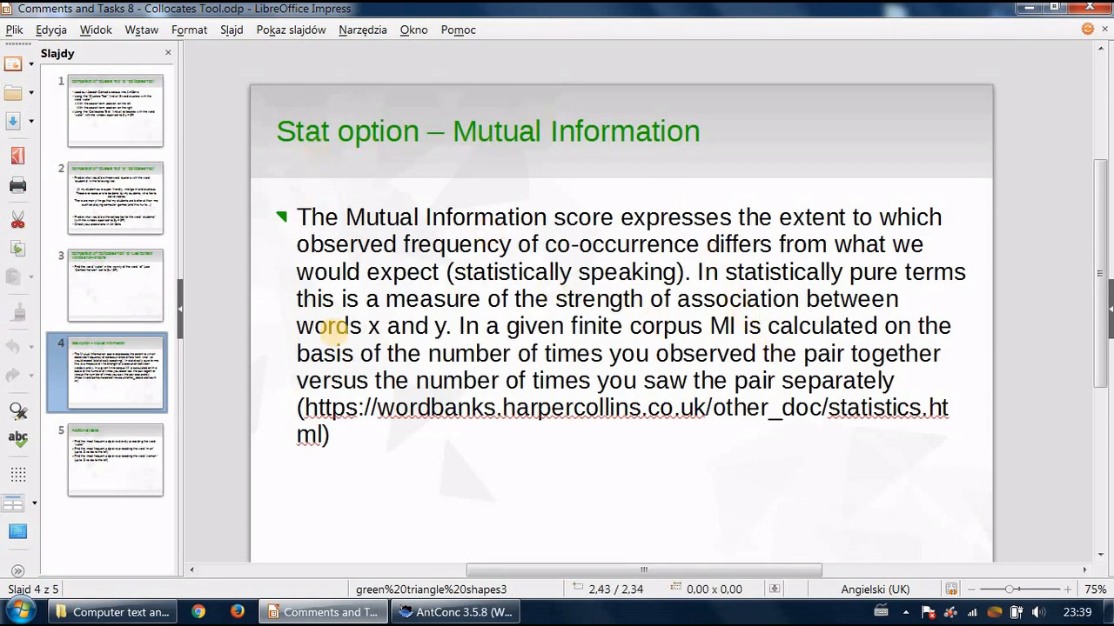
Step: Back in AntConc's Collocates tool, disable and clear the context words, apply the settings, and generate collocates of "water" from 3L to 3R
click(440, 614)
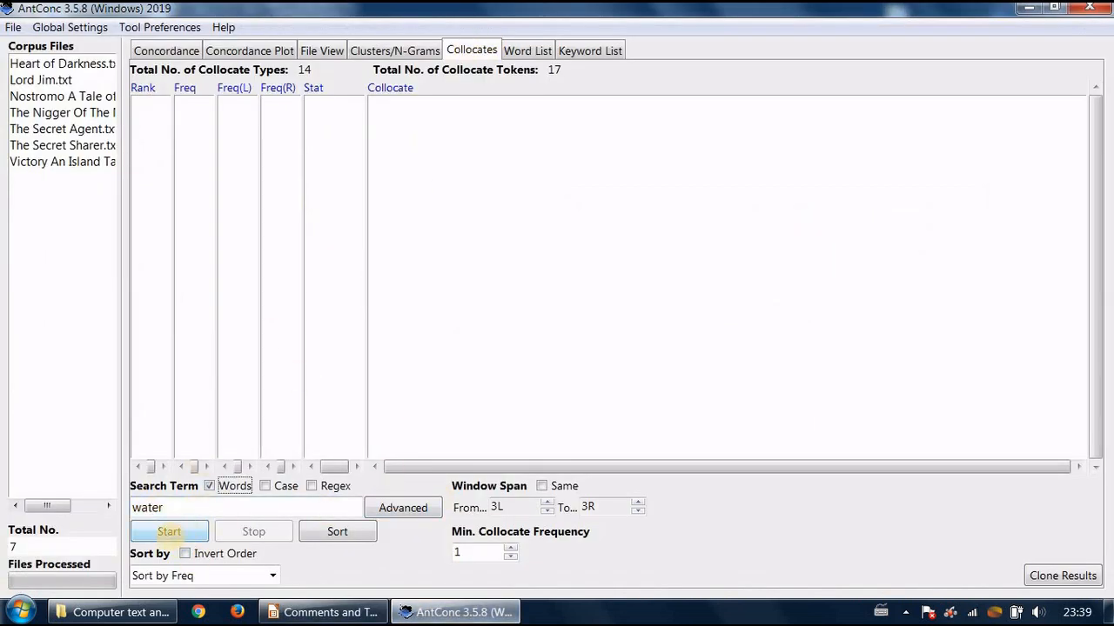
click(403, 507)
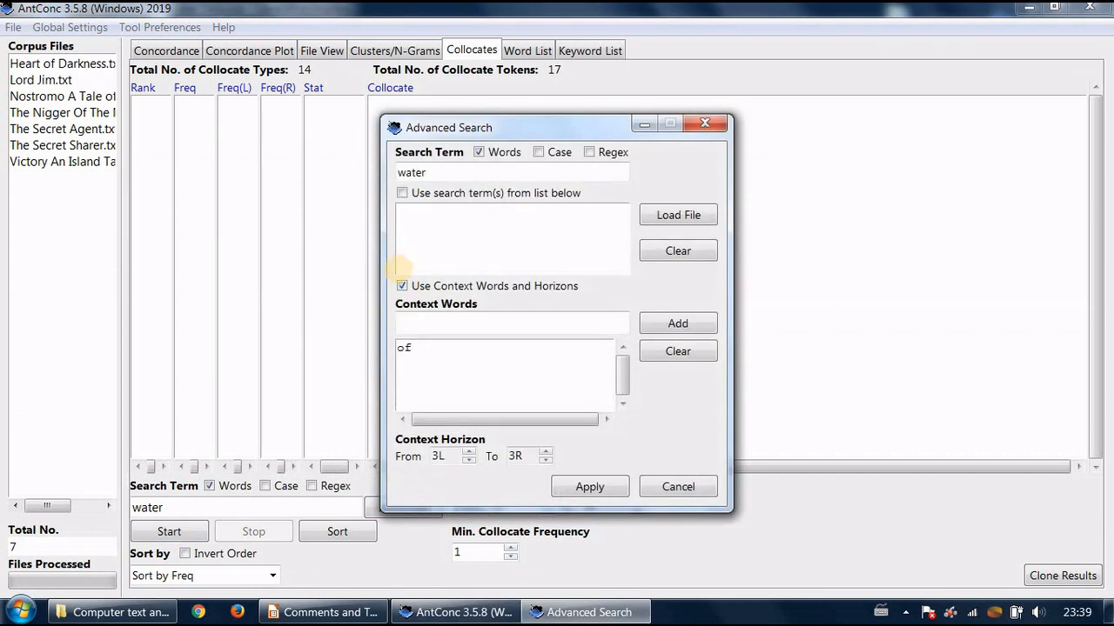
click(402, 285)
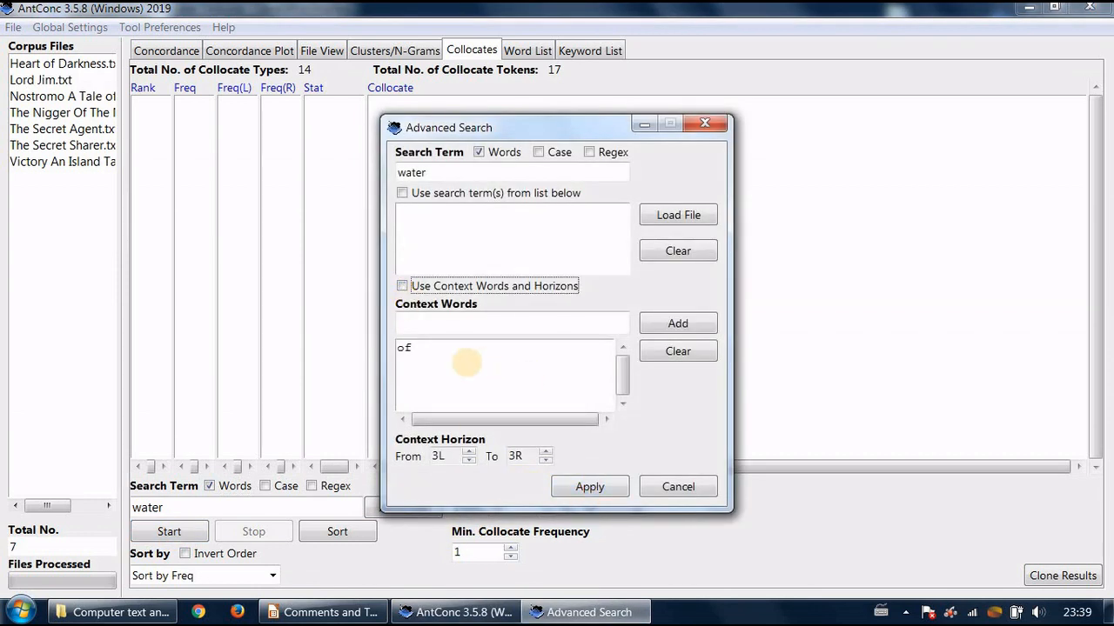
click(678, 350)
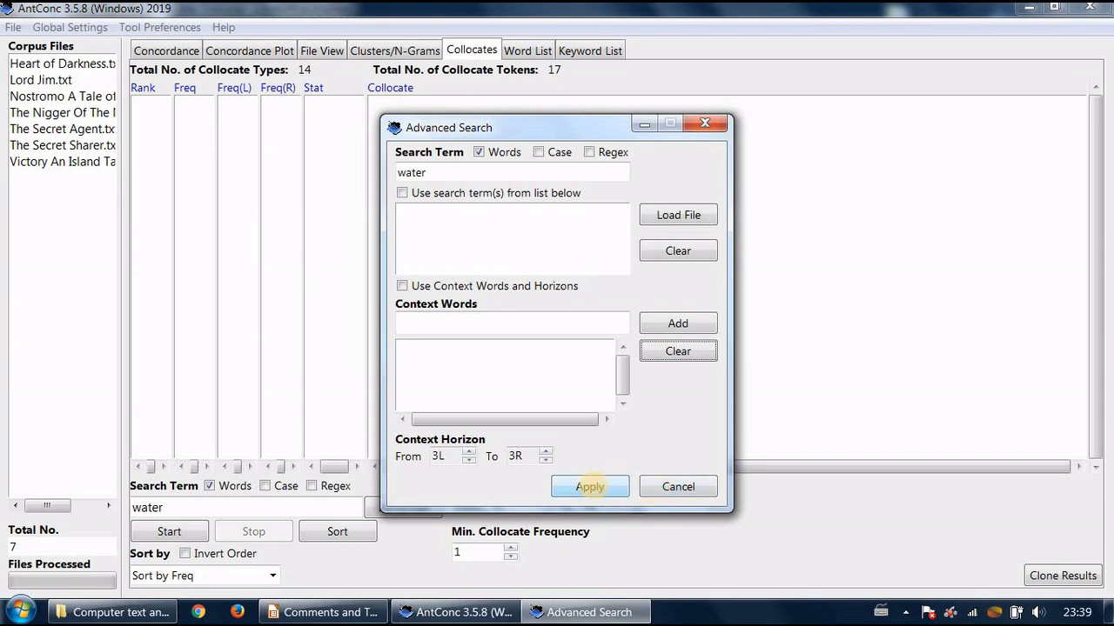
click(589, 486)
click(161, 530)
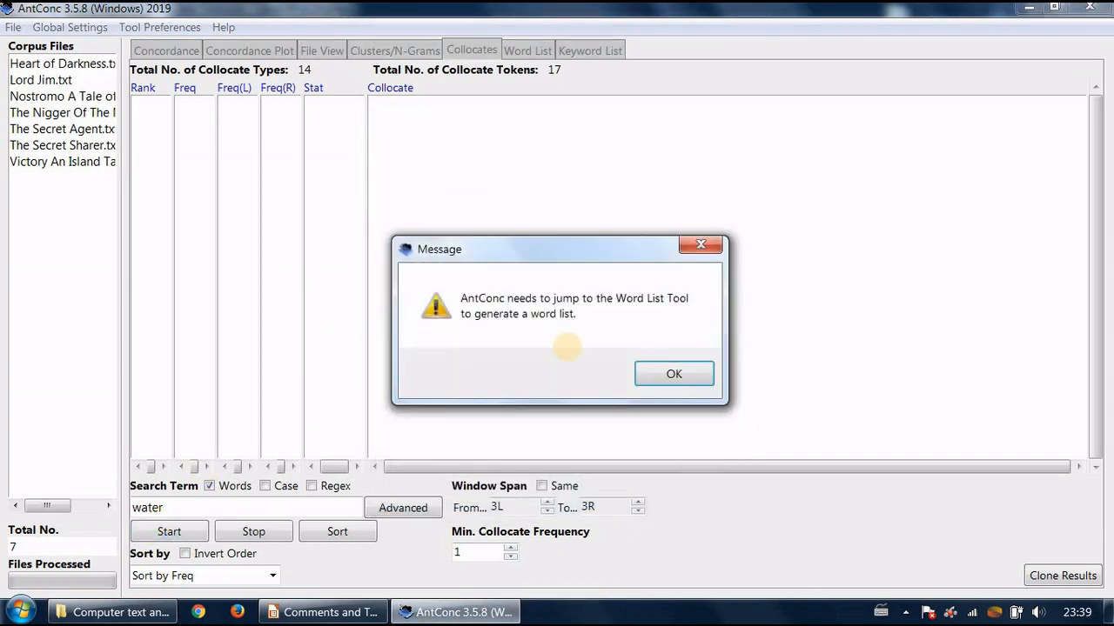
click(672, 373)
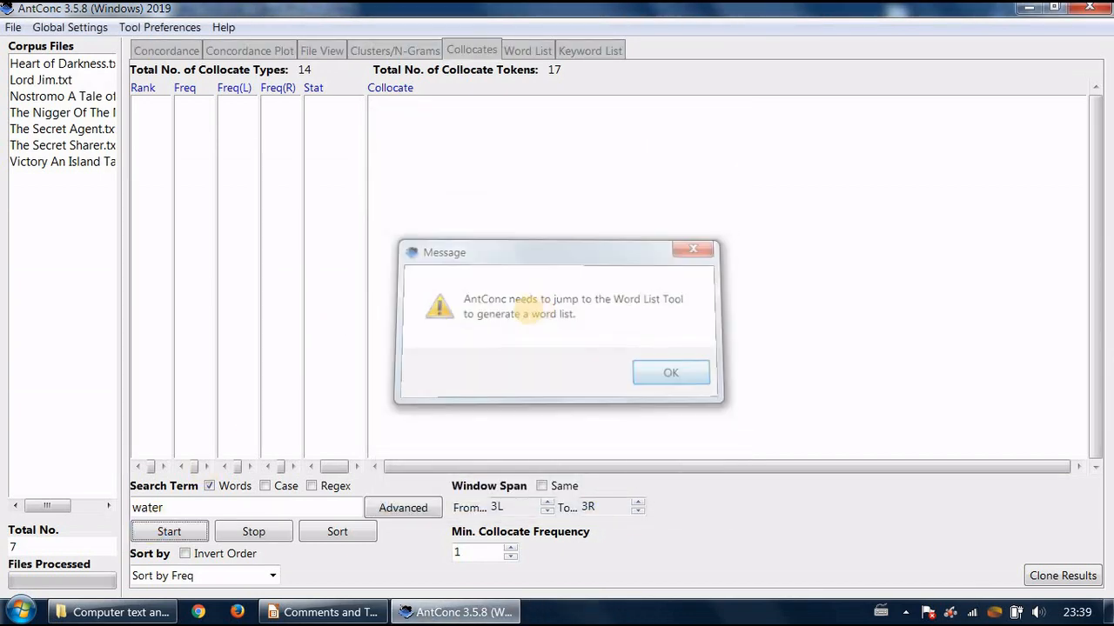
click(200, 528)
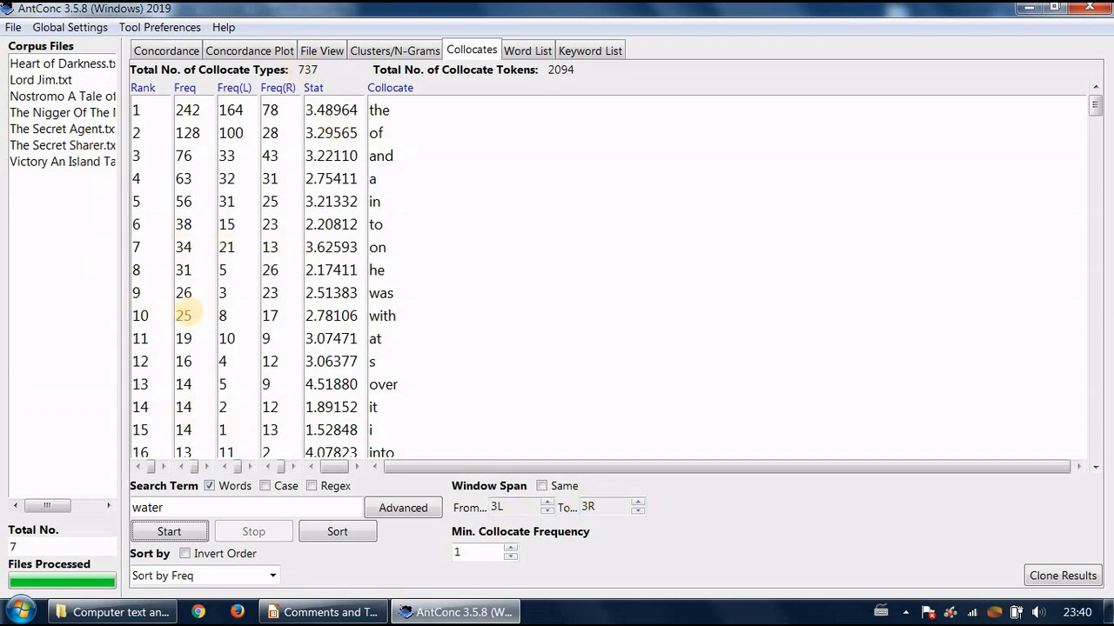
click(184, 508)
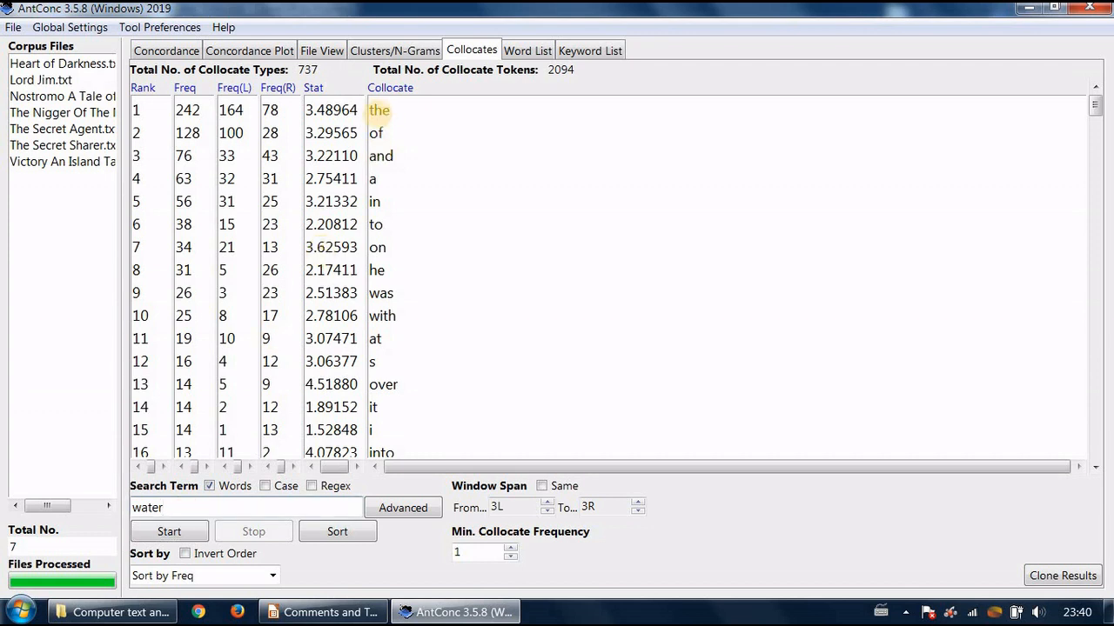
Step: Compare the Stat column of the "water" collocates with the Mutual Information slide in LibreOffice Impress
click(357, 613)
click(457, 613)
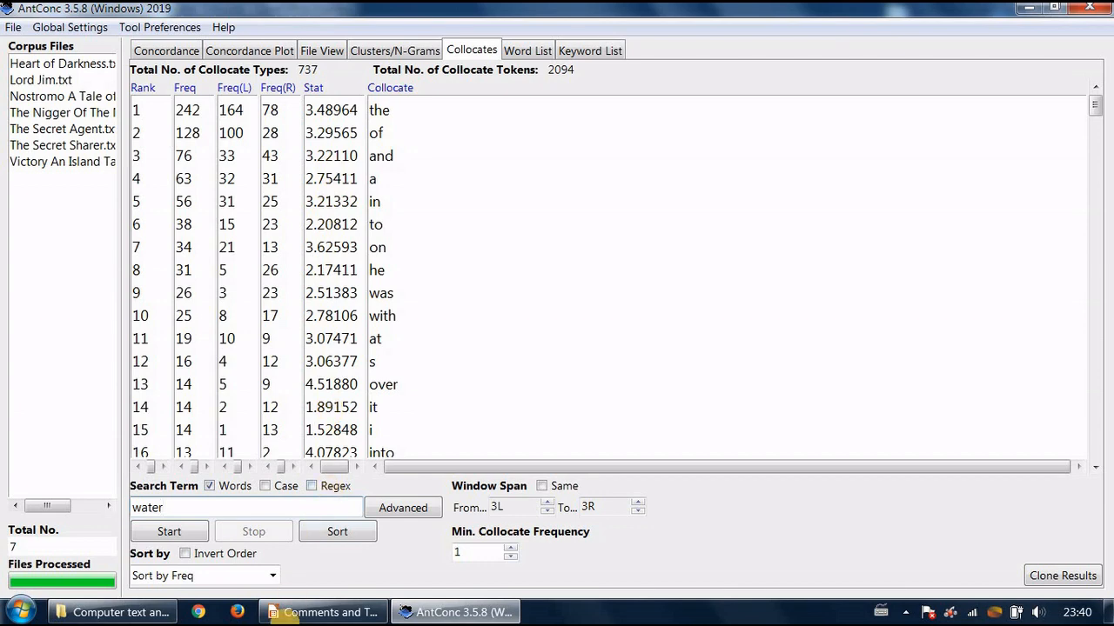
click(300, 613)
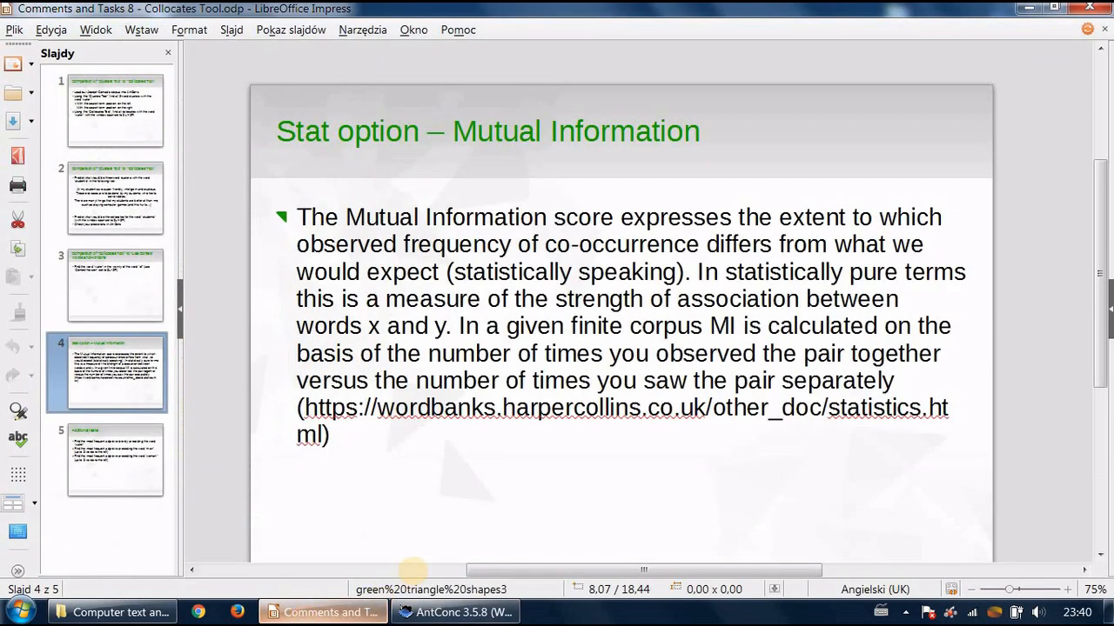
click(435, 613)
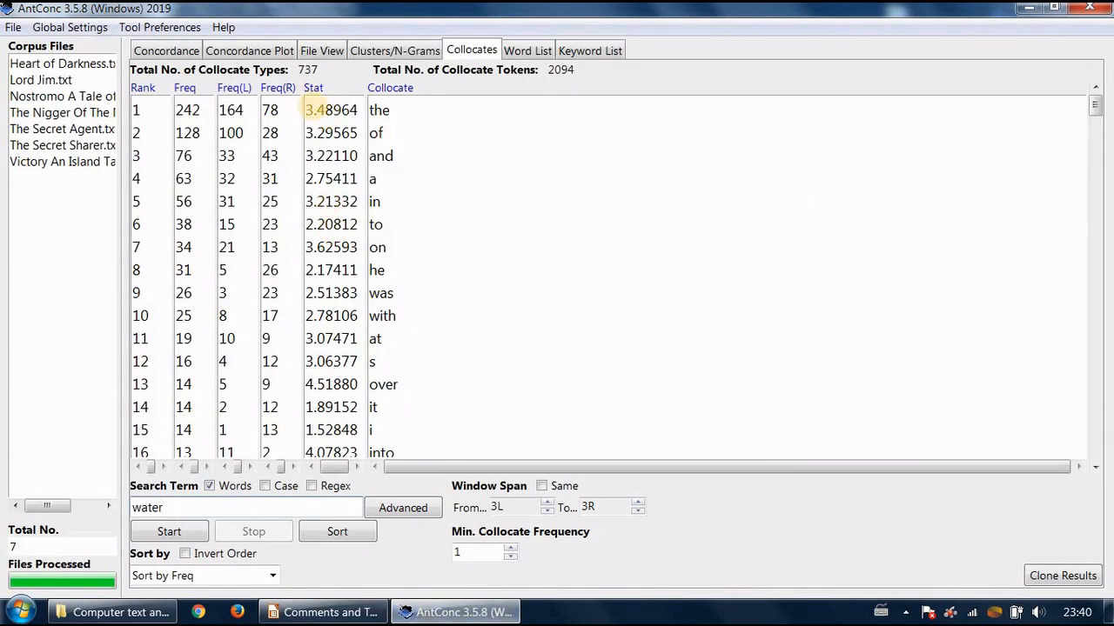
Step: Examine the Mutual Information definition and its source link on the presentation slide
click(322, 612)
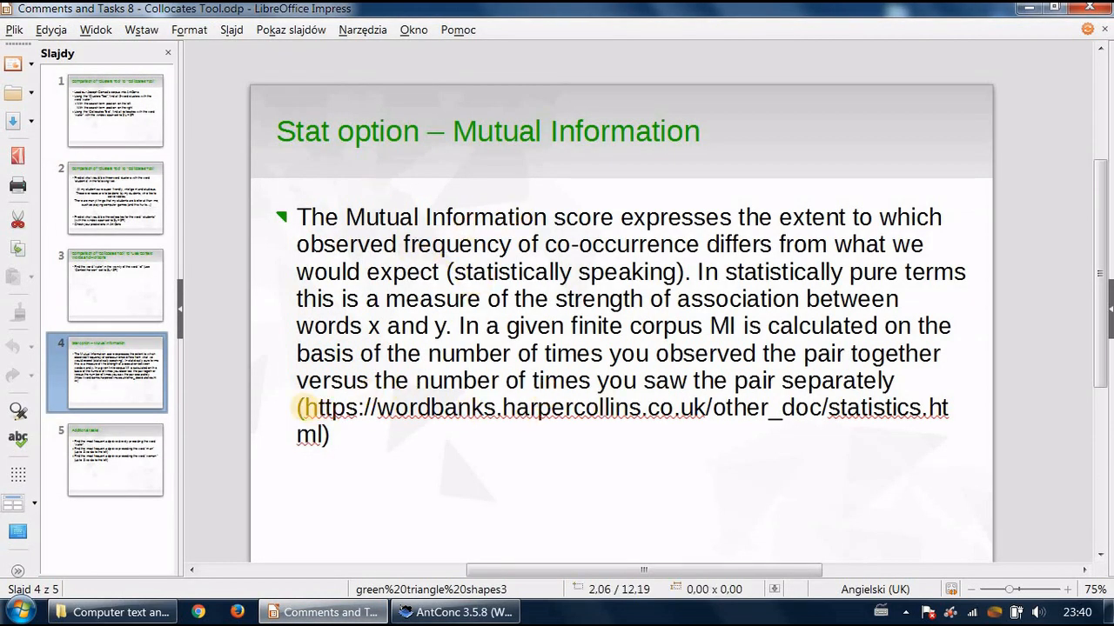
click(306, 409)
drag(319, 433, 325, 434)
click(361, 433)
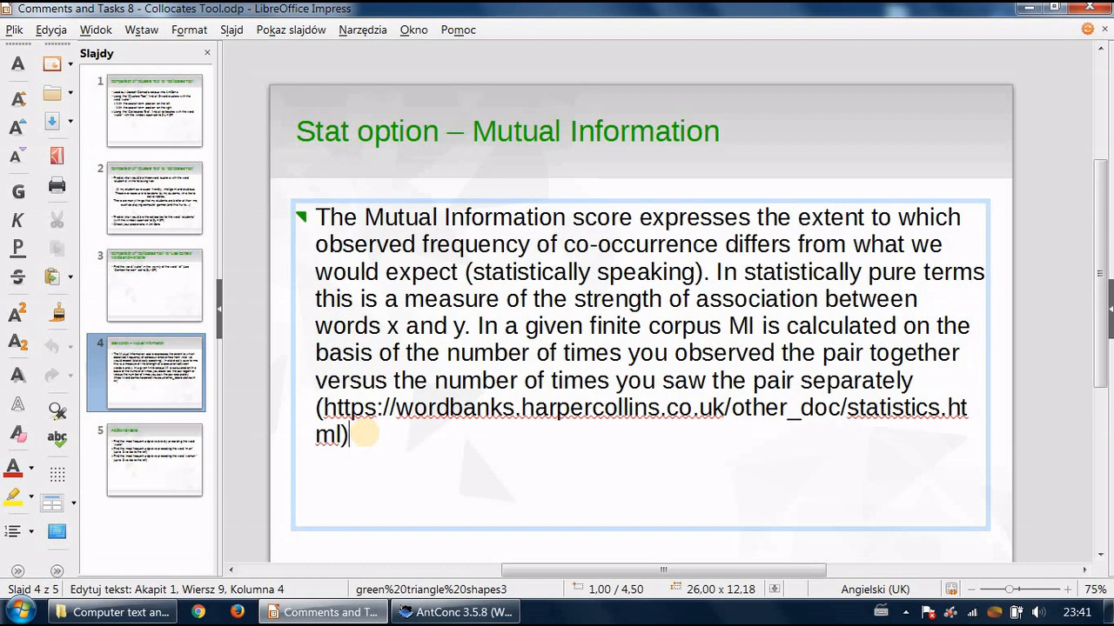
Step: Return to AntConc and highlight the search term "water" while reviewing the collocates and their Stat values
click(432, 610)
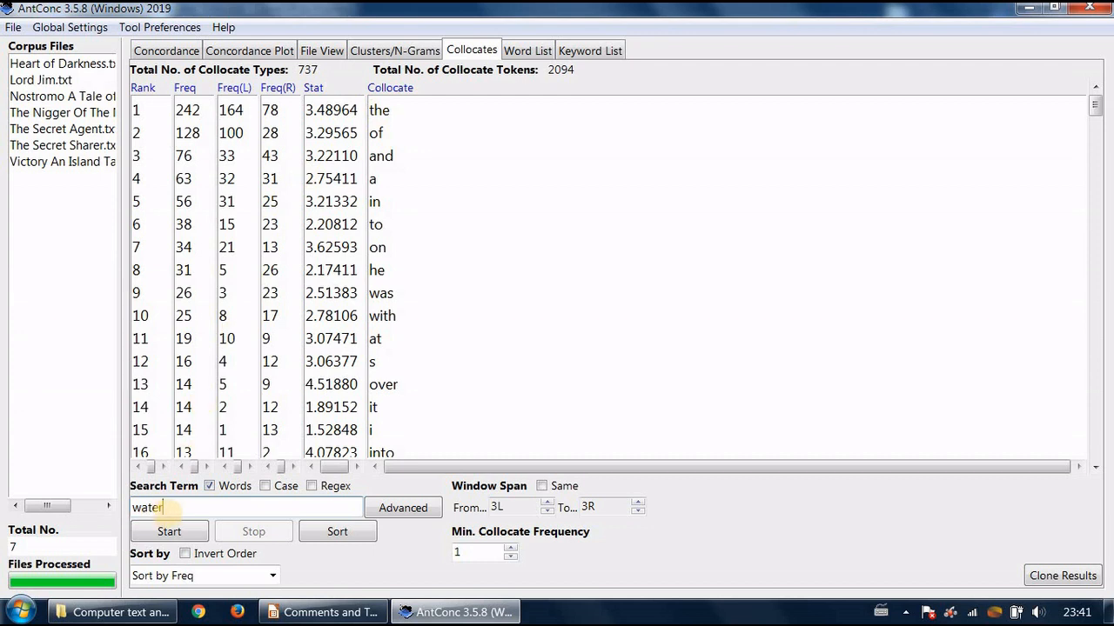
drag(165, 507, 110, 499)
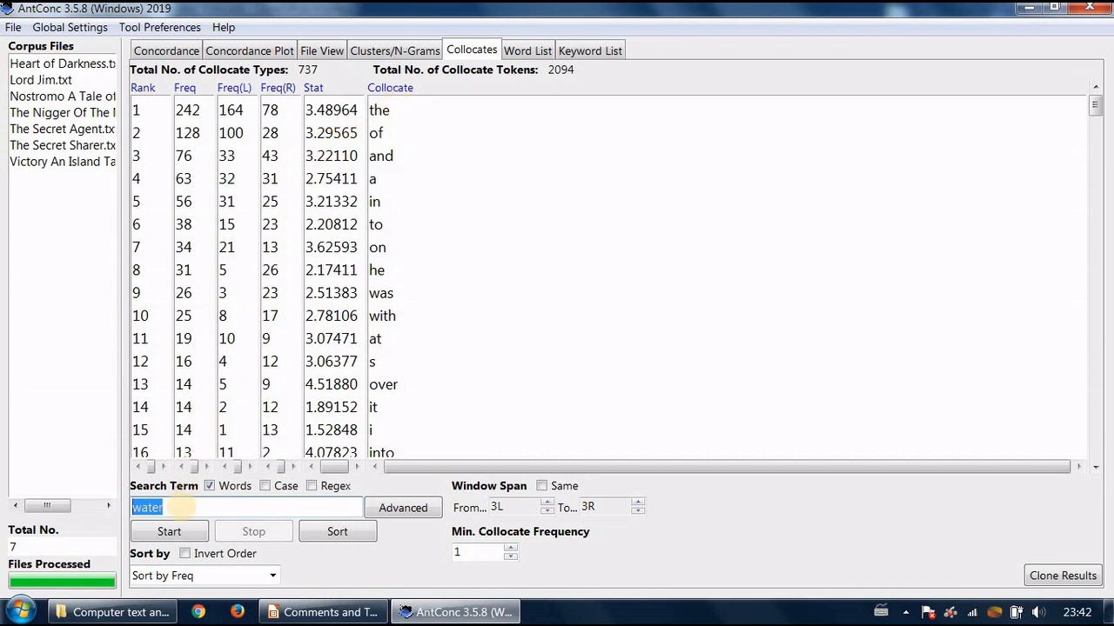
double_click(180, 507)
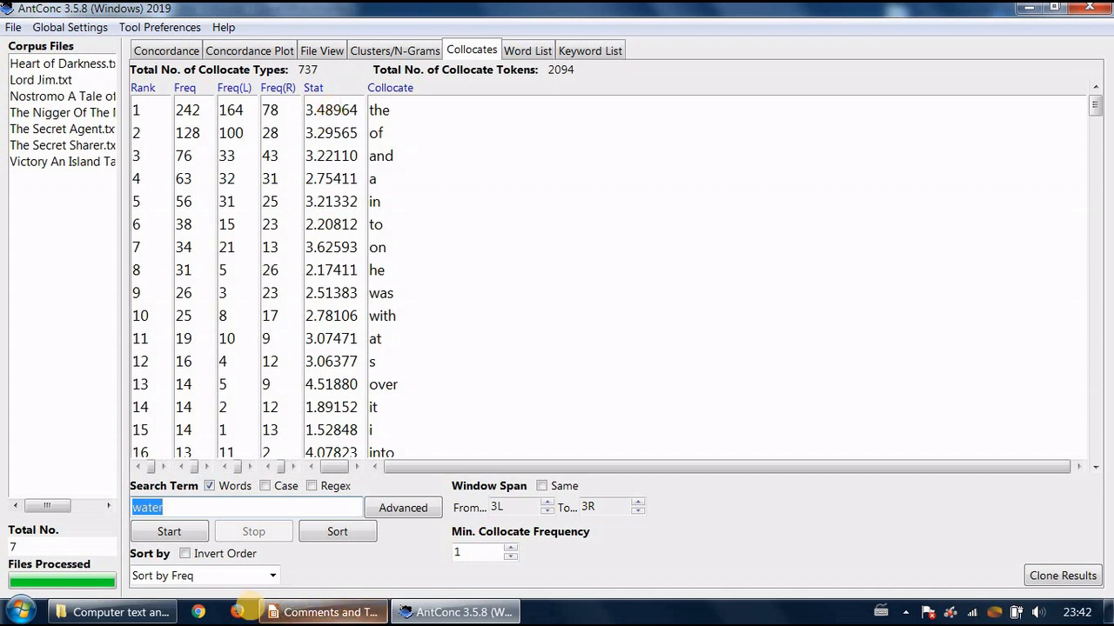
Step: Switch to Chrome and search Google for "mutual information corpus linguistics"
click(198, 611)
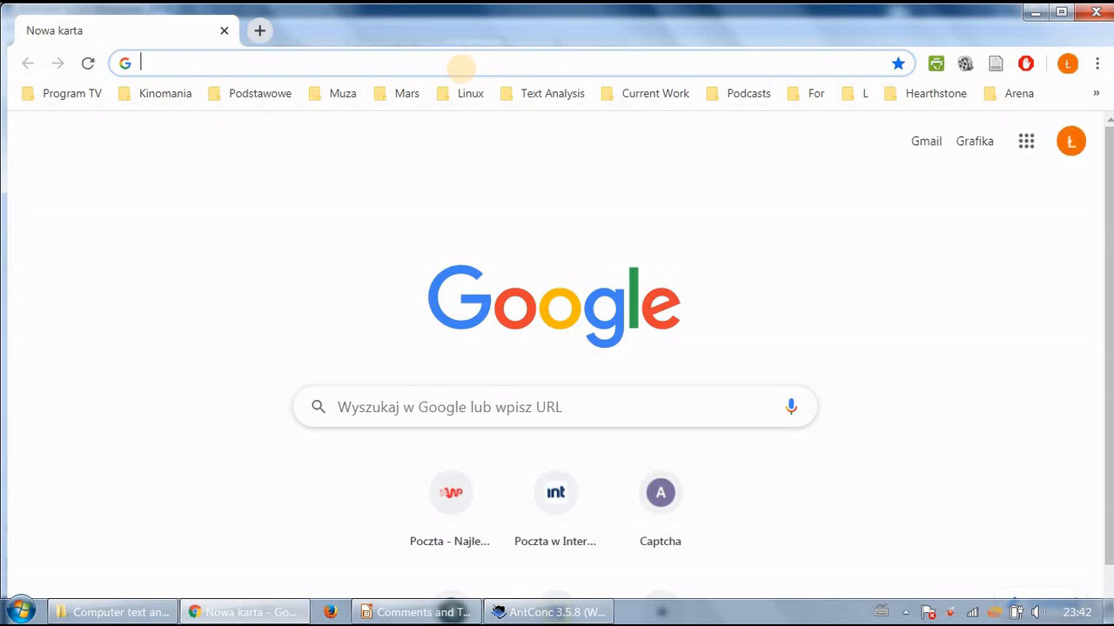
text(mu)
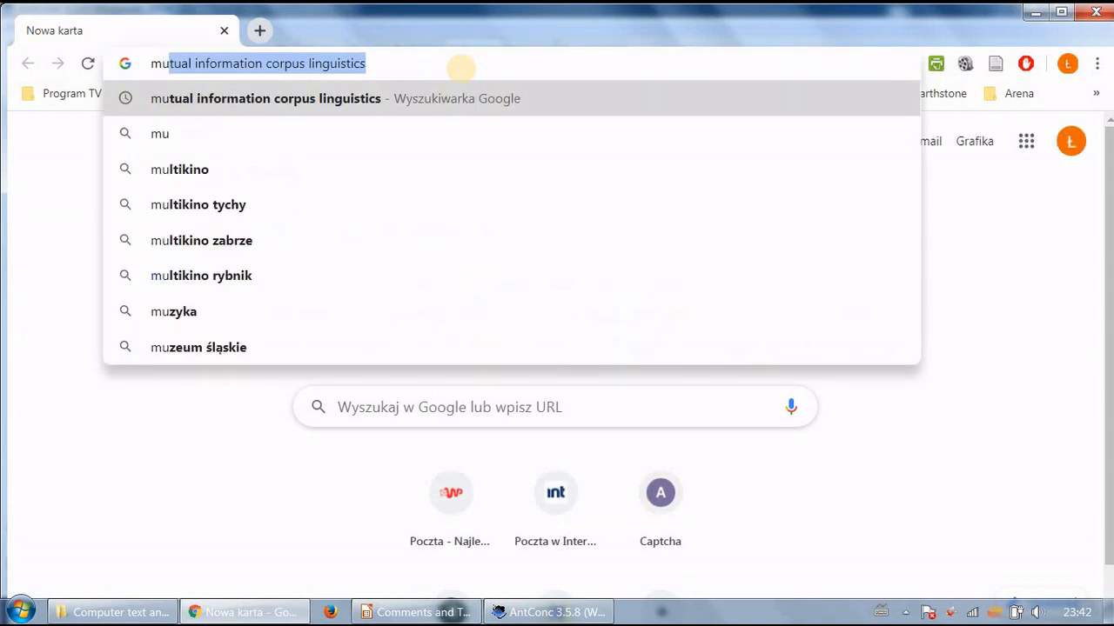
key(Return)
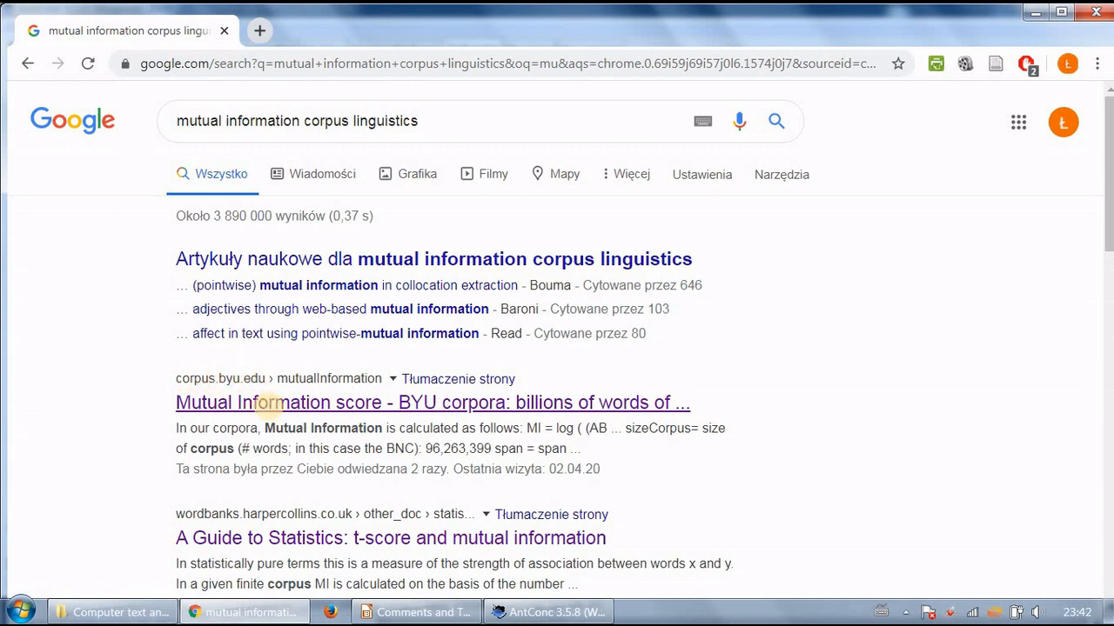
Step: Open the BYU corpora page on the Mutual Information score and highlight the MI calculation formula
click(266, 404)
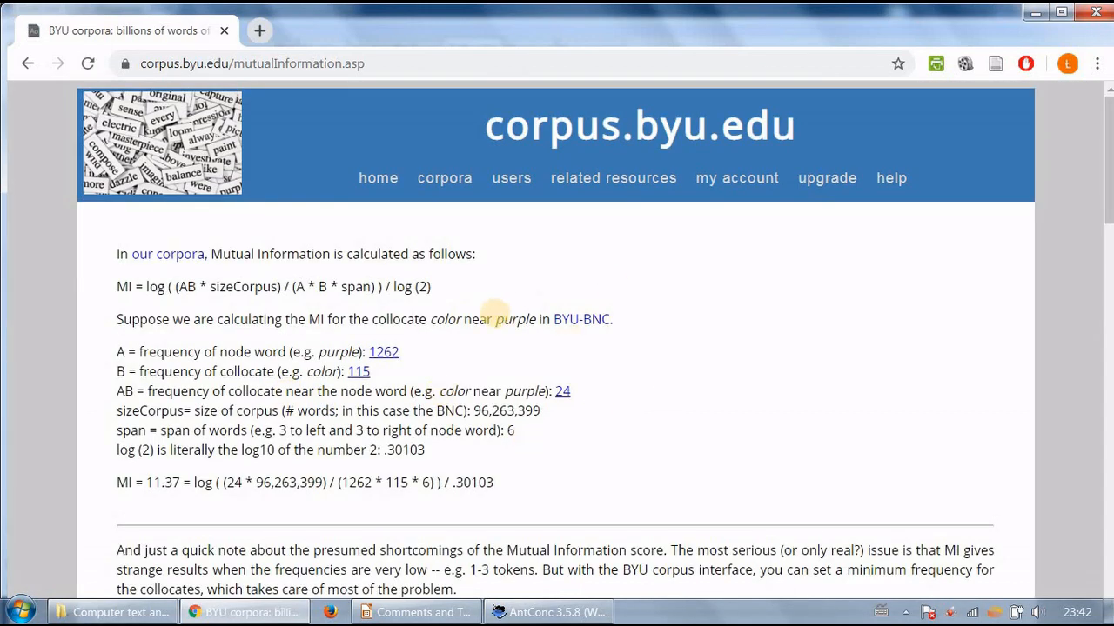
scroll(185, 224, down, 1)
drag(103, 189, 444, 225)
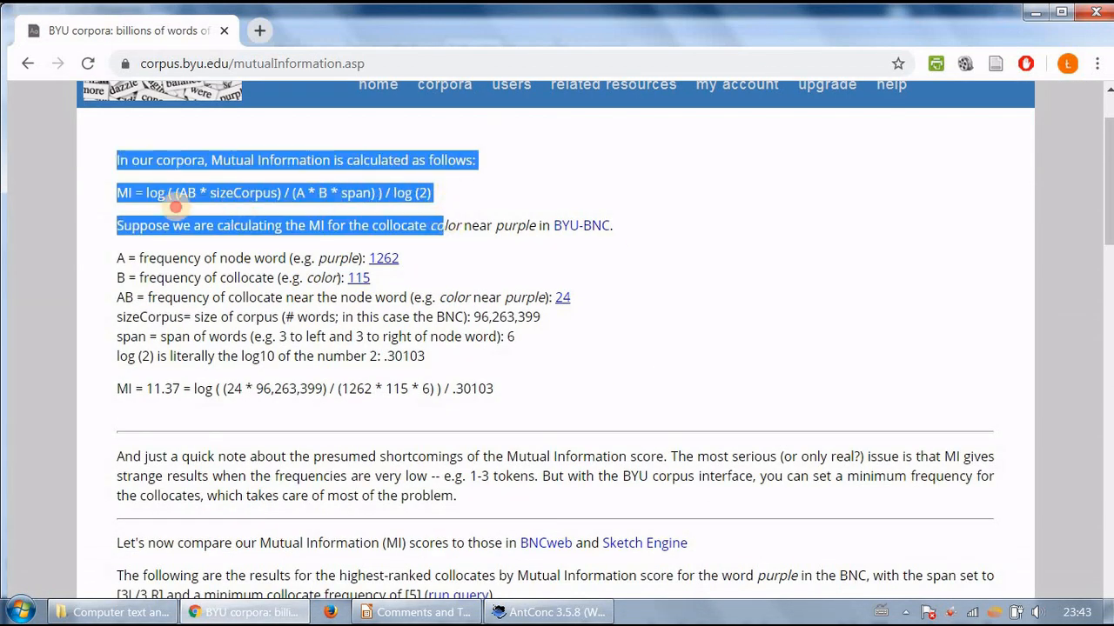
Step: Highlight the worked Mutual Information example and the MI formula on the BYU corpora page to examine the calculation
click(109, 195)
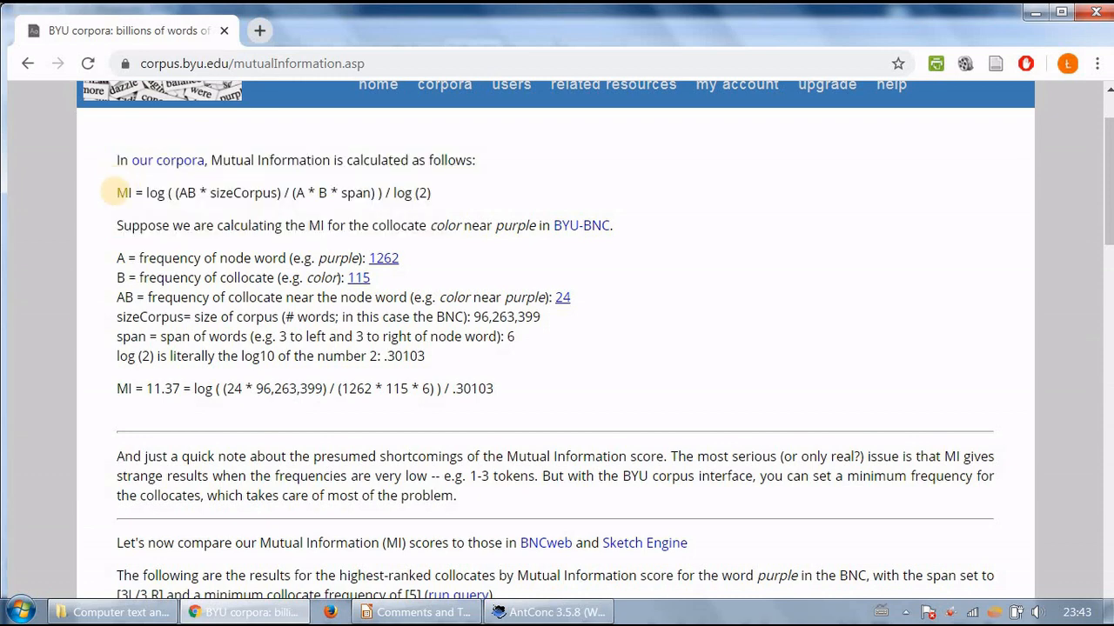
drag(116, 192, 554, 407)
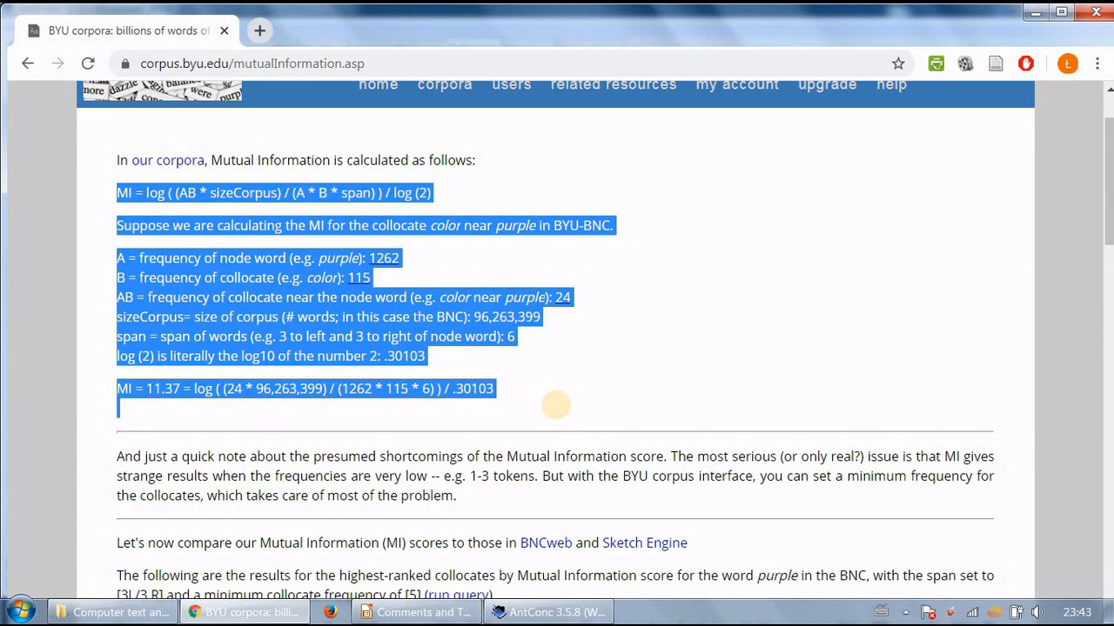
click(530, 390)
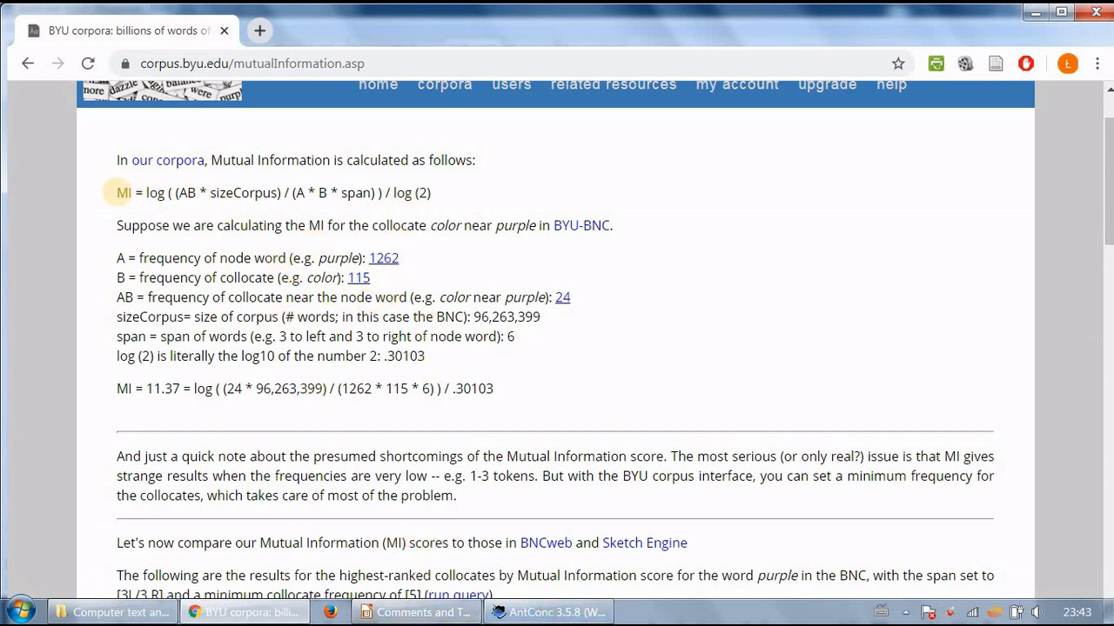
drag(119, 192, 466, 197)
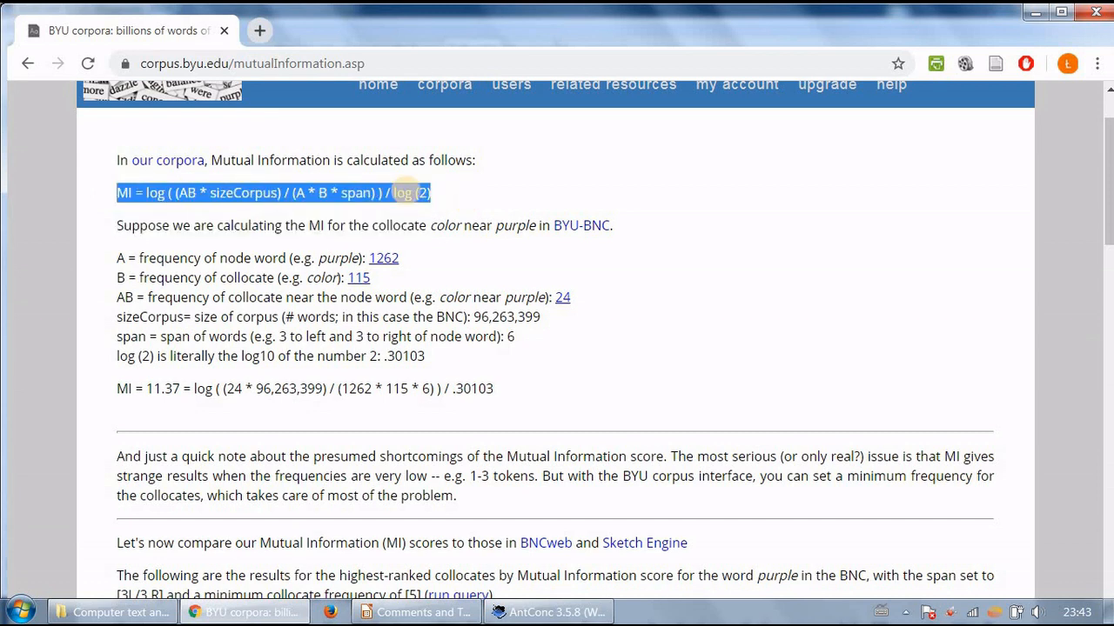
click(465, 195)
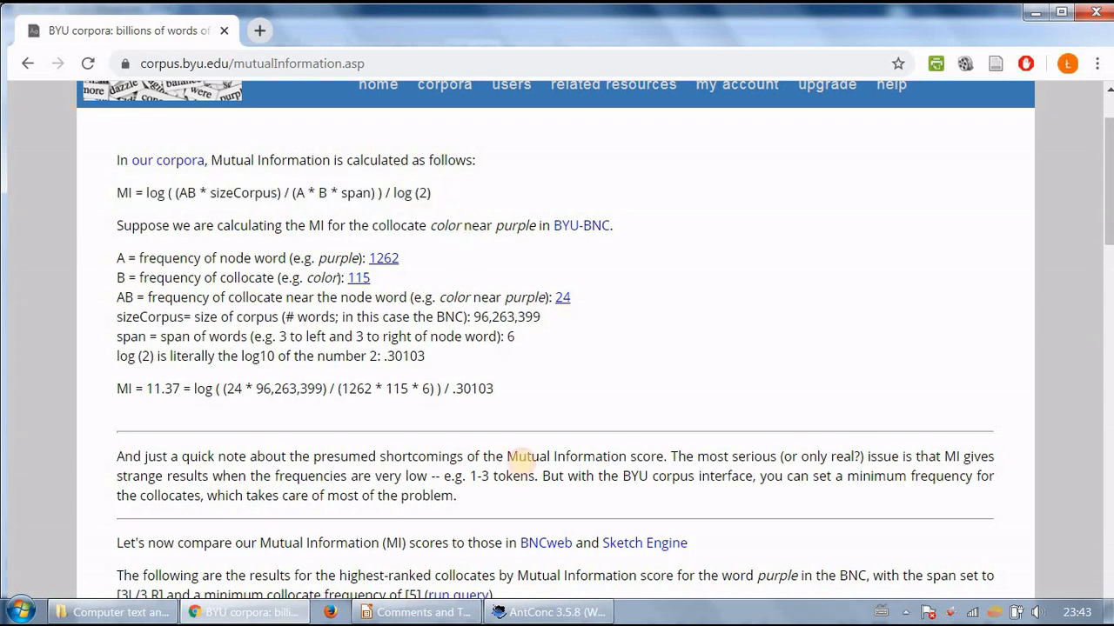
Step: Switch to the Impress presentation and read the Additional tasks slide
click(522, 612)
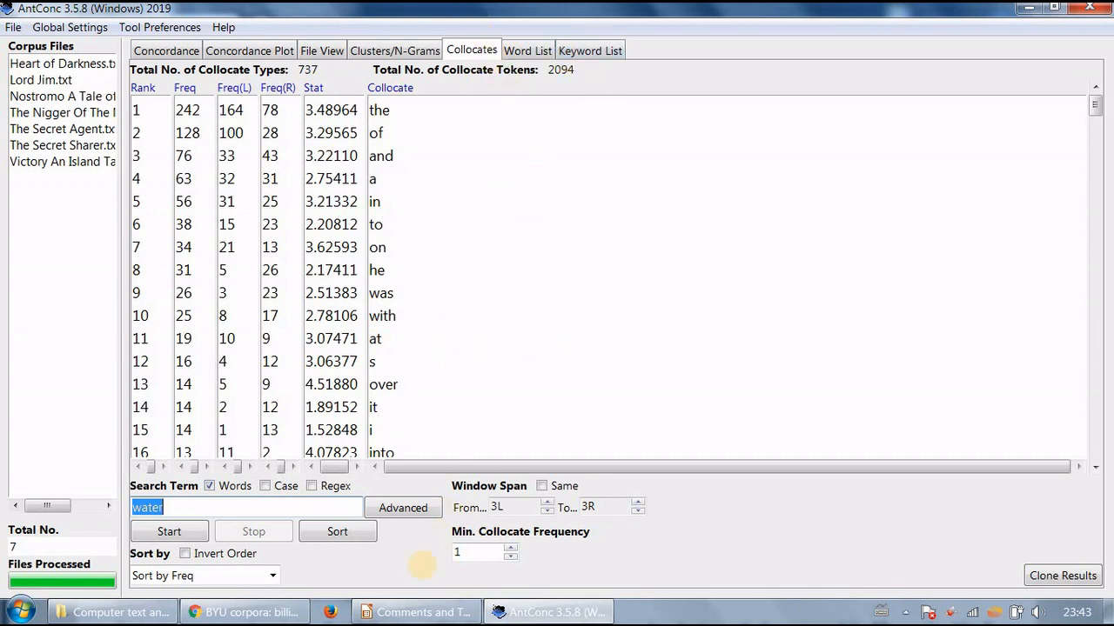
click(383, 614)
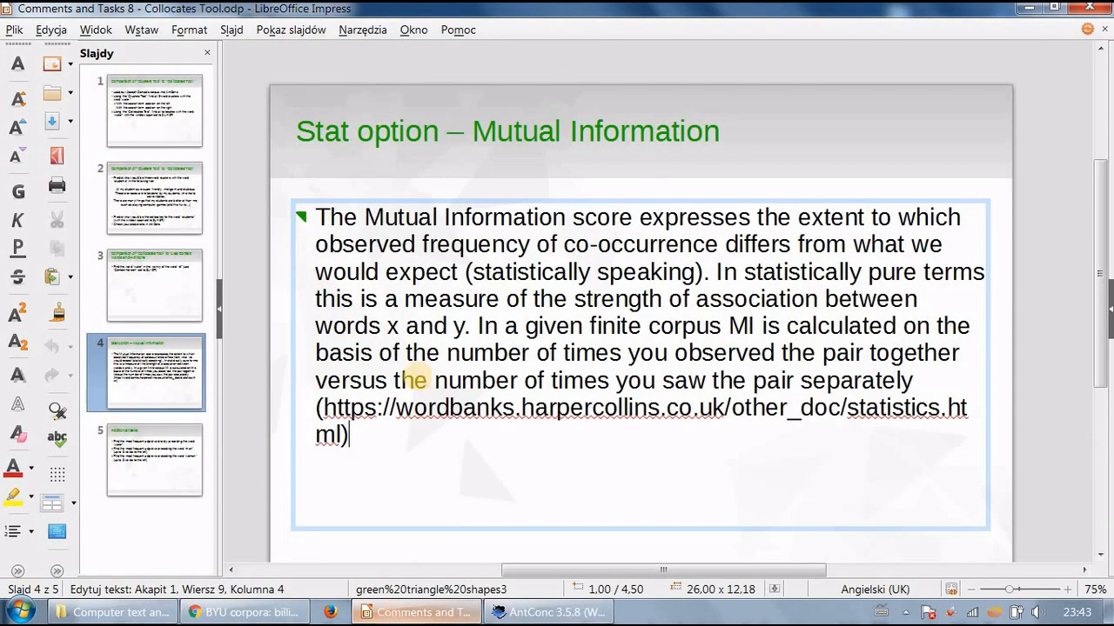
click(161, 461)
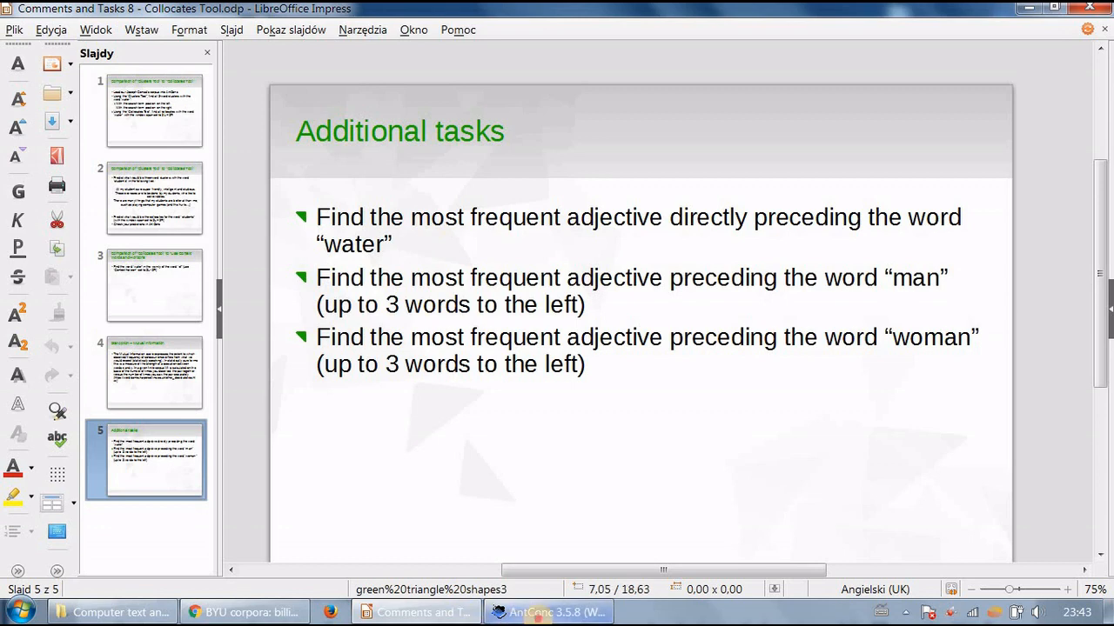
click(548, 613)
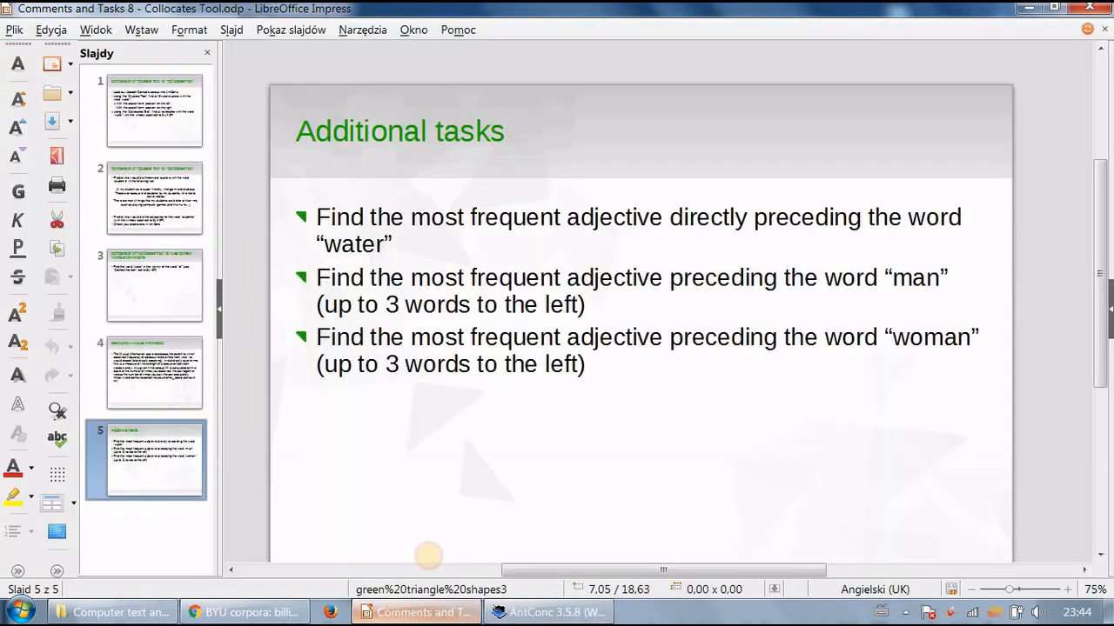
click(435, 612)
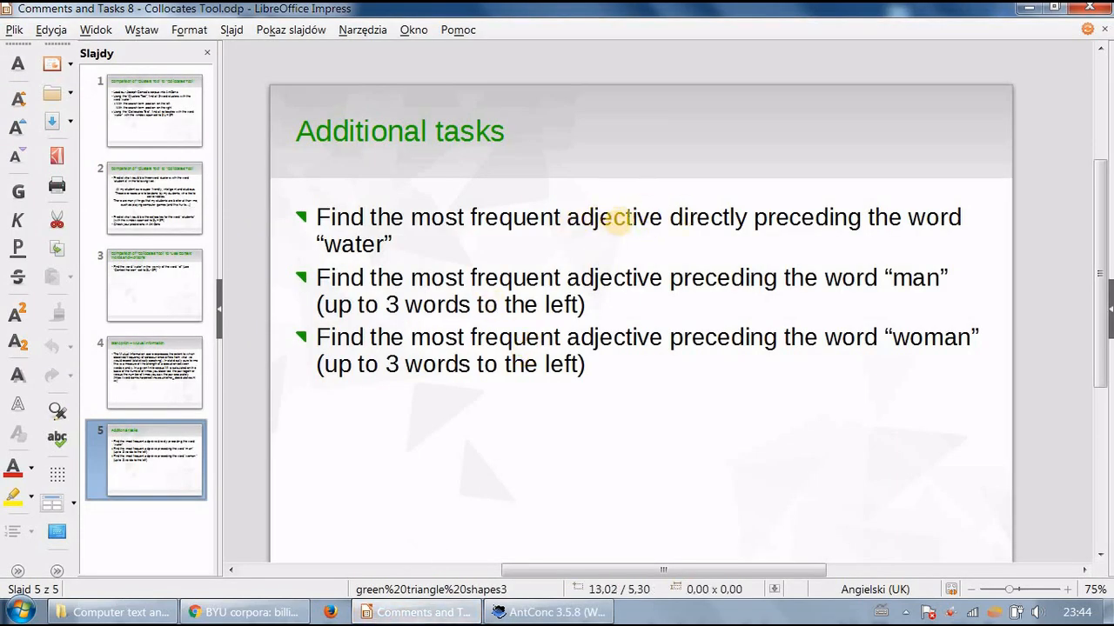
Step: Switch to AntConc and generate the collocates directly preceding "water", with the window span set from 1L to 0
click(548, 613)
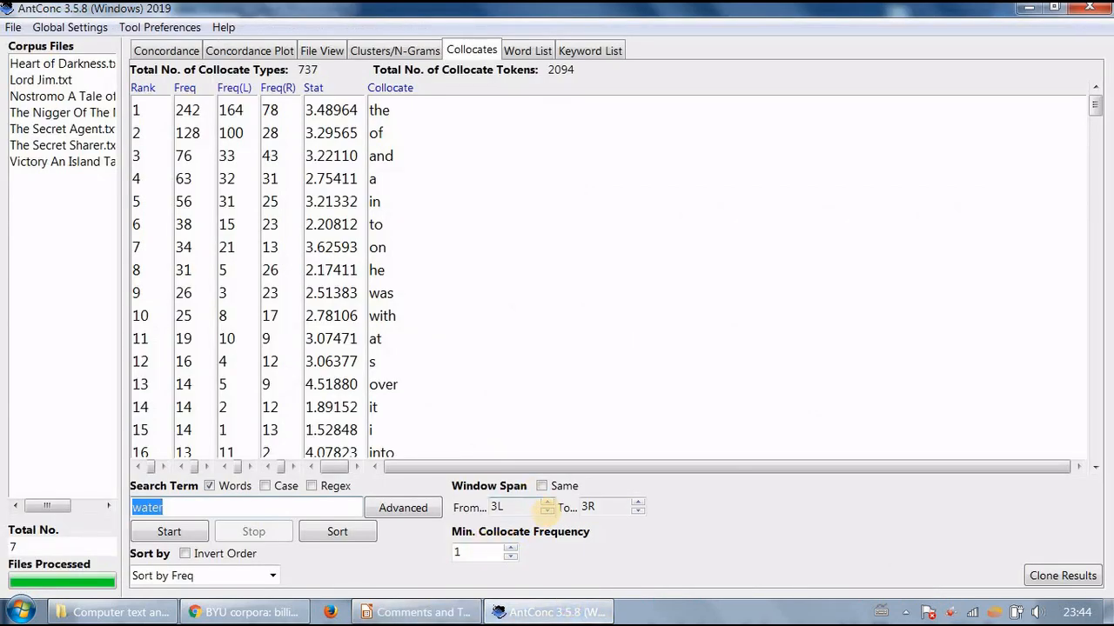
click(546, 503)
click(547, 503)
click(547, 503)
click(548, 503)
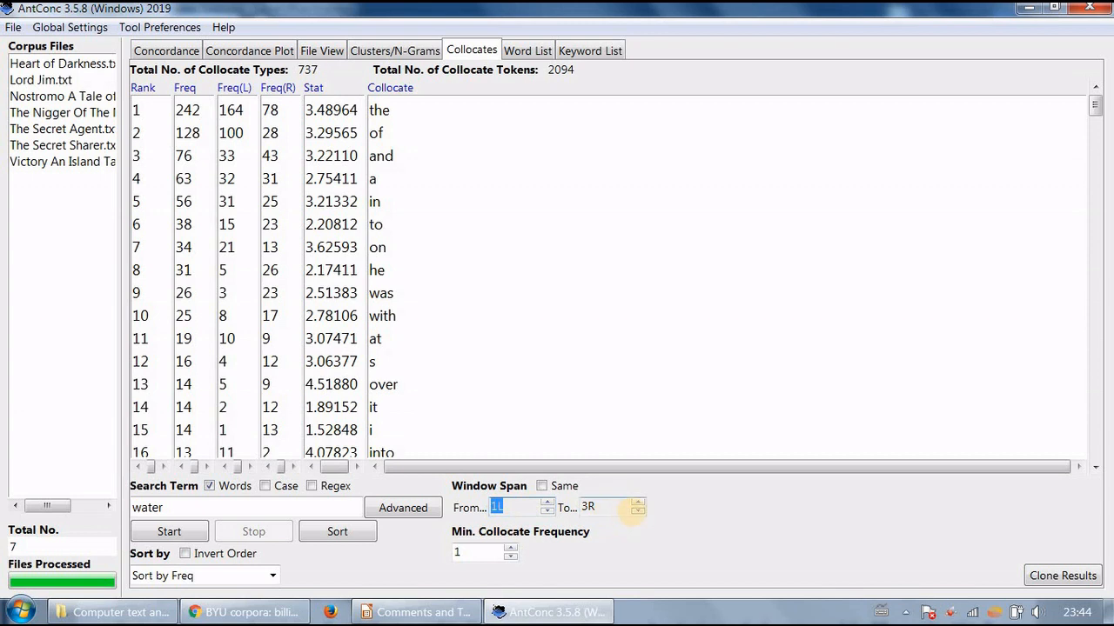
click(638, 511)
click(637, 510)
click(637, 511)
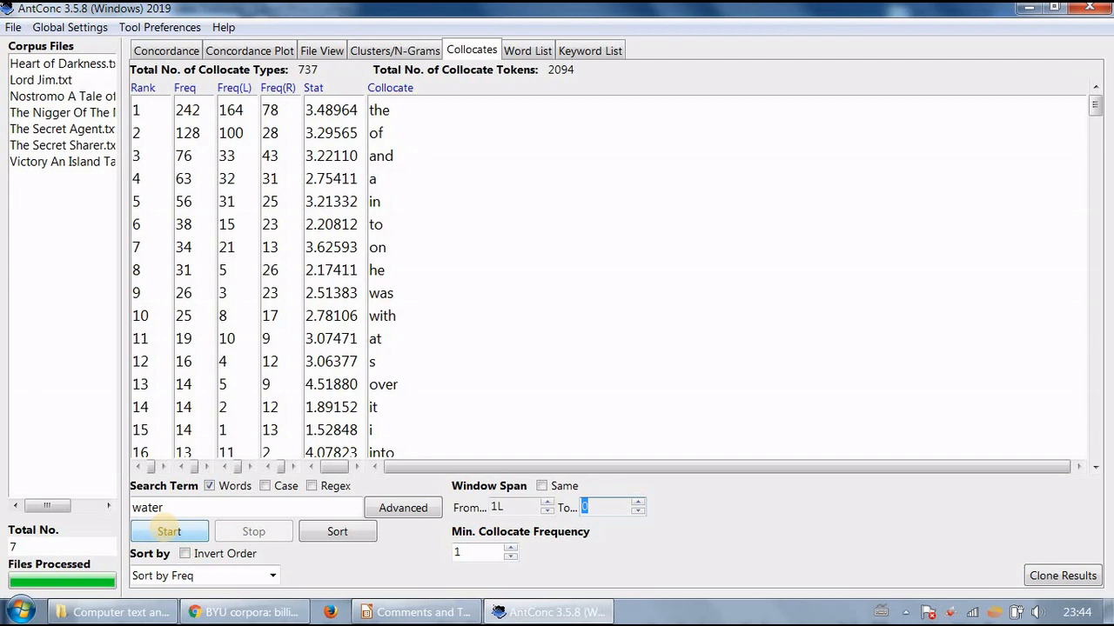
click(169, 530)
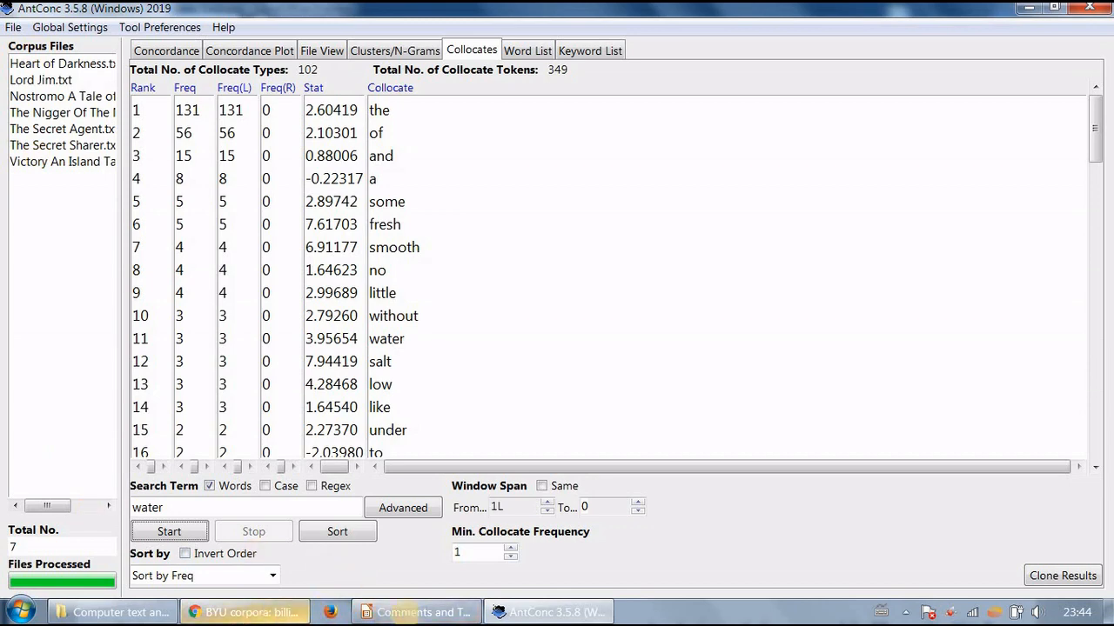
Step: Consult the Additional tasks slide and, in AntConc, generate the collocates of "man" with the window span starting at 3L
click(409, 613)
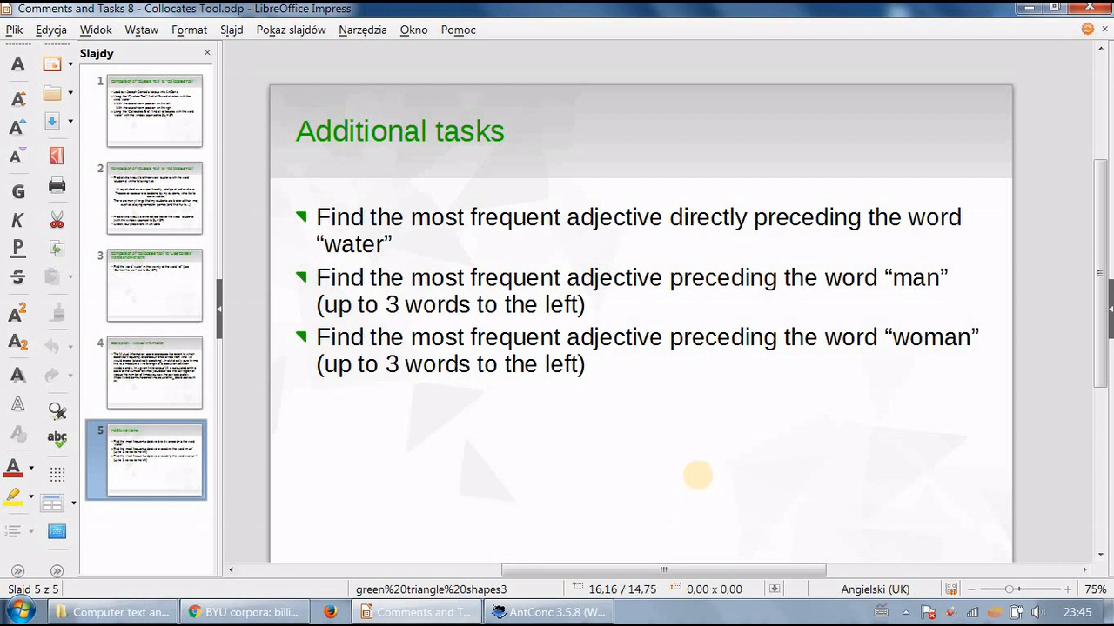
click(532, 613)
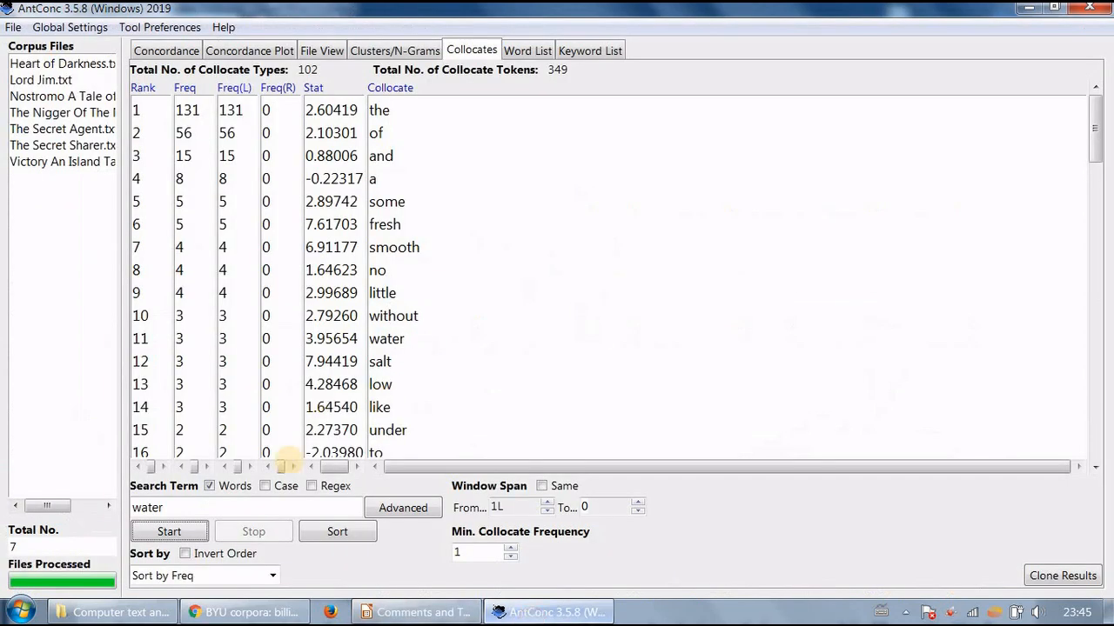
double_click(193, 507)
key(BackSpace)
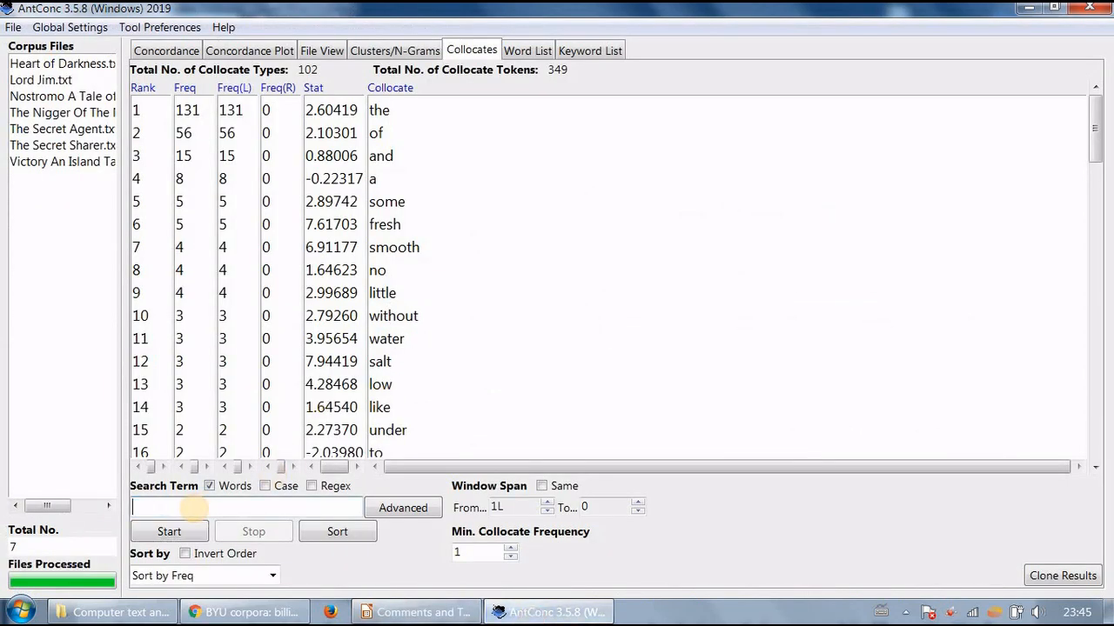
text(man)
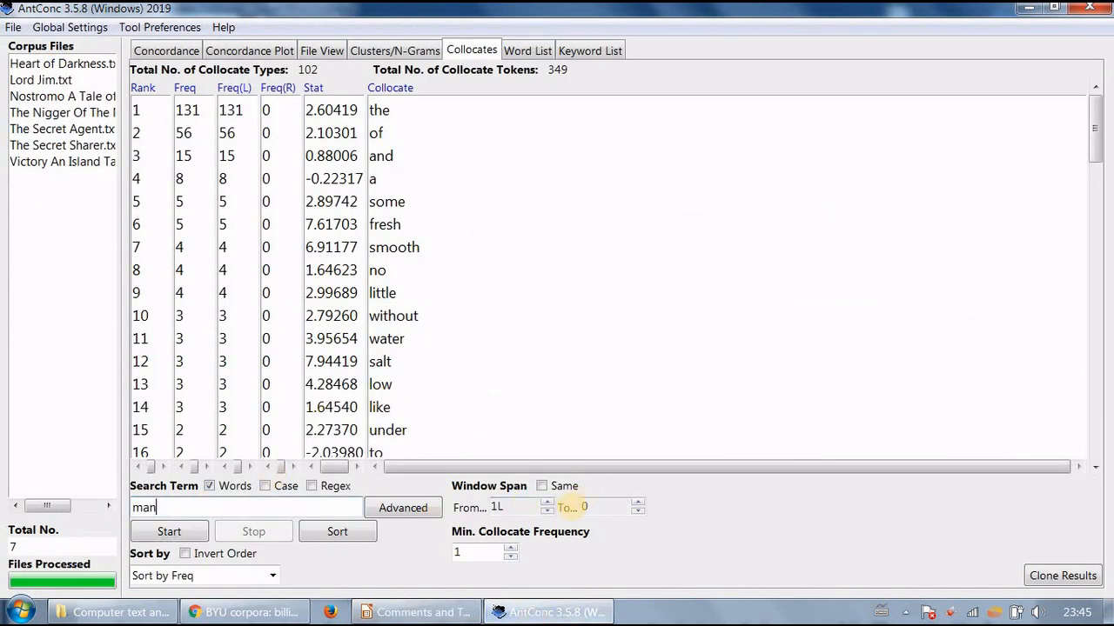
click(414, 609)
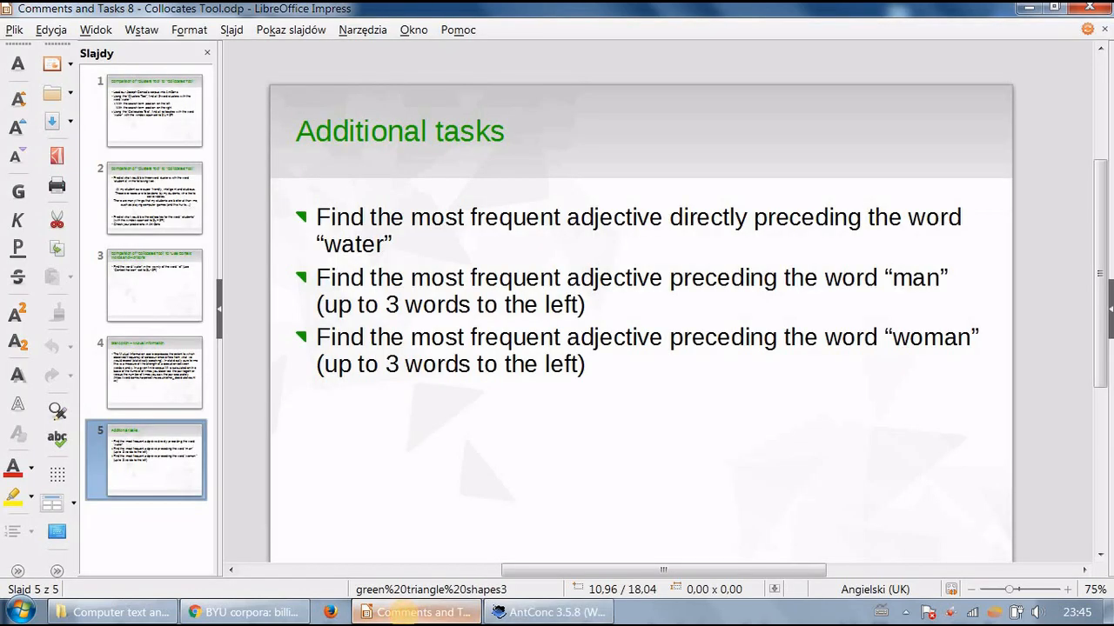
click(548, 612)
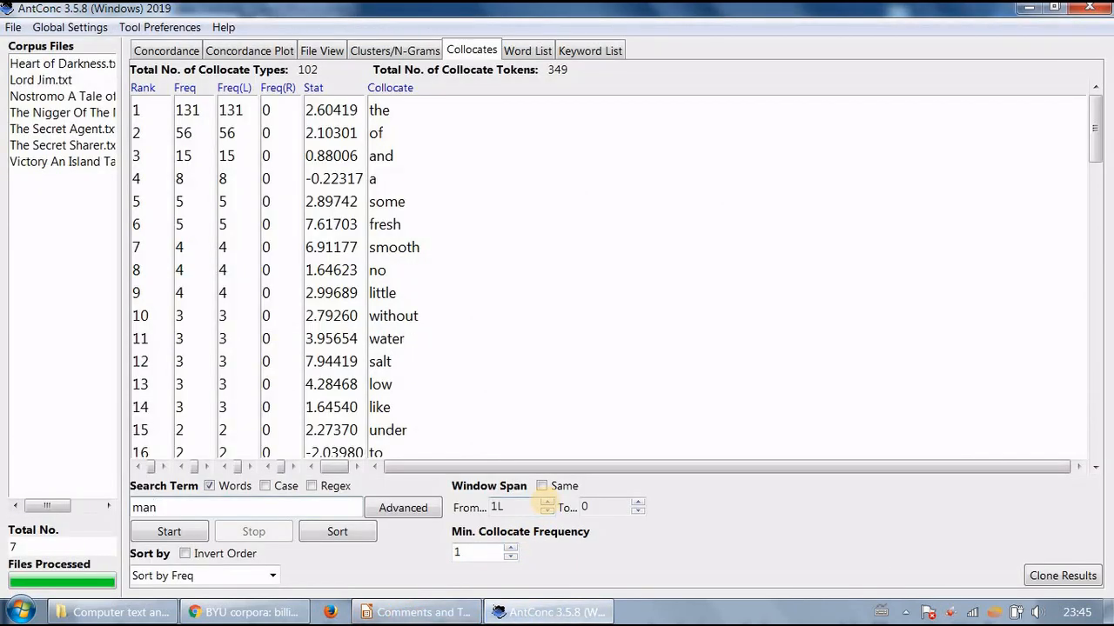
click(546, 512)
click(547, 511)
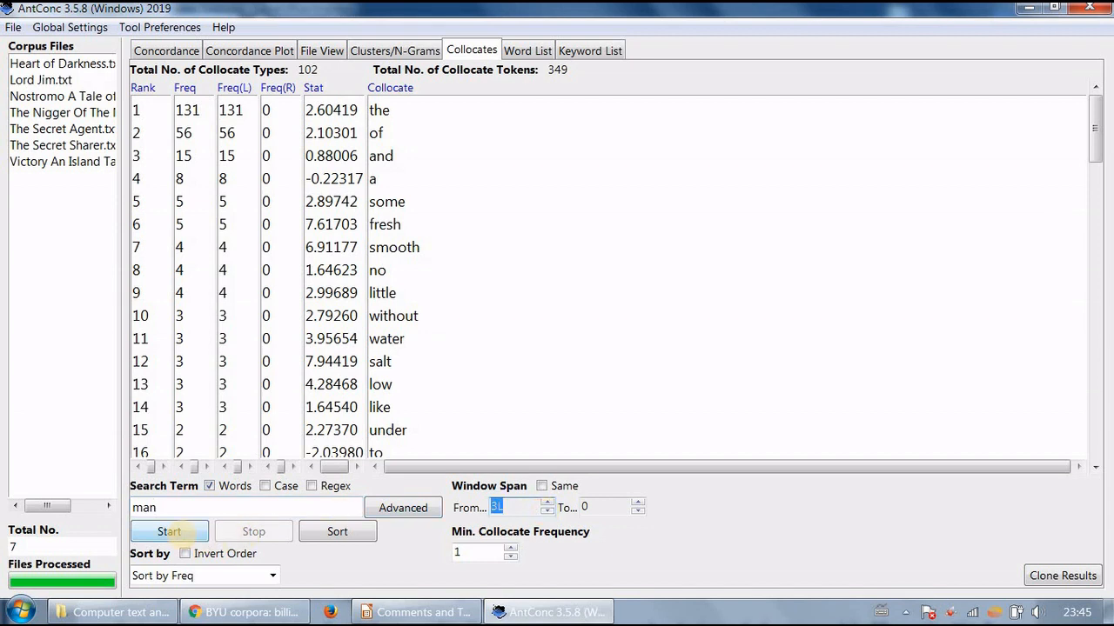
click(176, 532)
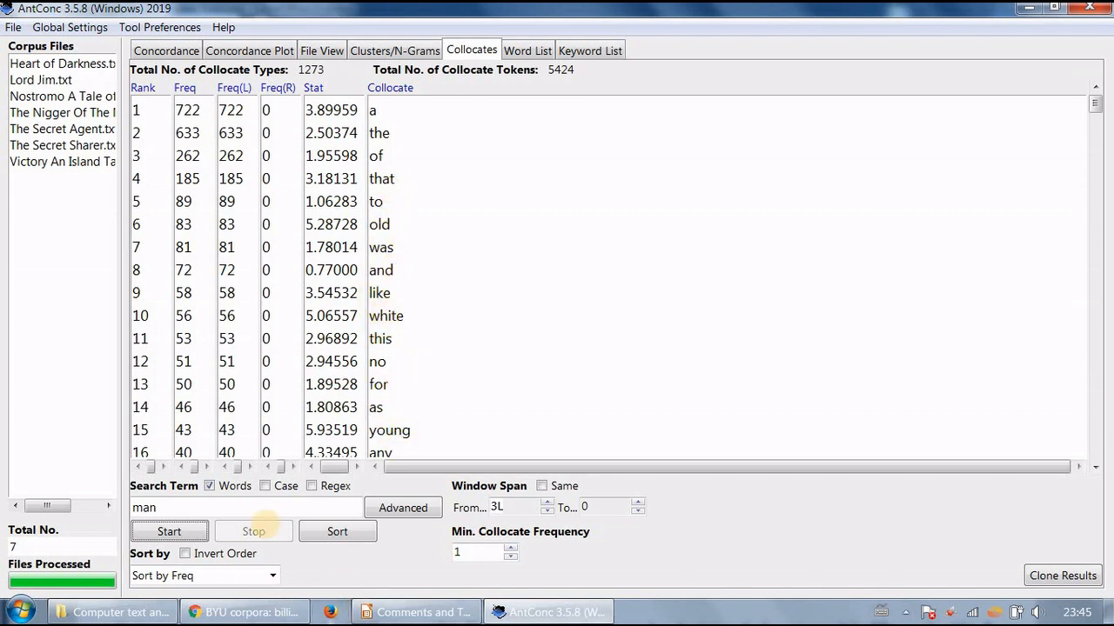
Step: Replace the search term with "woman" and generate its collocates
double_click(172, 508)
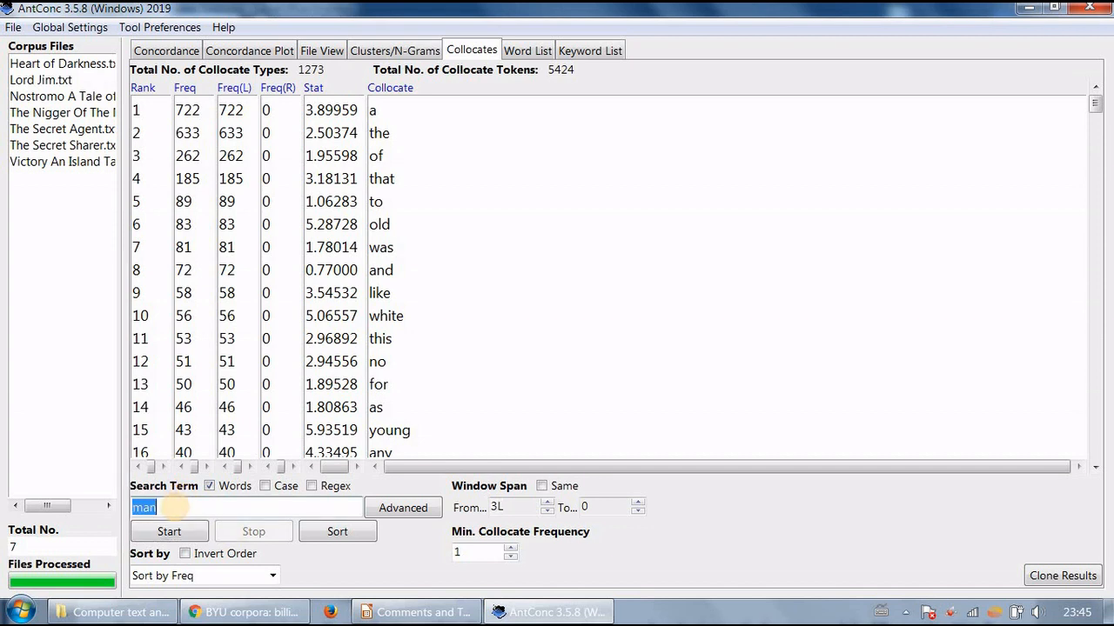
text(woman)
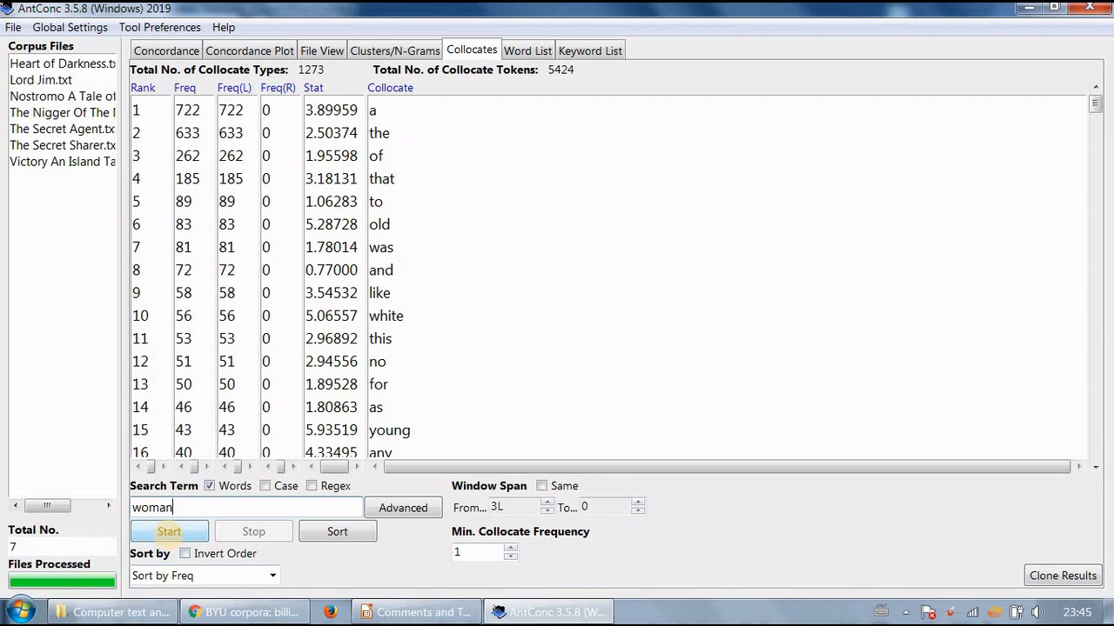
click(168, 532)
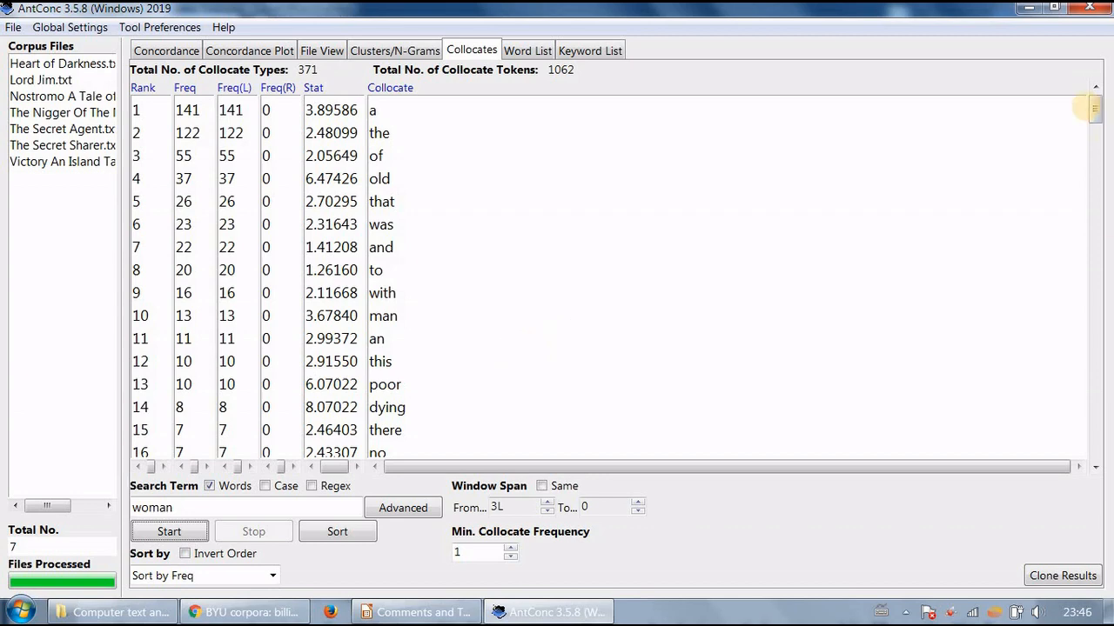
Step: Look through the collocates of "woman" for frequent adjectives and return to the Additional tasks slide in Impress
drag(1095, 109, 1094, 125)
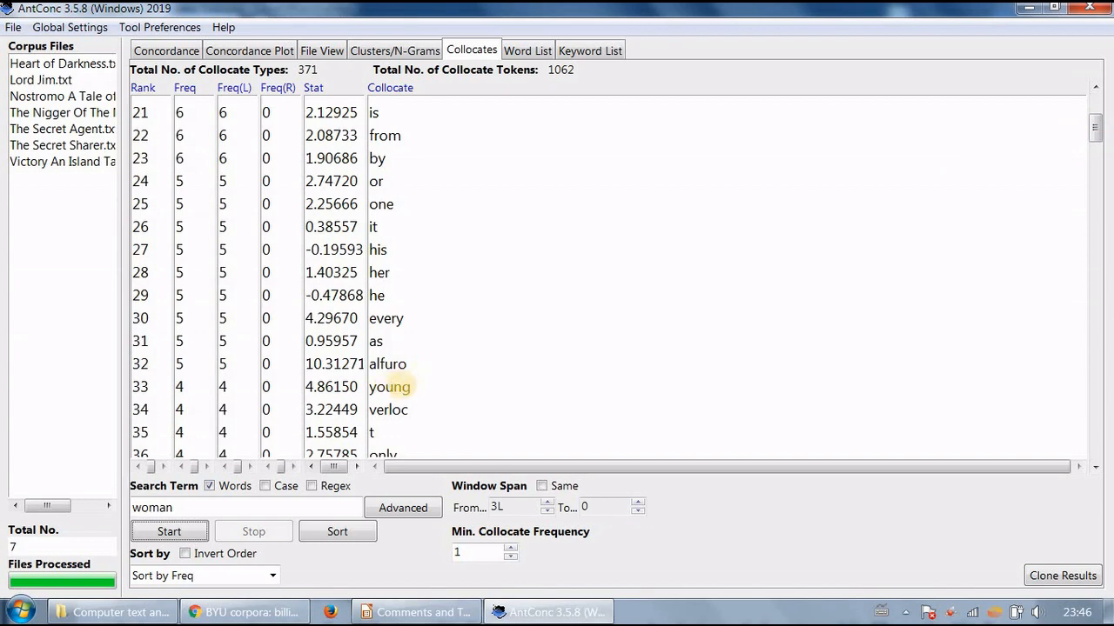
drag(1093, 128, 1094, 87)
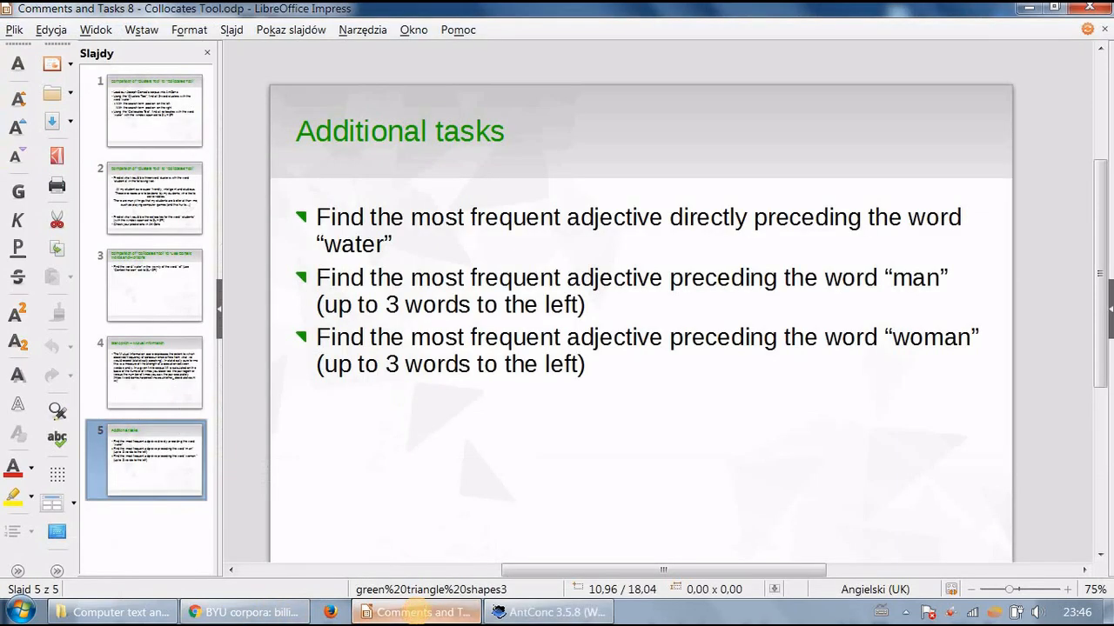
click(416, 610)
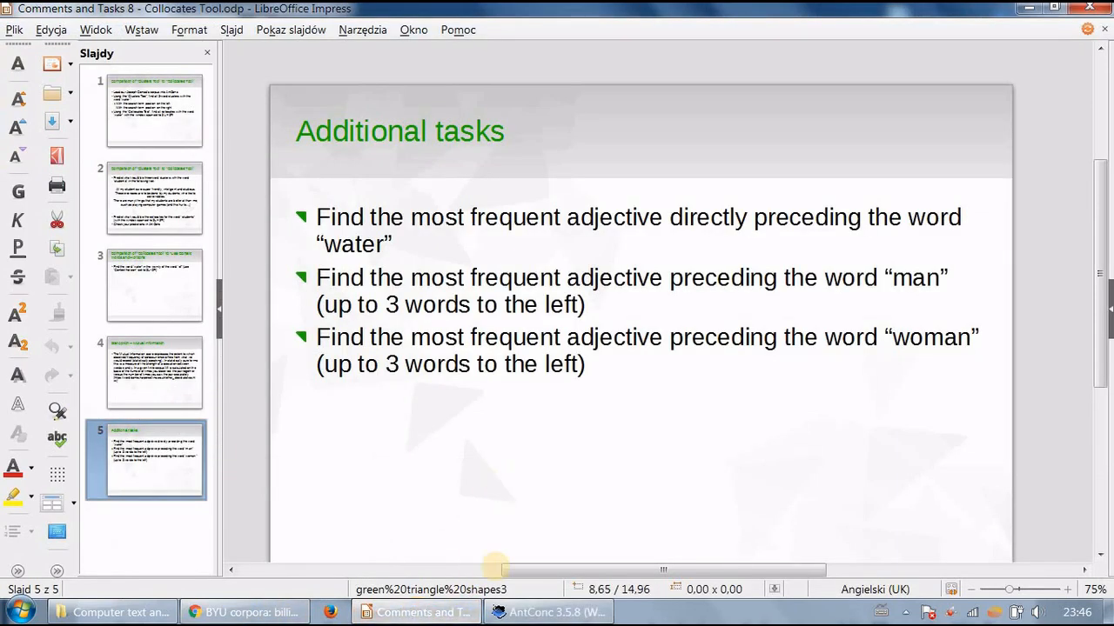